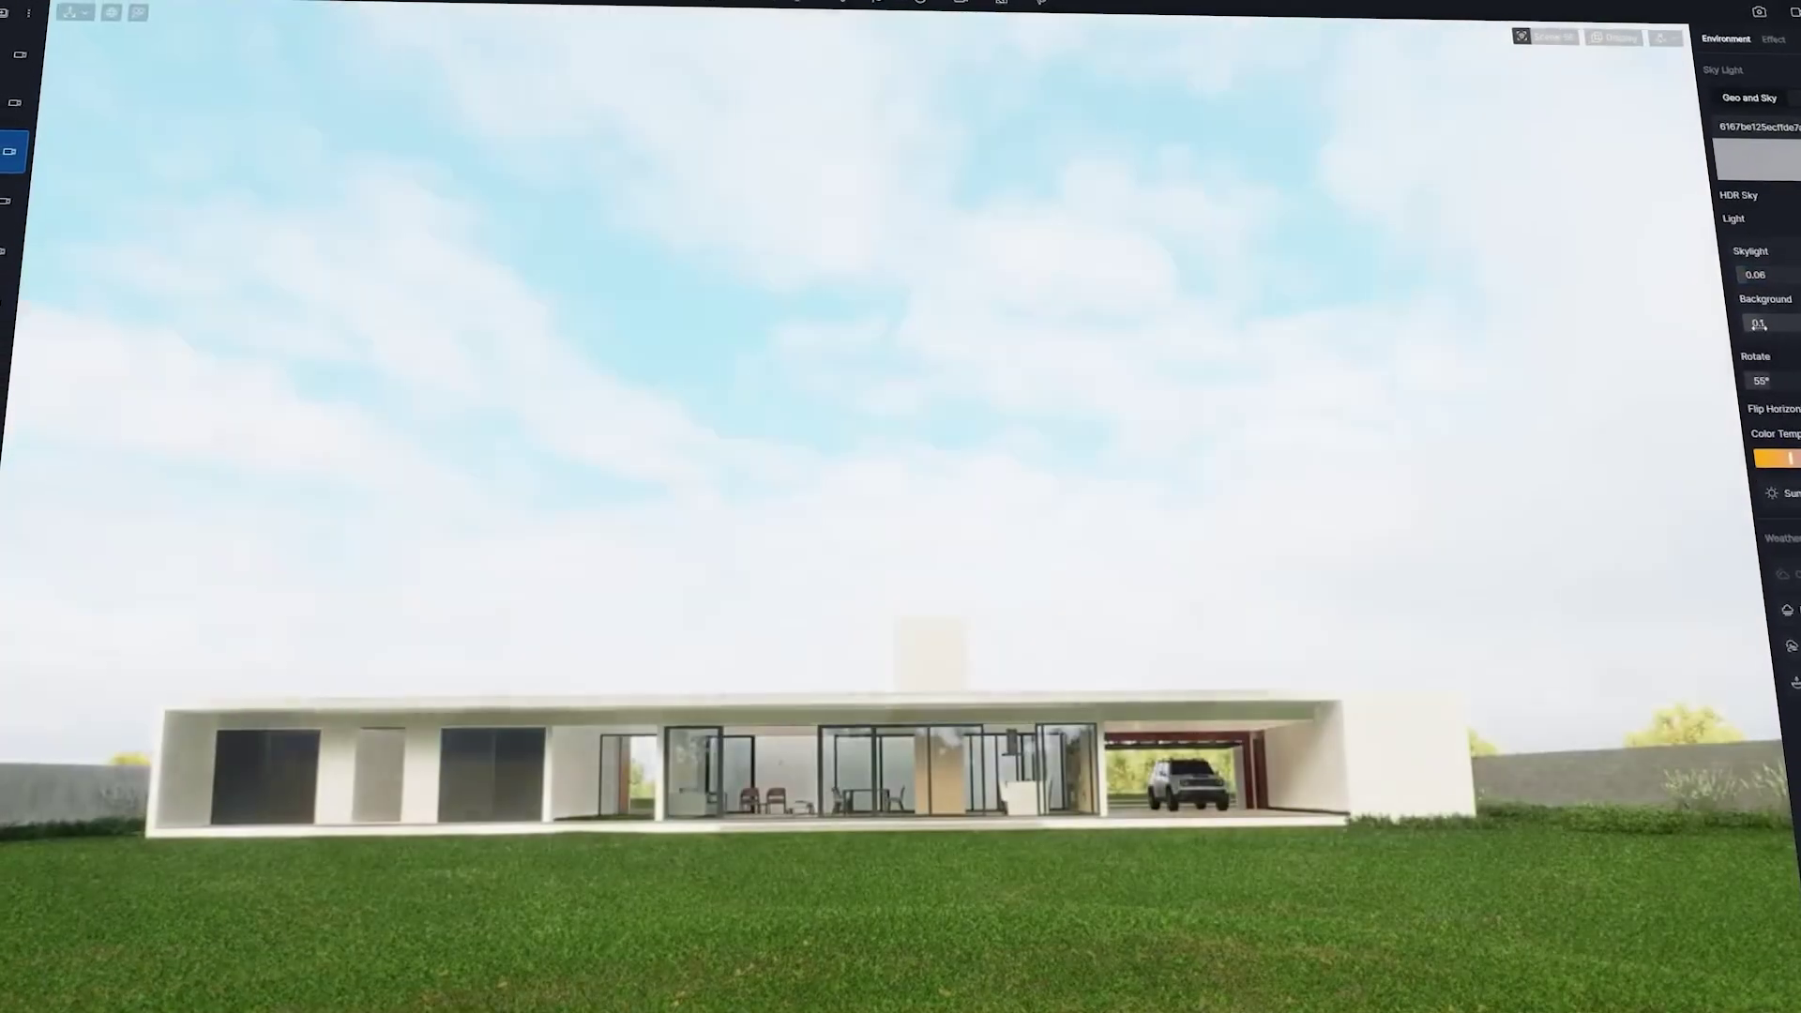
Adjust the HDR sky's background brightness, and lower the haze of the projection light in the night scene
drag(1757, 324, 1747, 325)
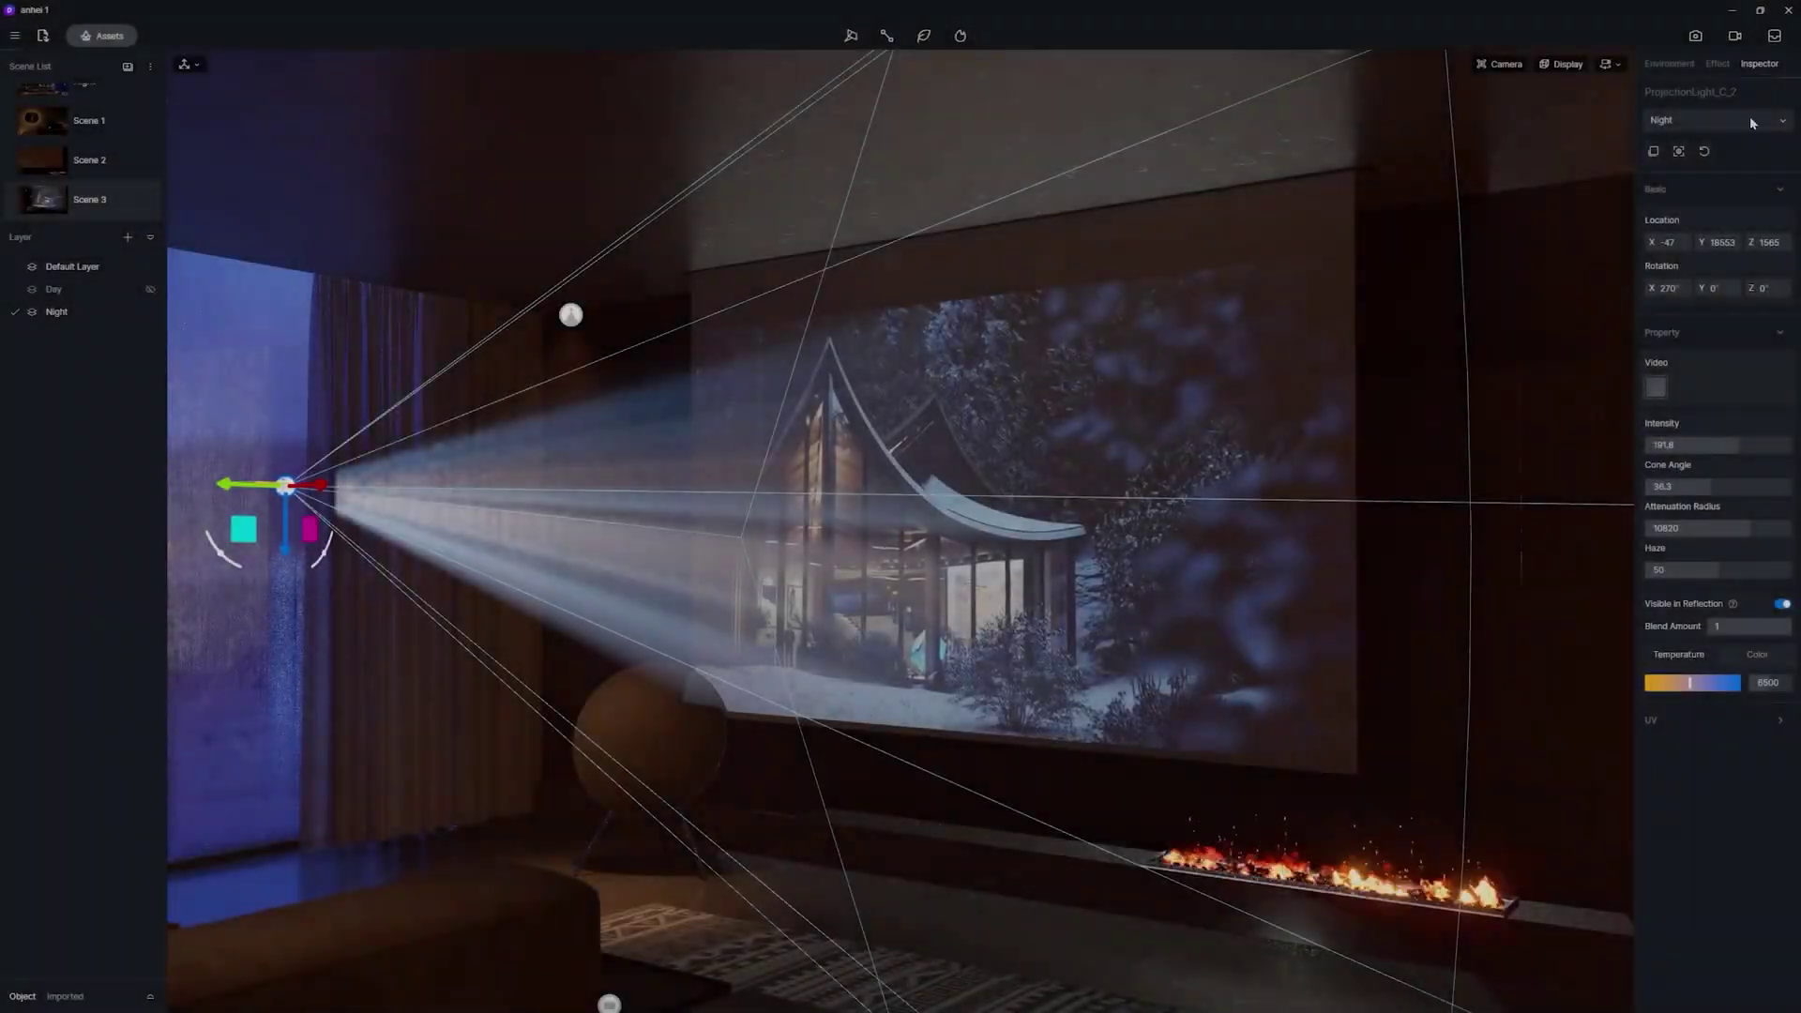
drag(1694, 573, 1664, 571)
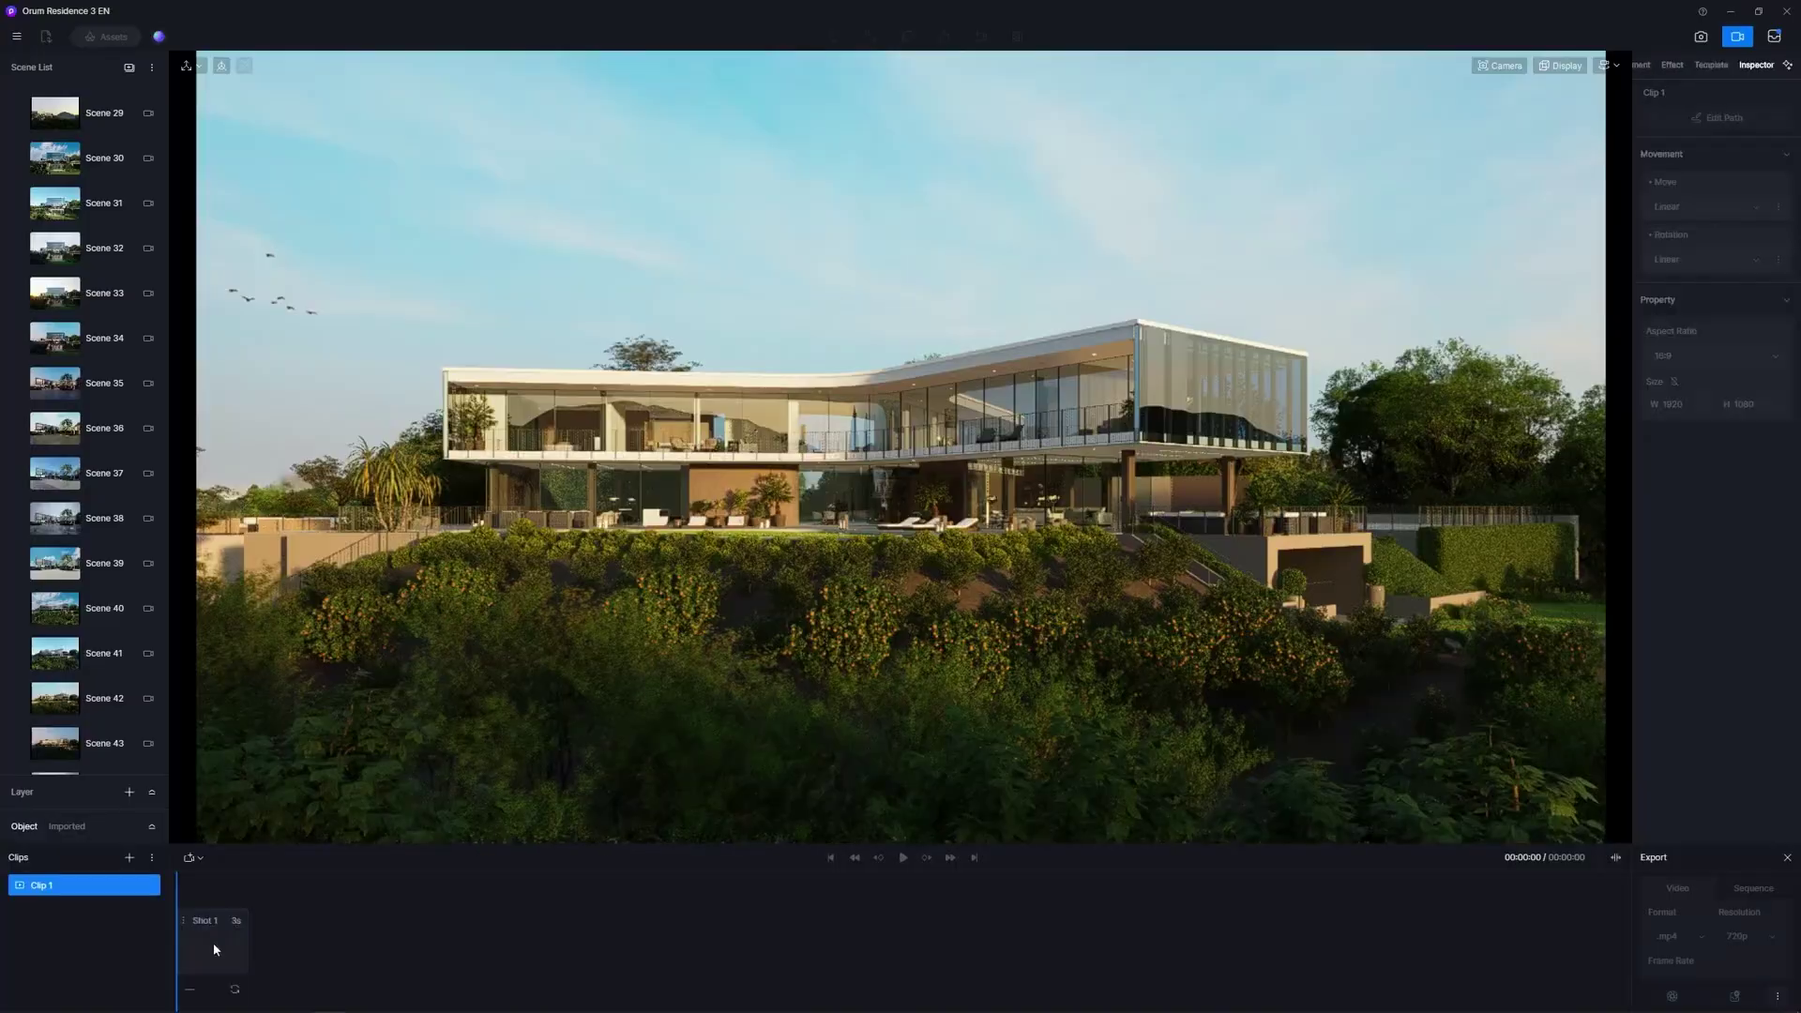
Select Shot 1 of Clip 1 and play back its camera path animation
click(213, 949)
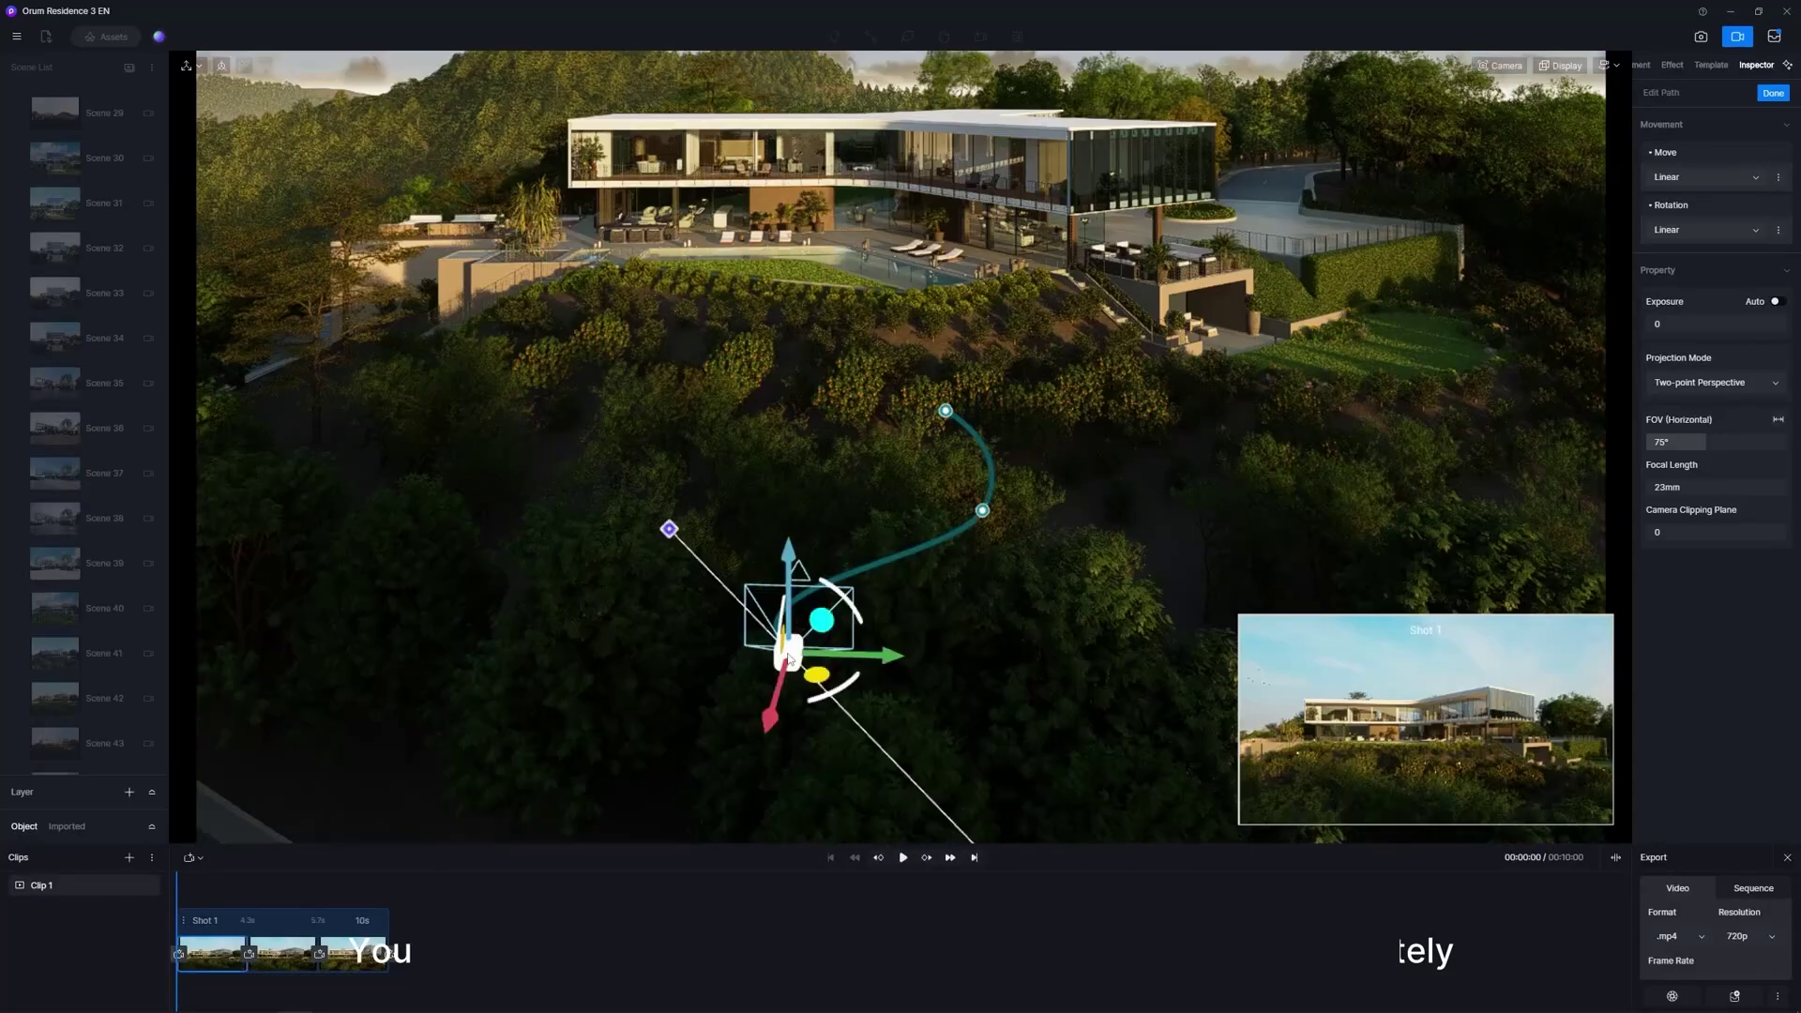
click(902, 858)
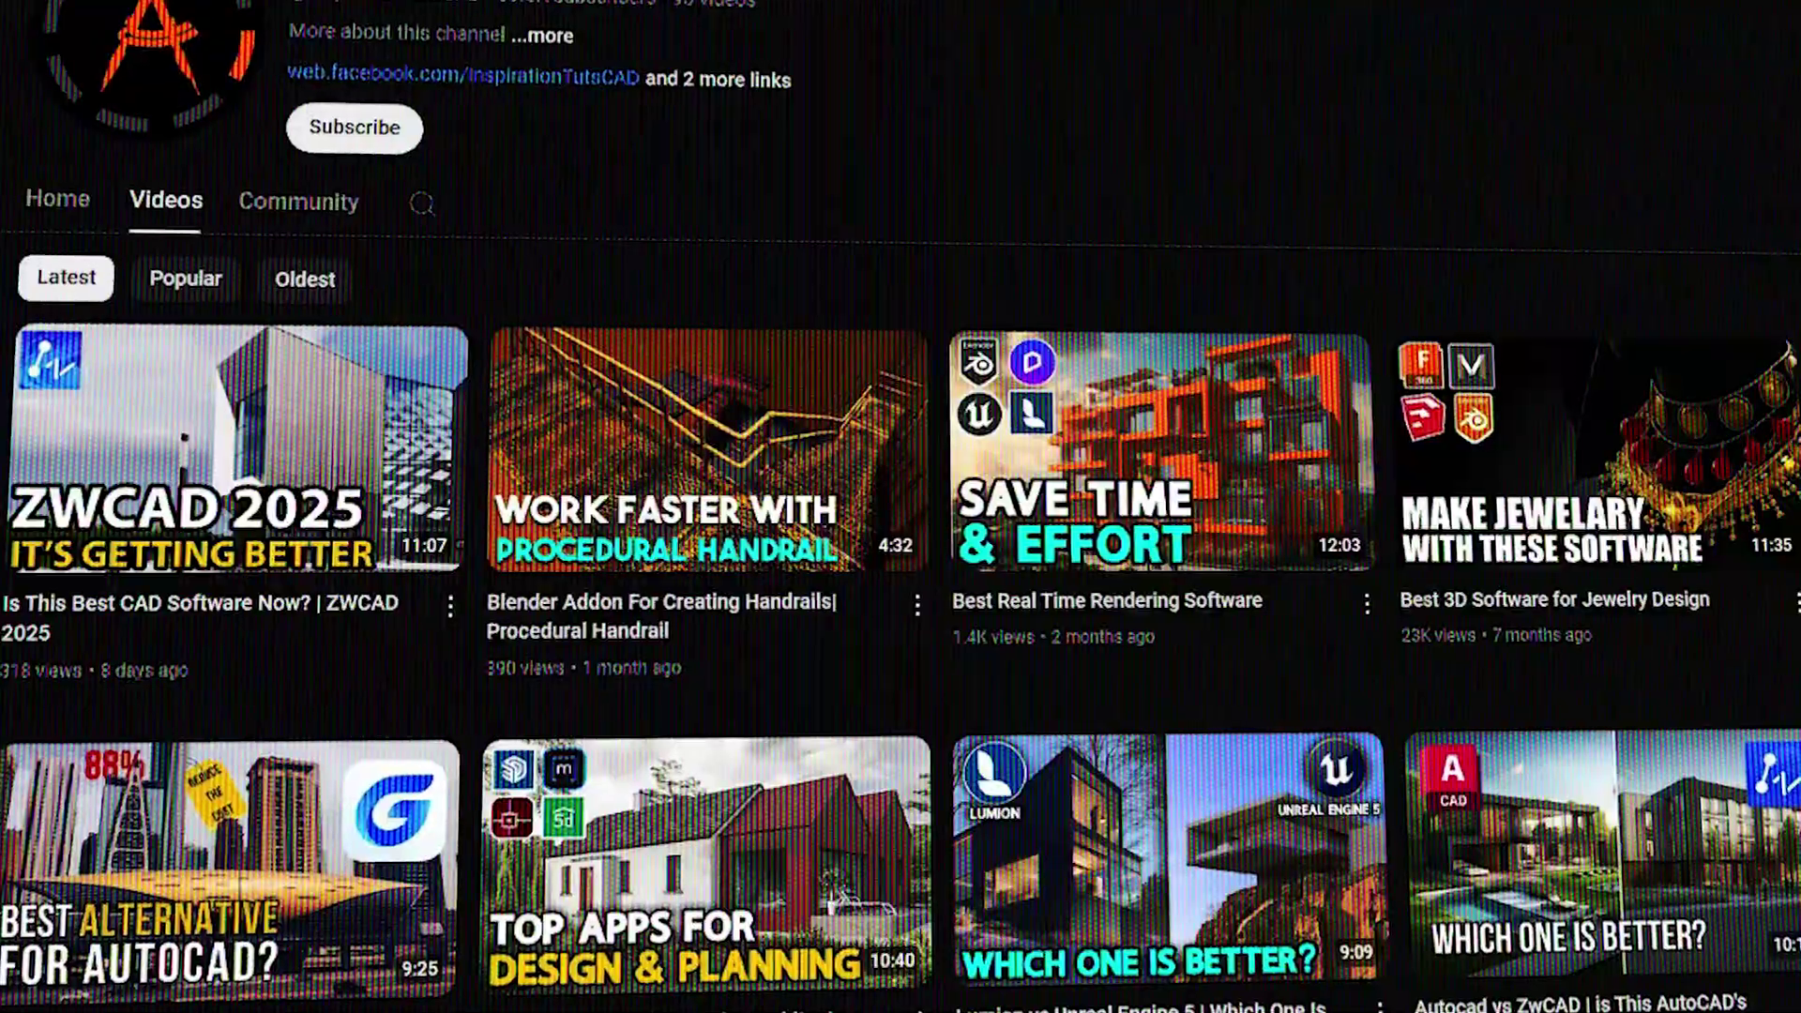
scroll(900, 563, down, 10)
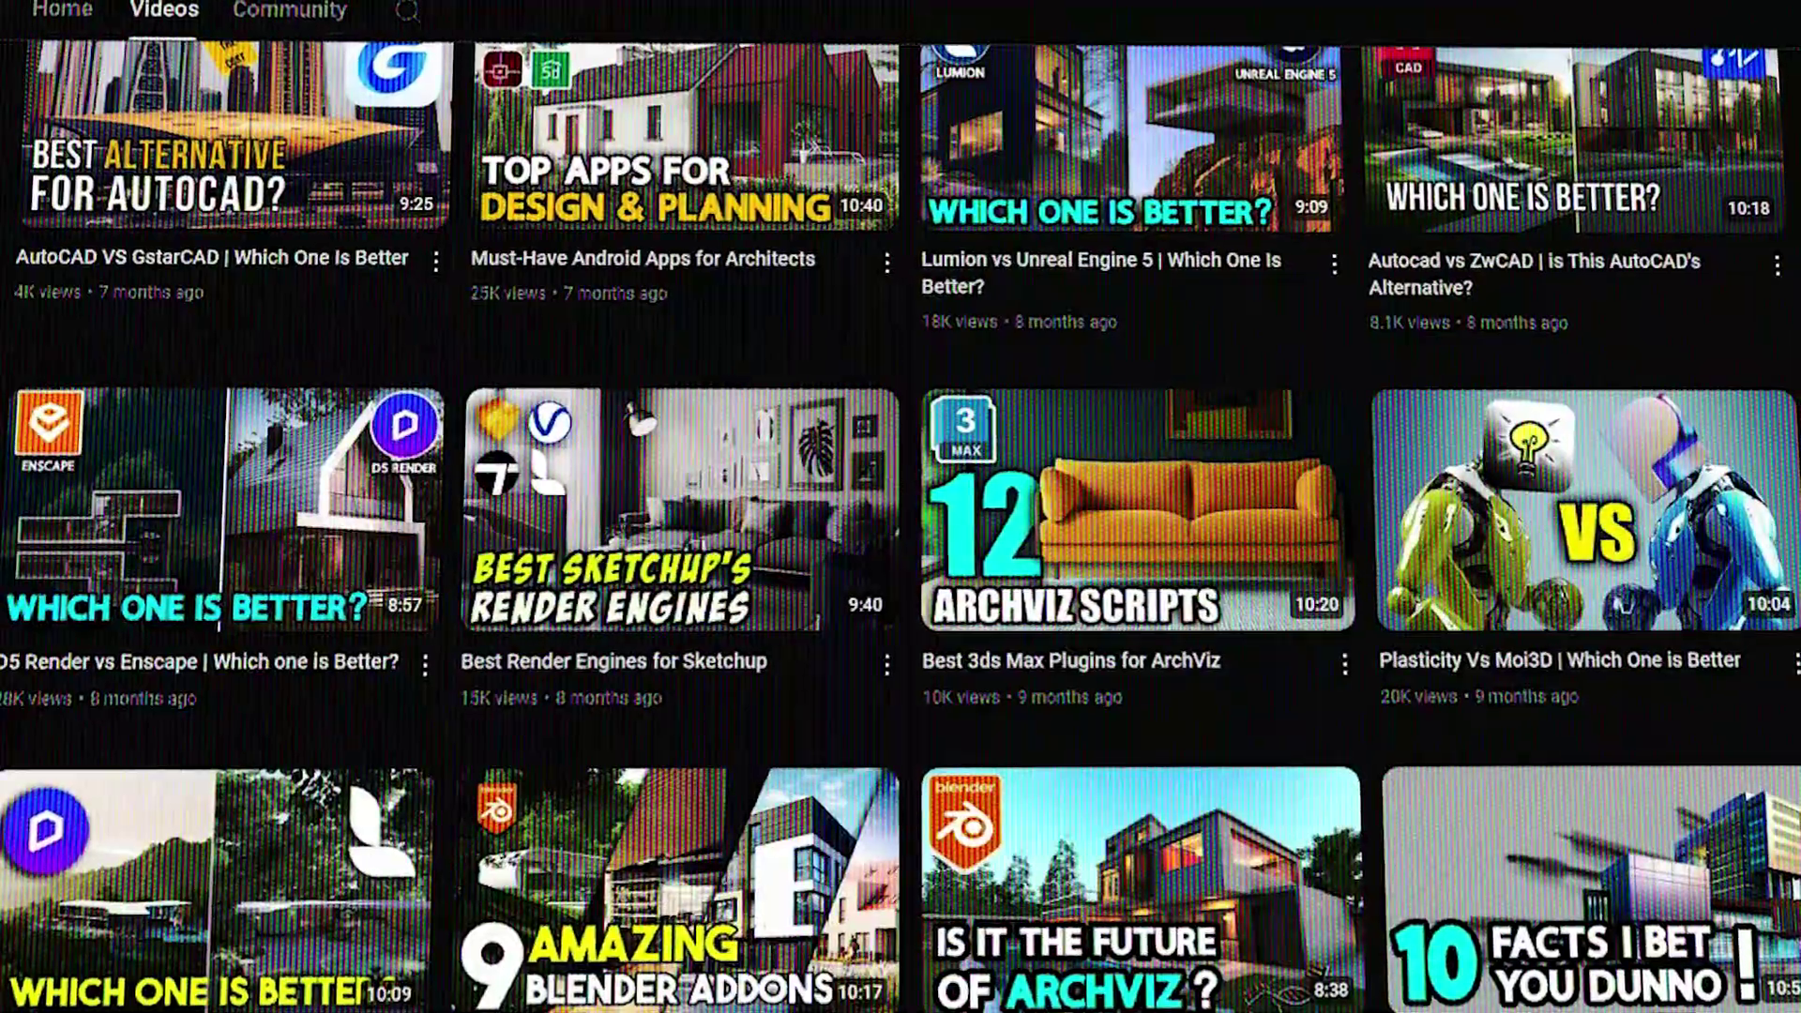
scroll(900, 562, down, 4)
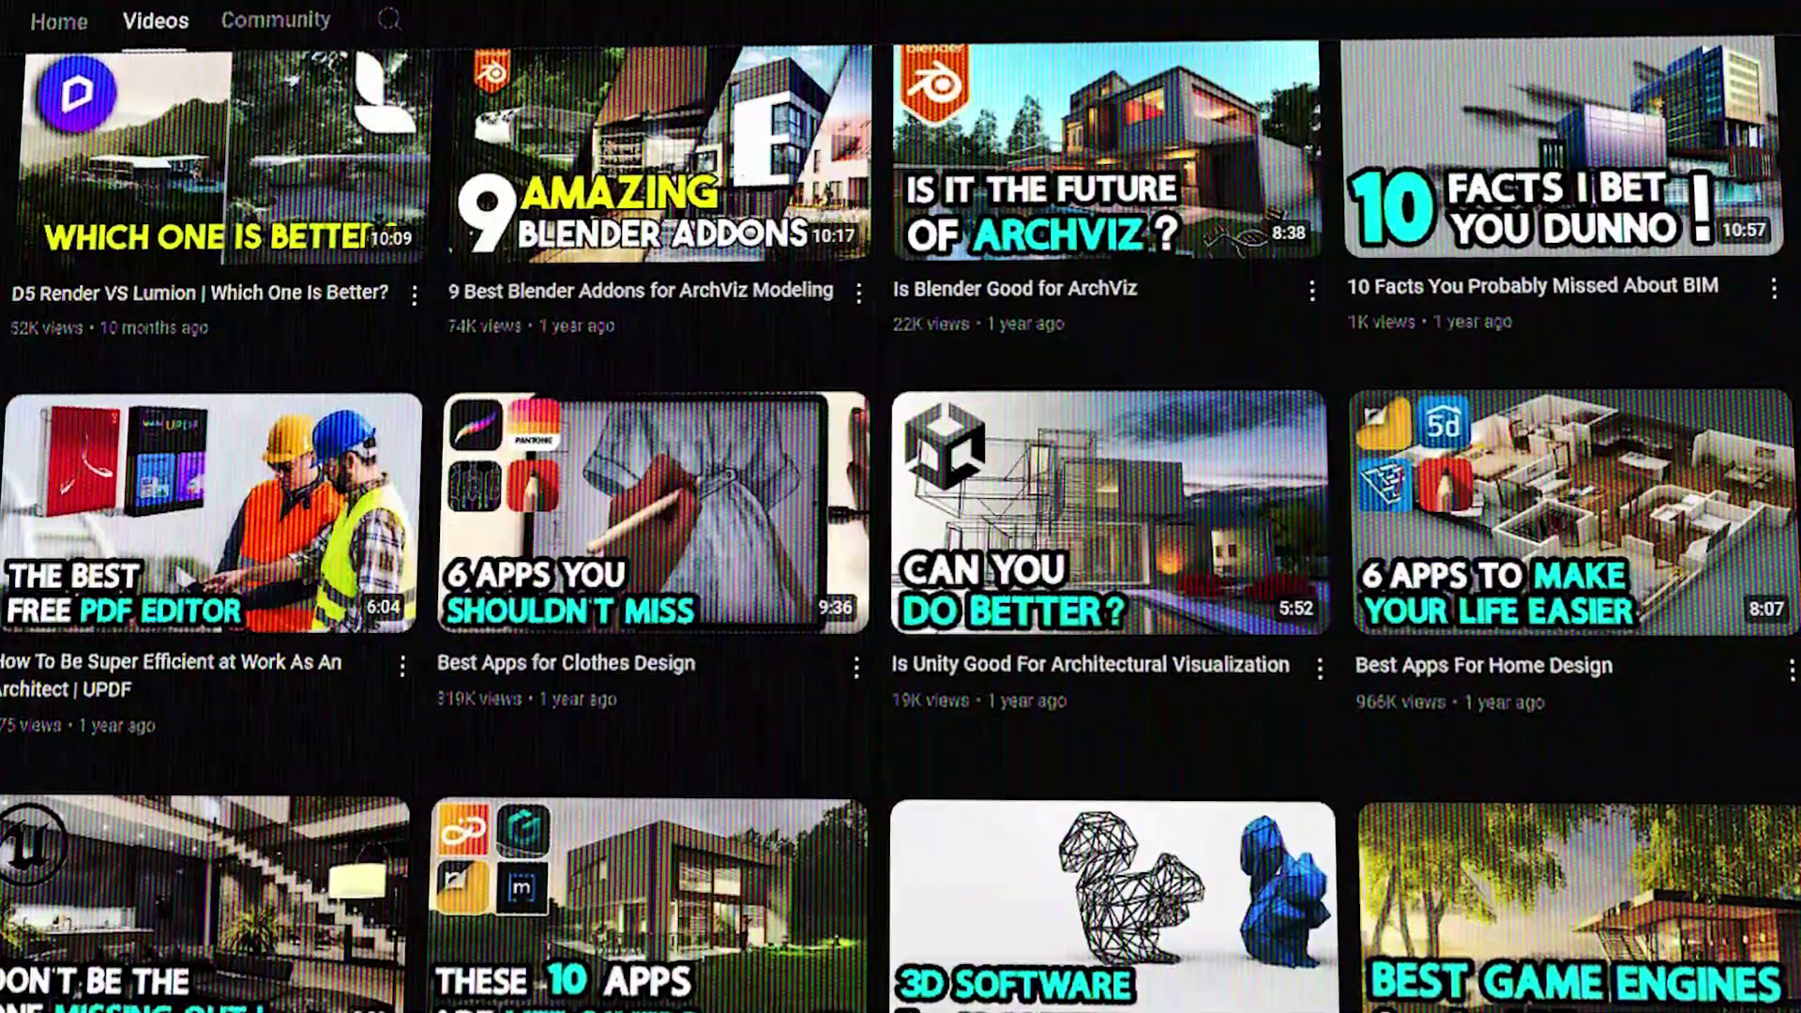
scroll(900, 563, down, 4)
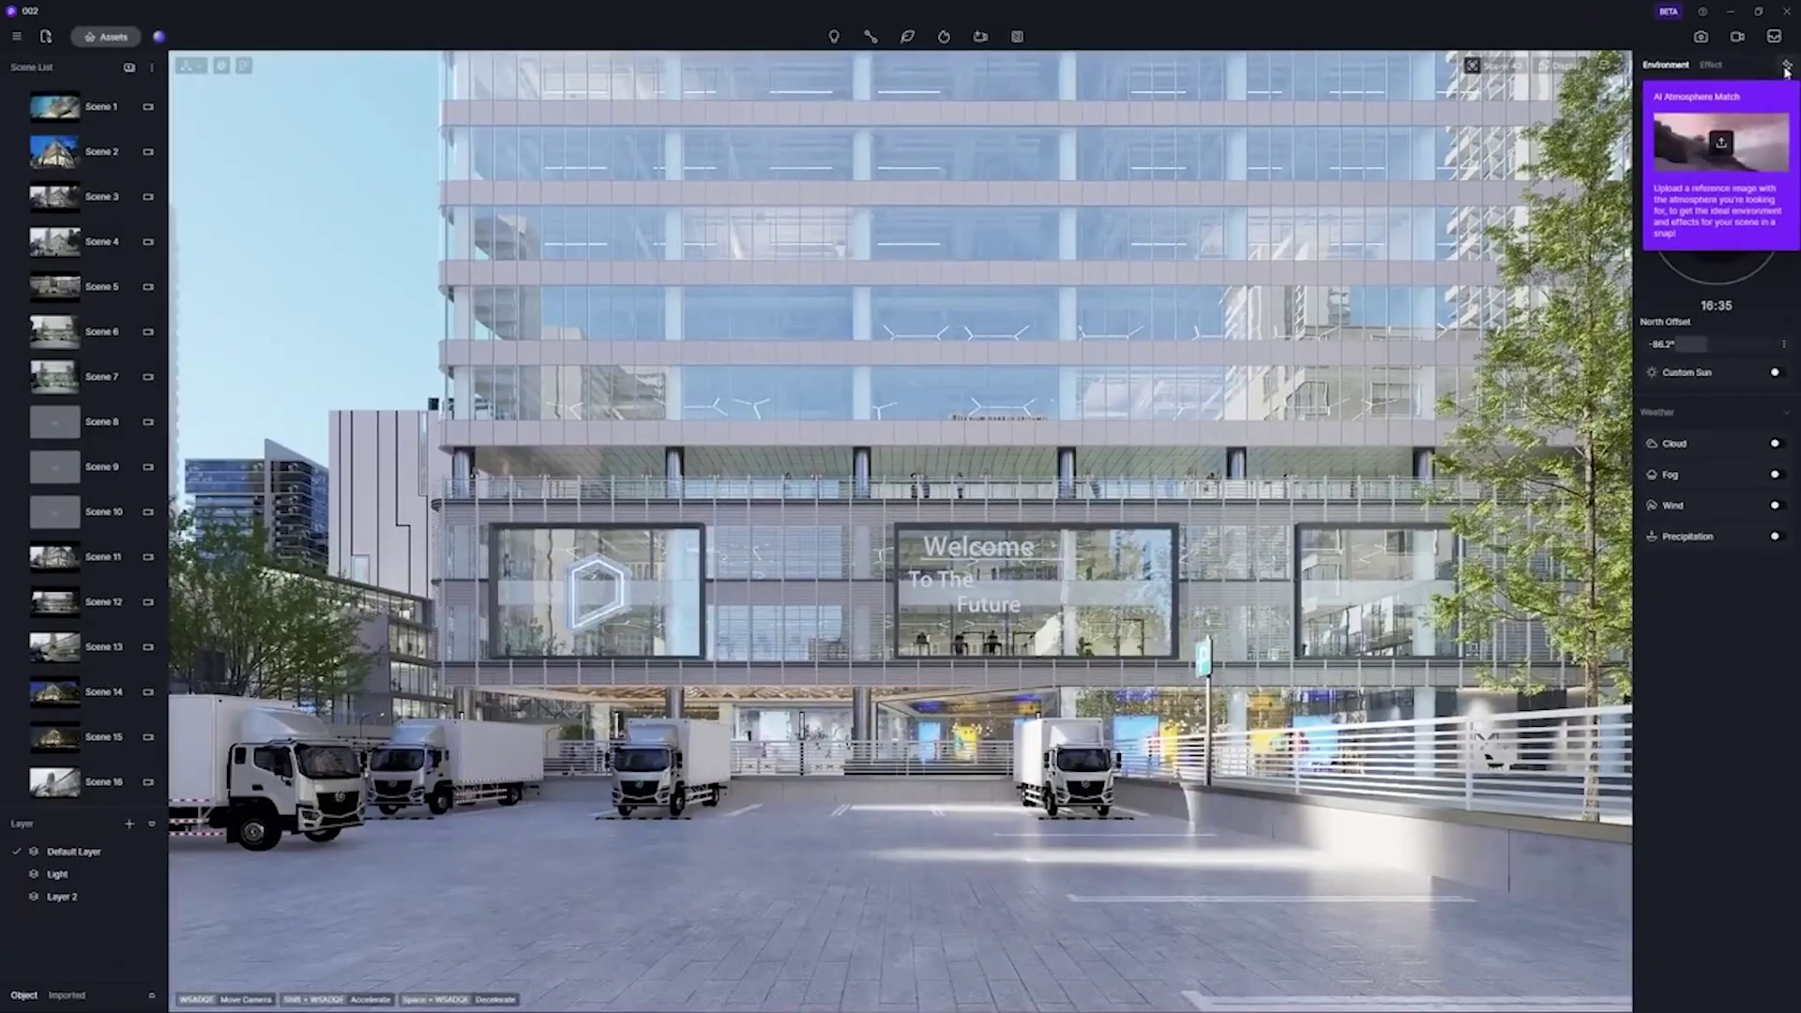
Match the street scene's environment to the reference image with AI Atmosphere Match, and close the tool
click(1772, 130)
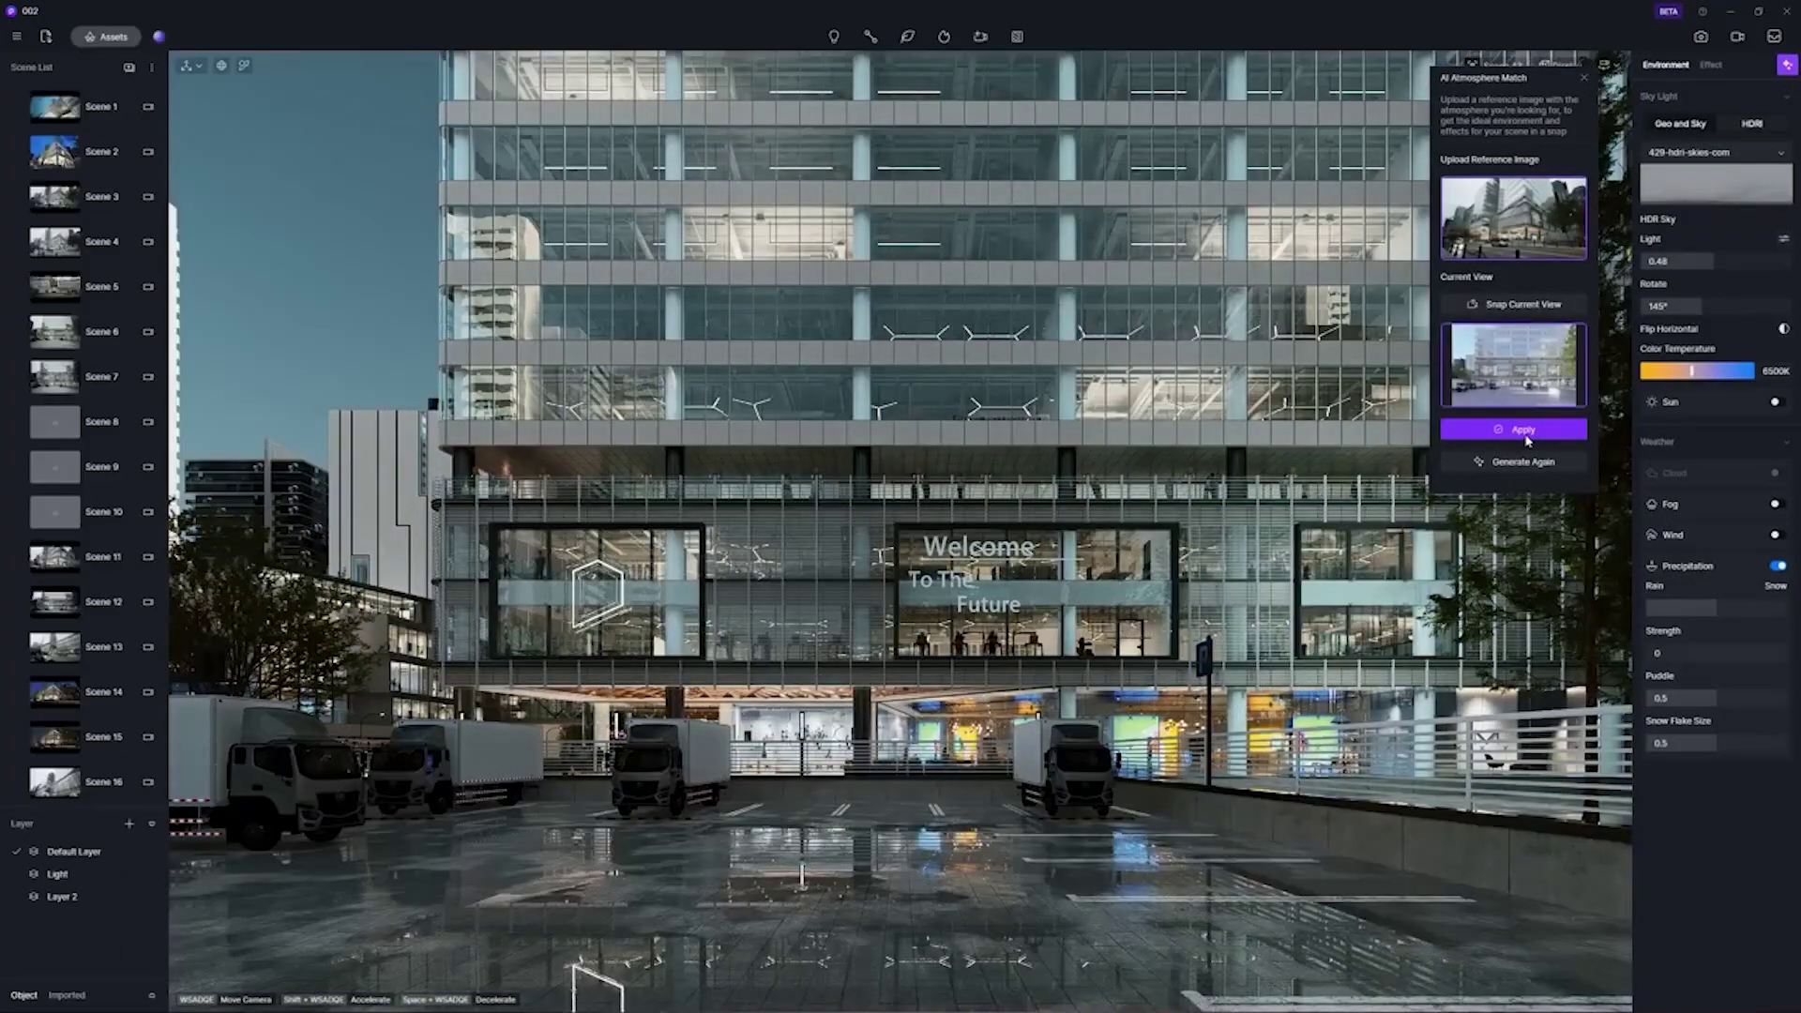
click(1583, 81)
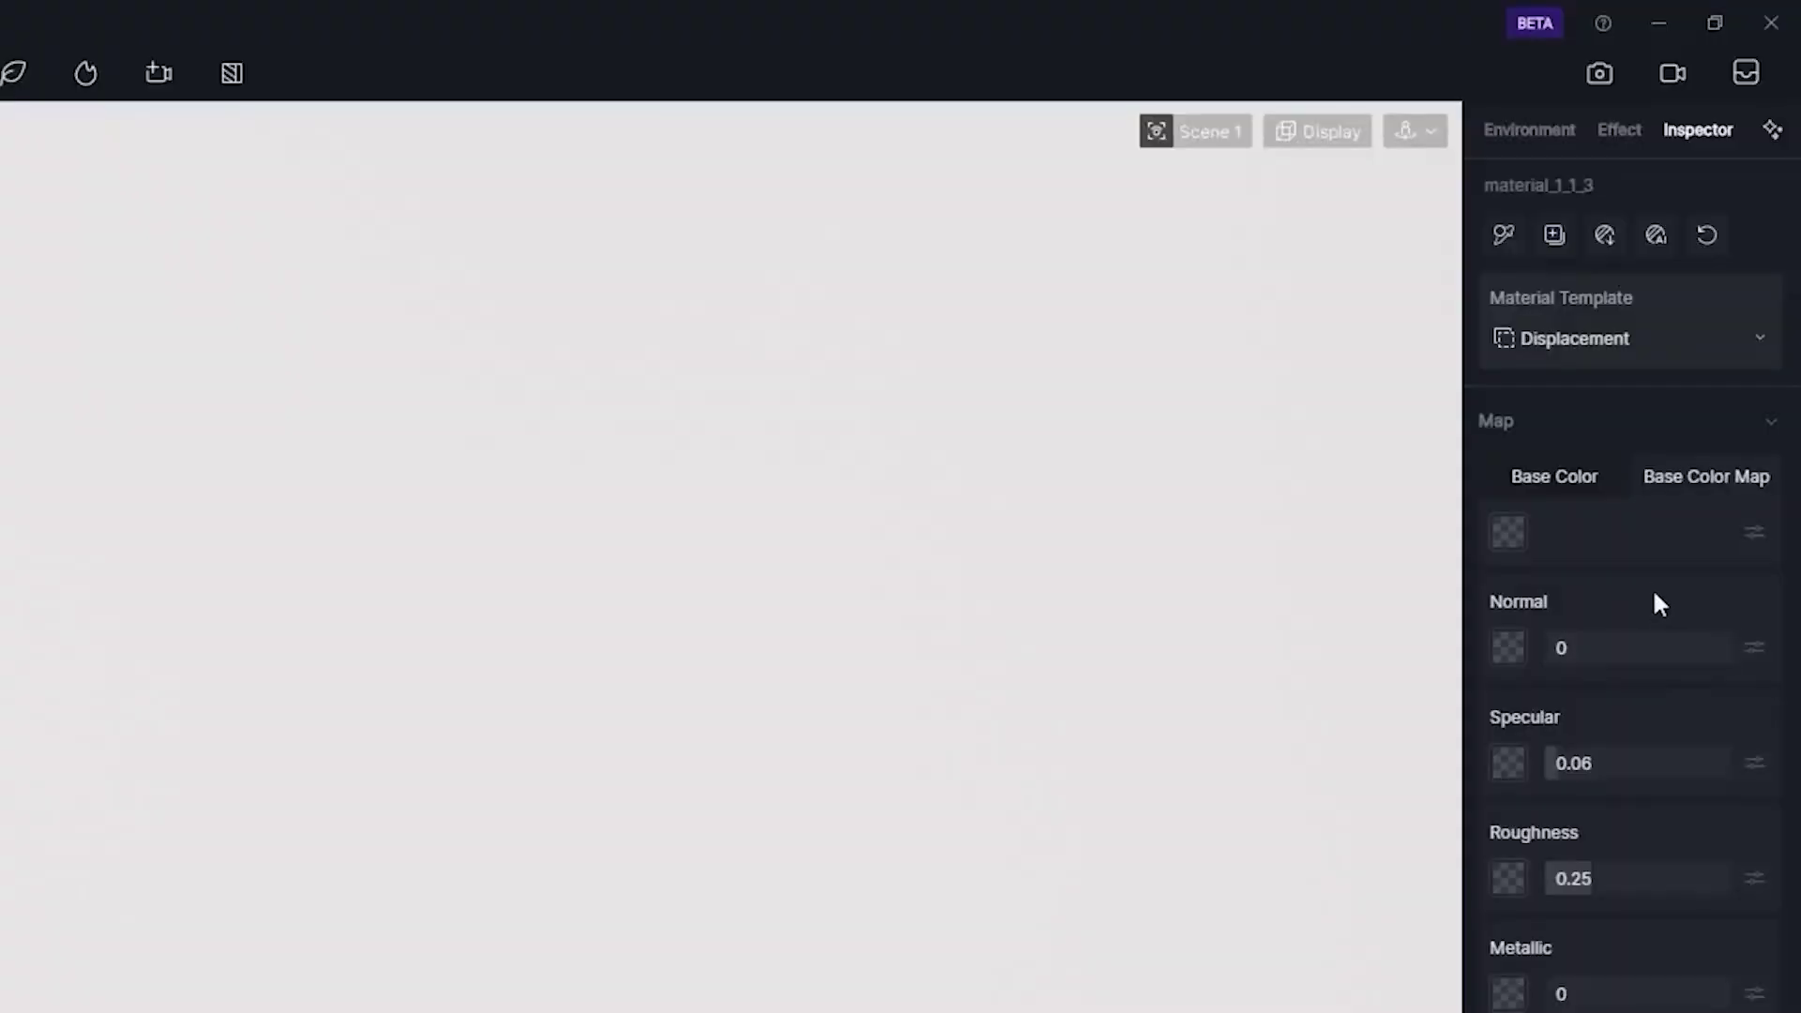
Choose an option for the base color map of the material using the Displacement template
right_click(1507, 532)
click(1564, 759)
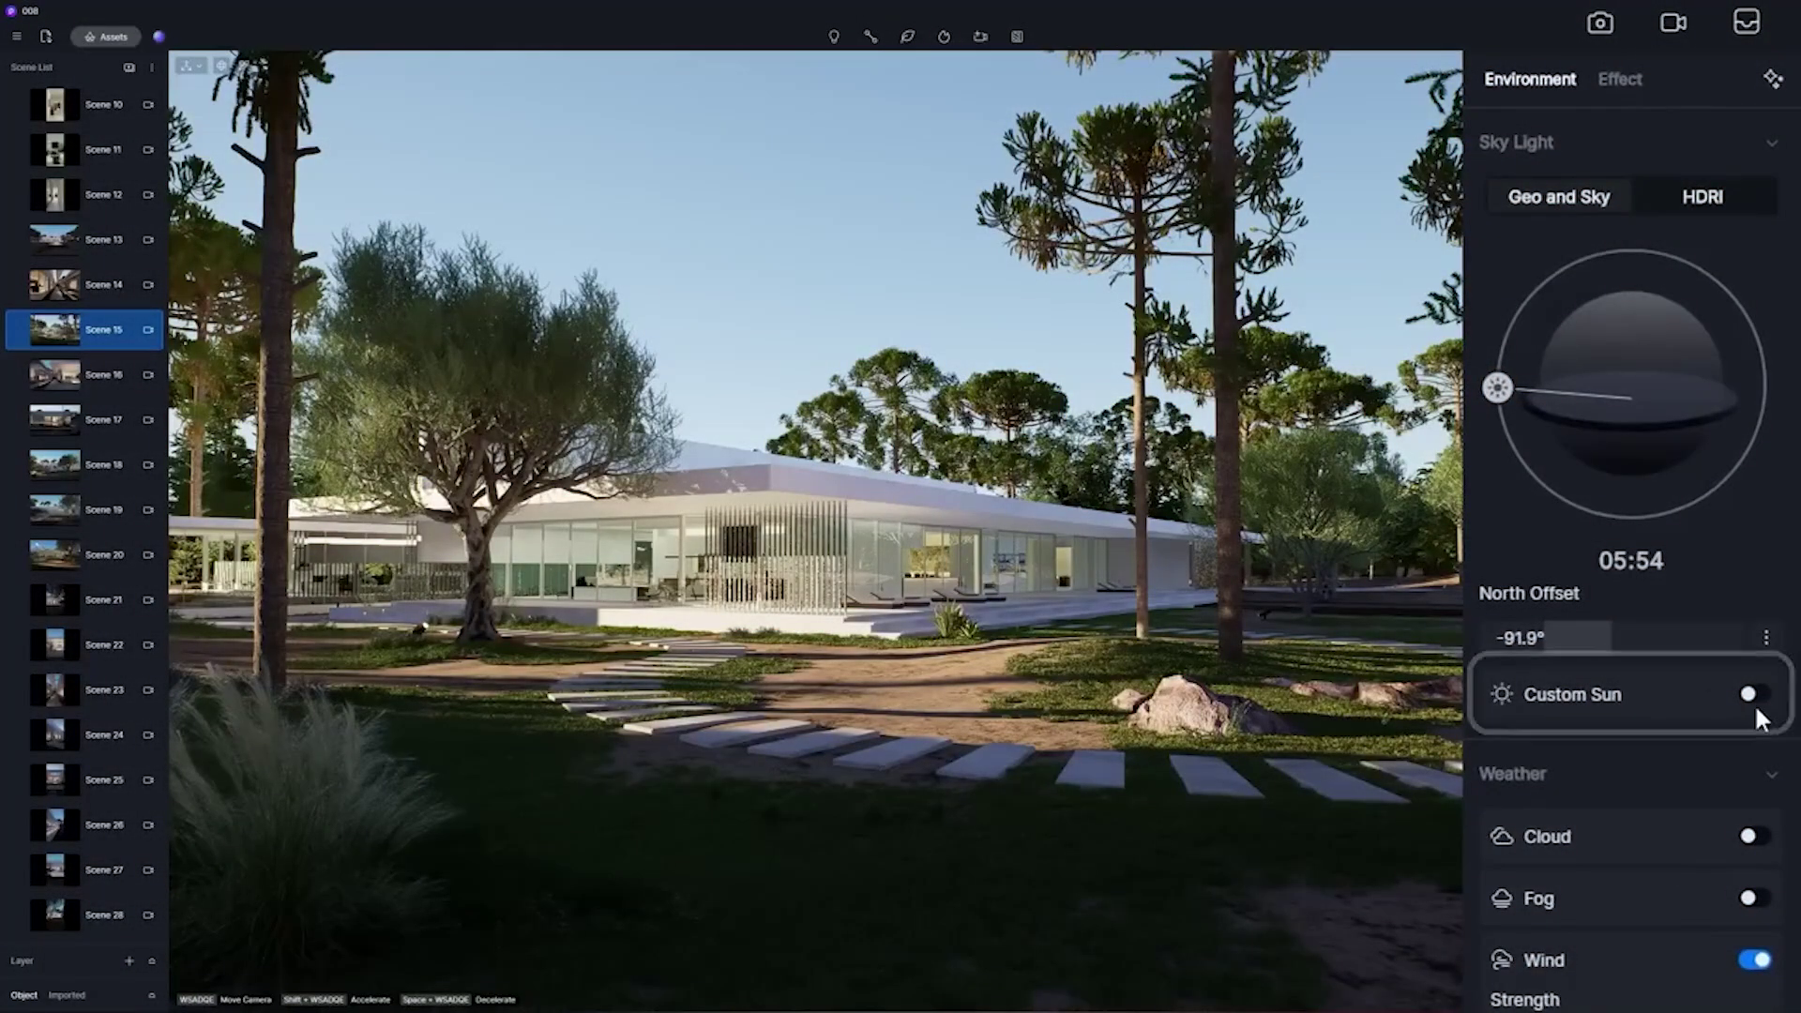
Enable the custom sun in Scene 15 and adjust the sun's settings
click(1750, 696)
drag(1628, 524, 1651, 535)
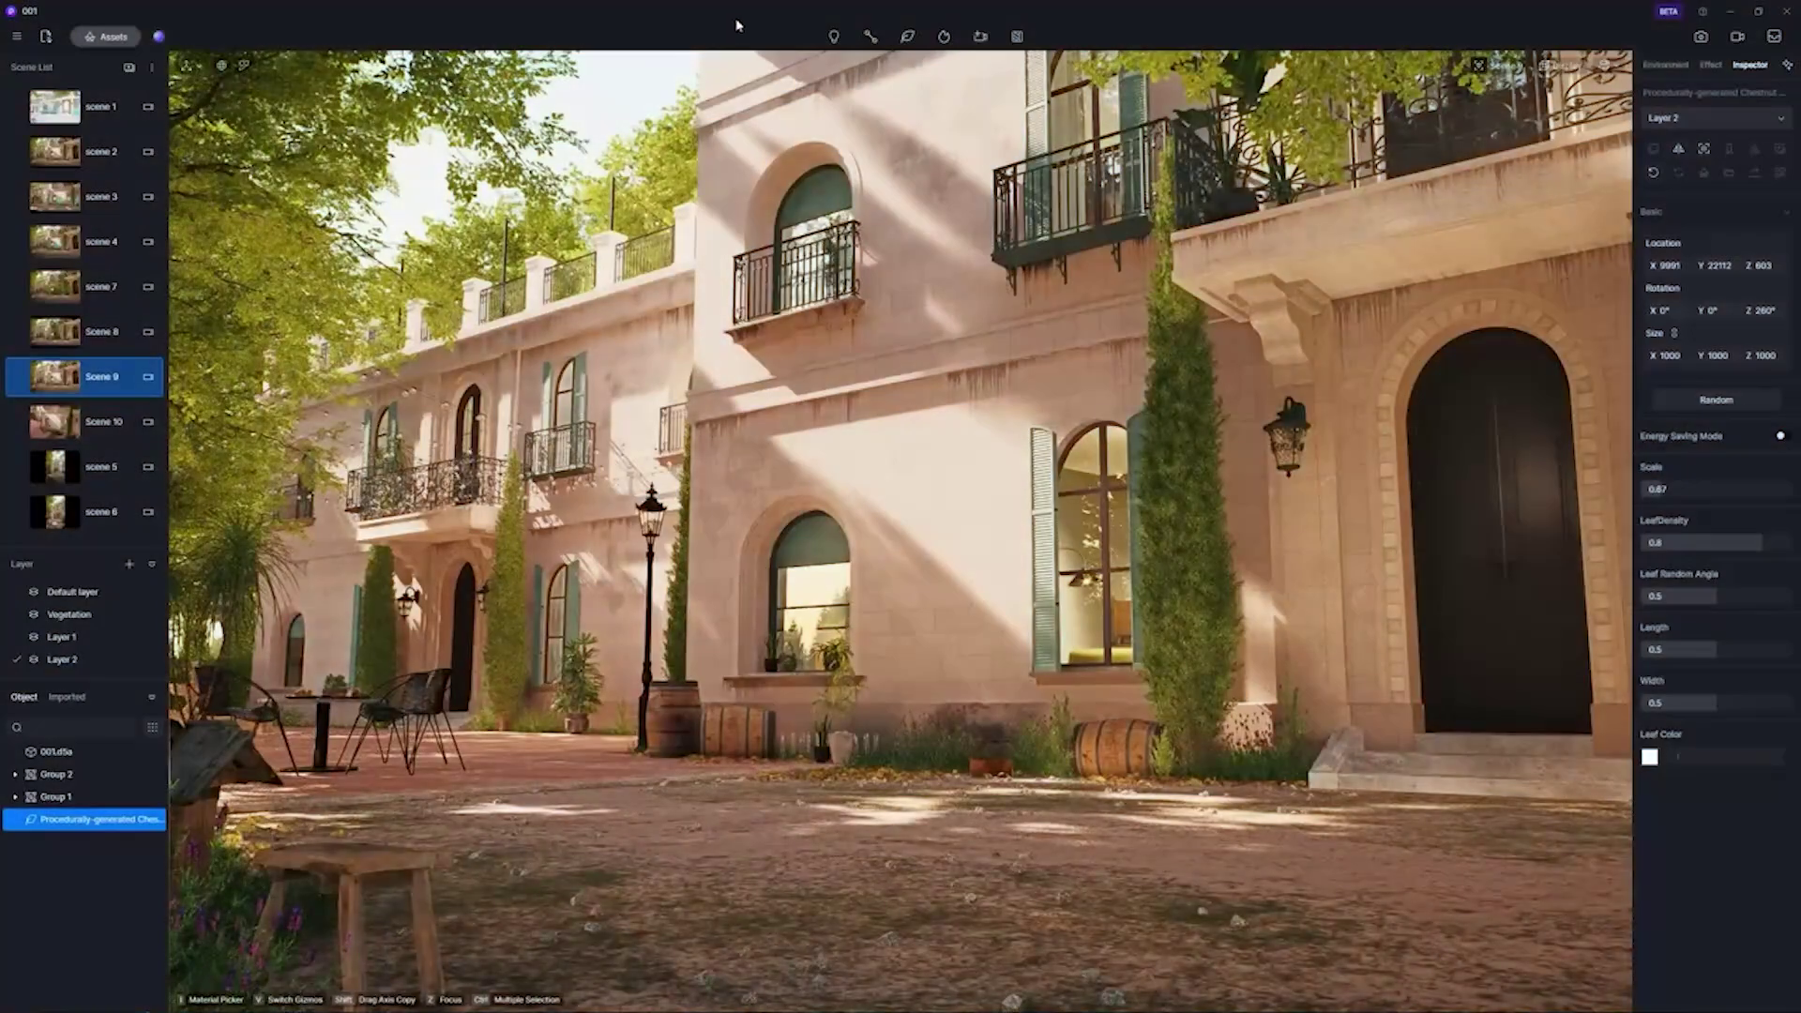
In Scene 10, place the procedurally generated Chestnut vine on the wall between the two windows and generate its growth
click(75, 427)
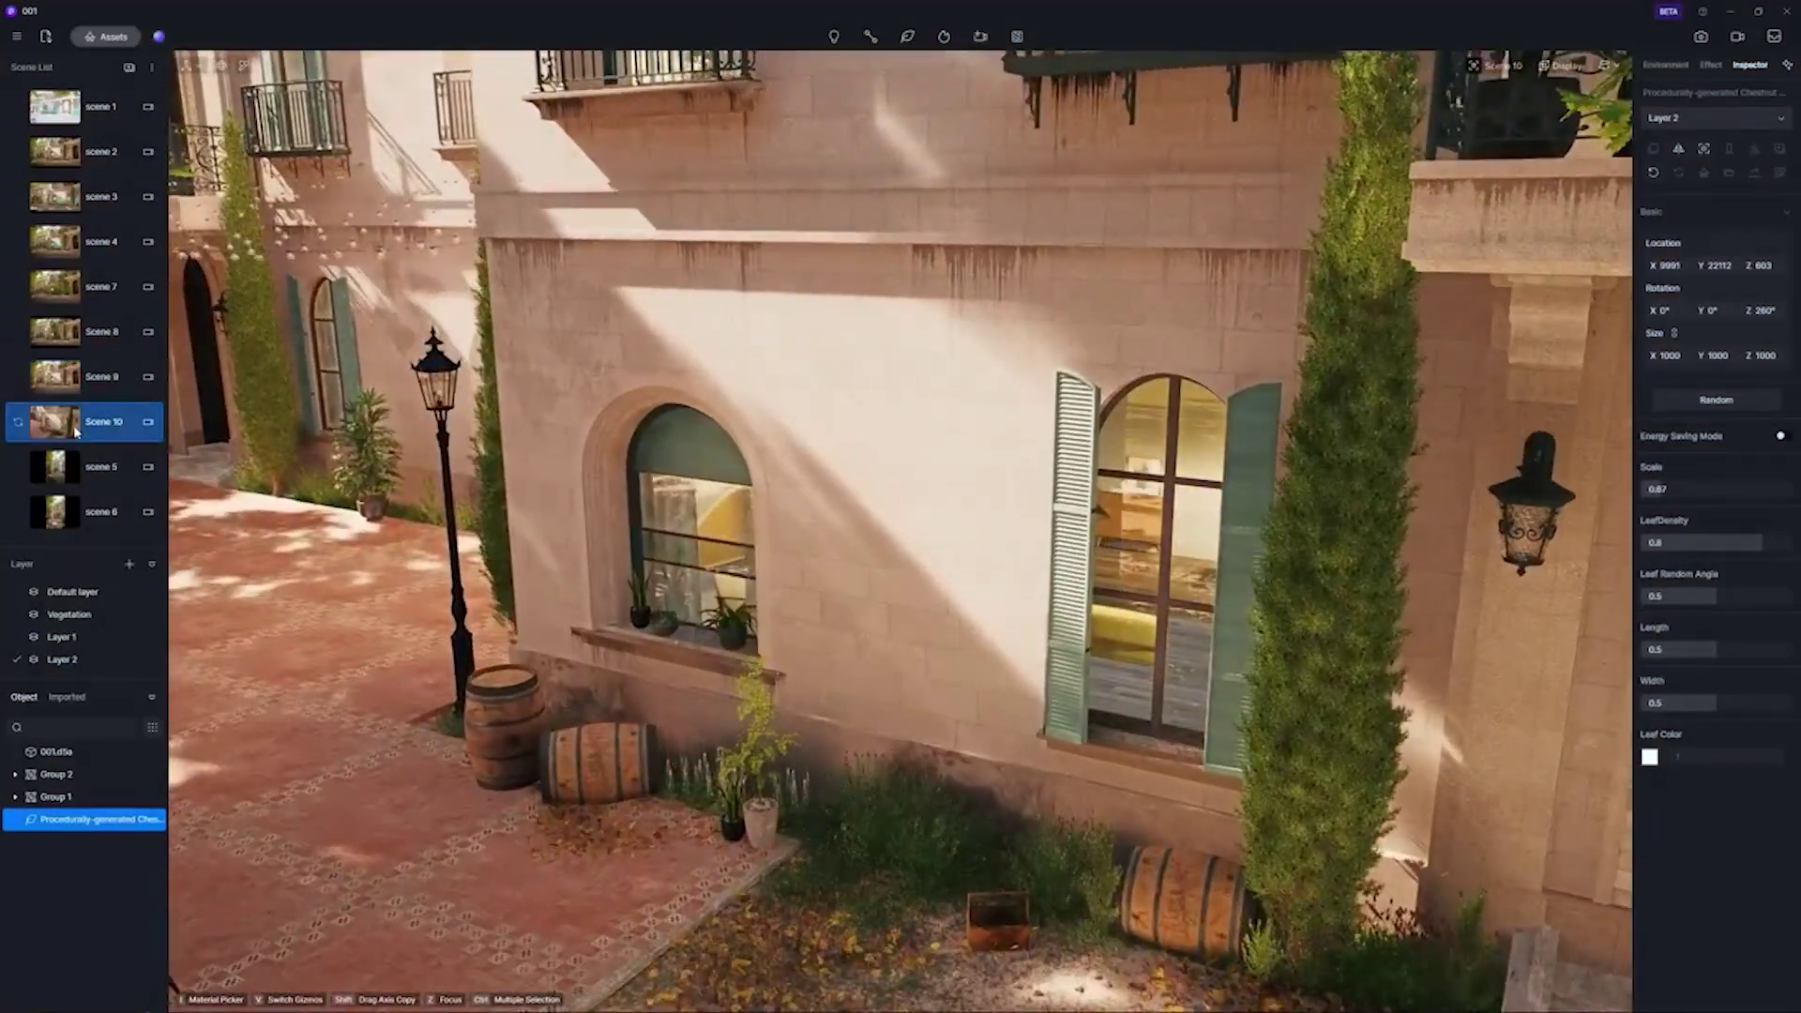
click(113, 36)
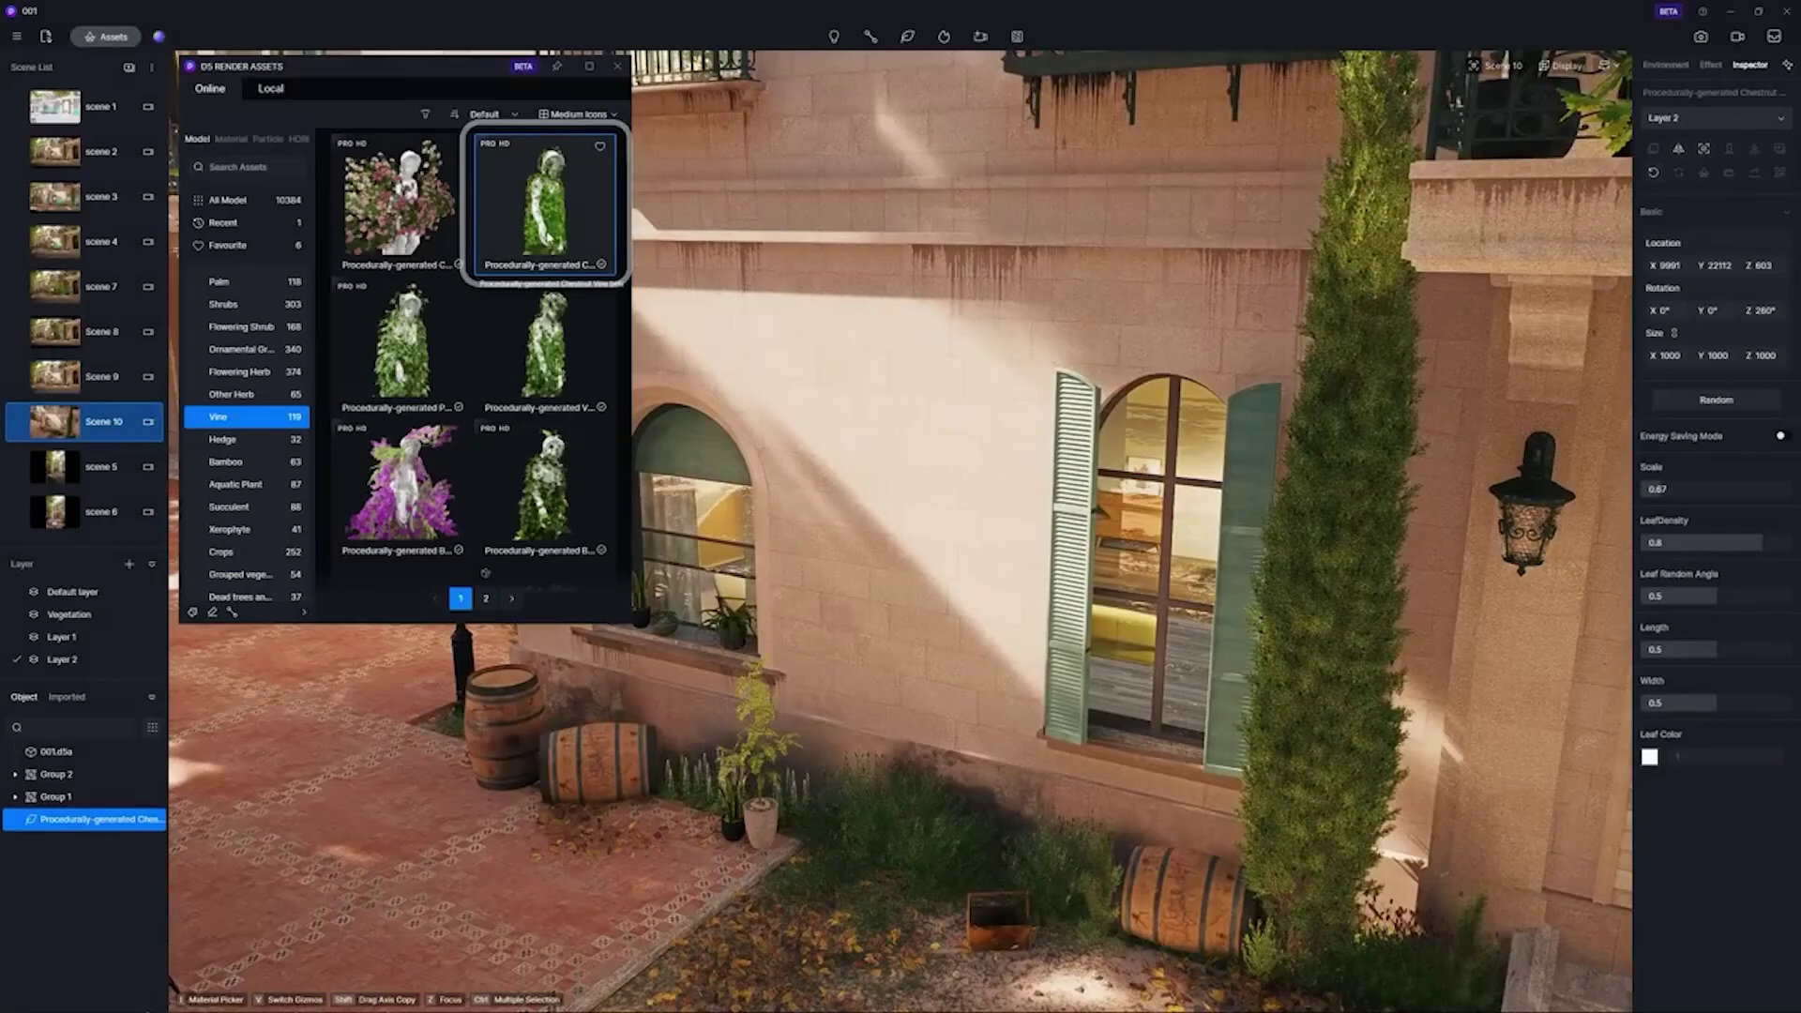
click(544, 206)
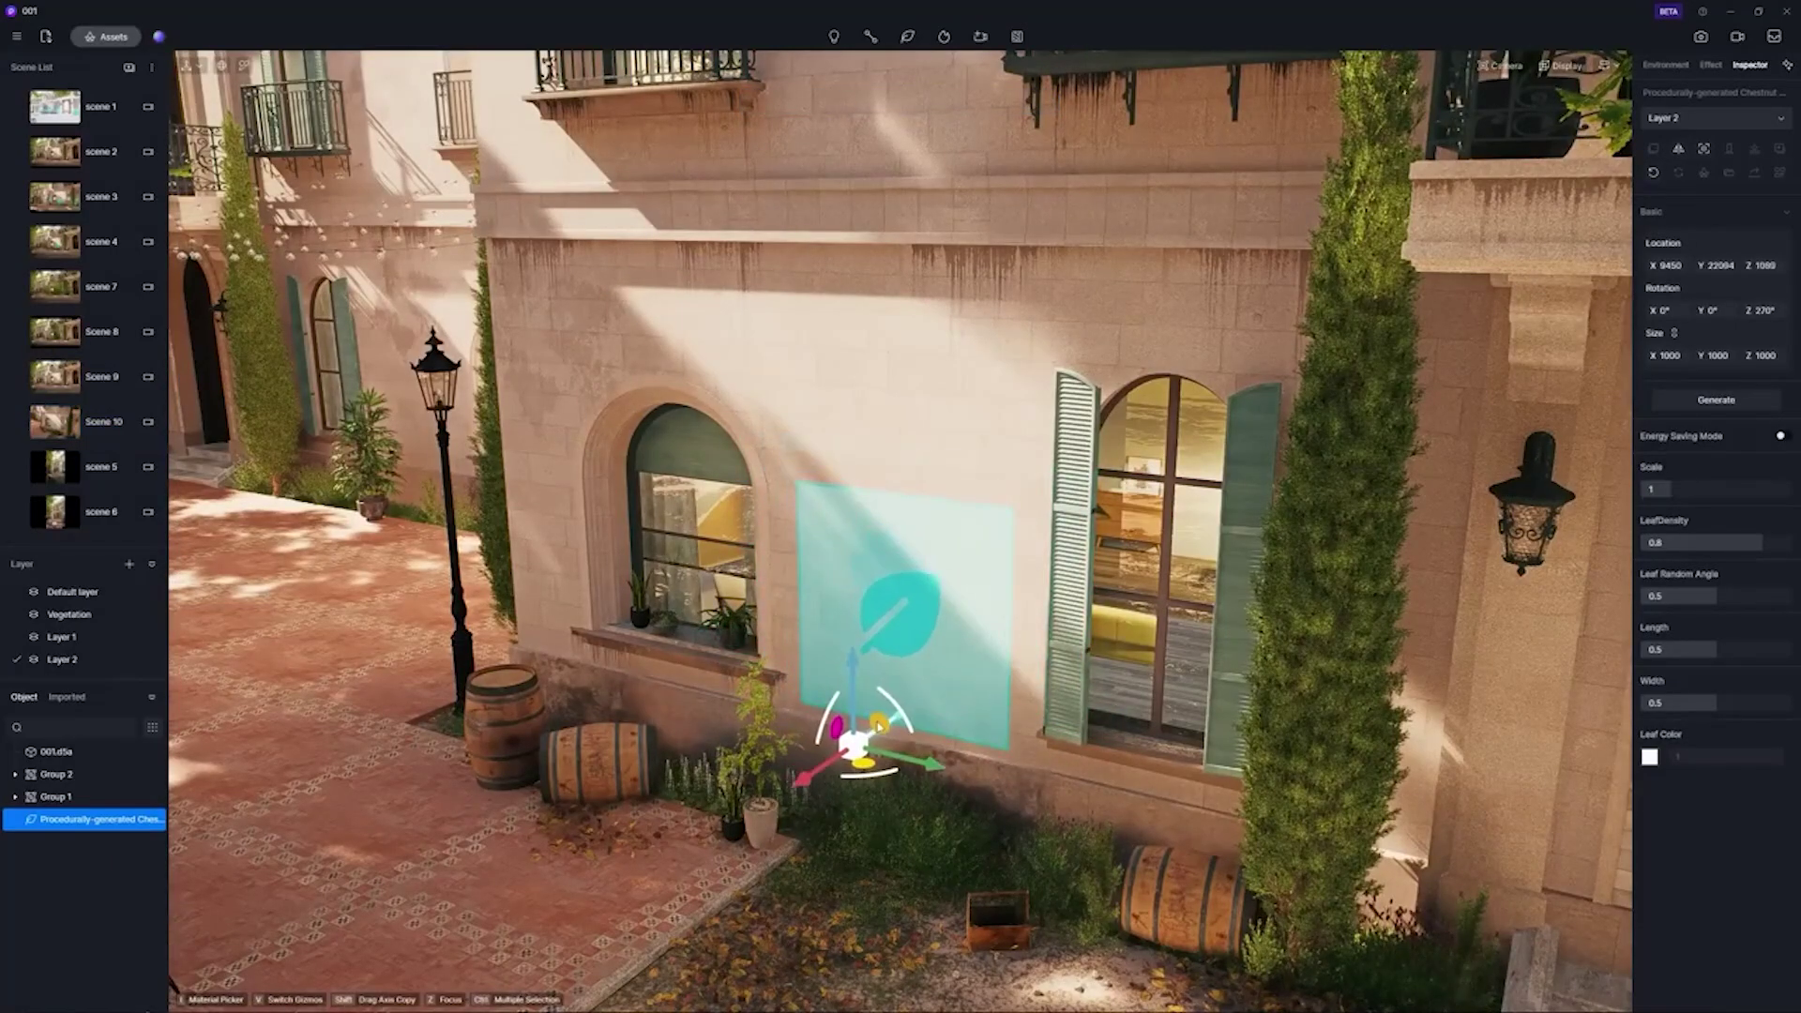
click(1716, 403)
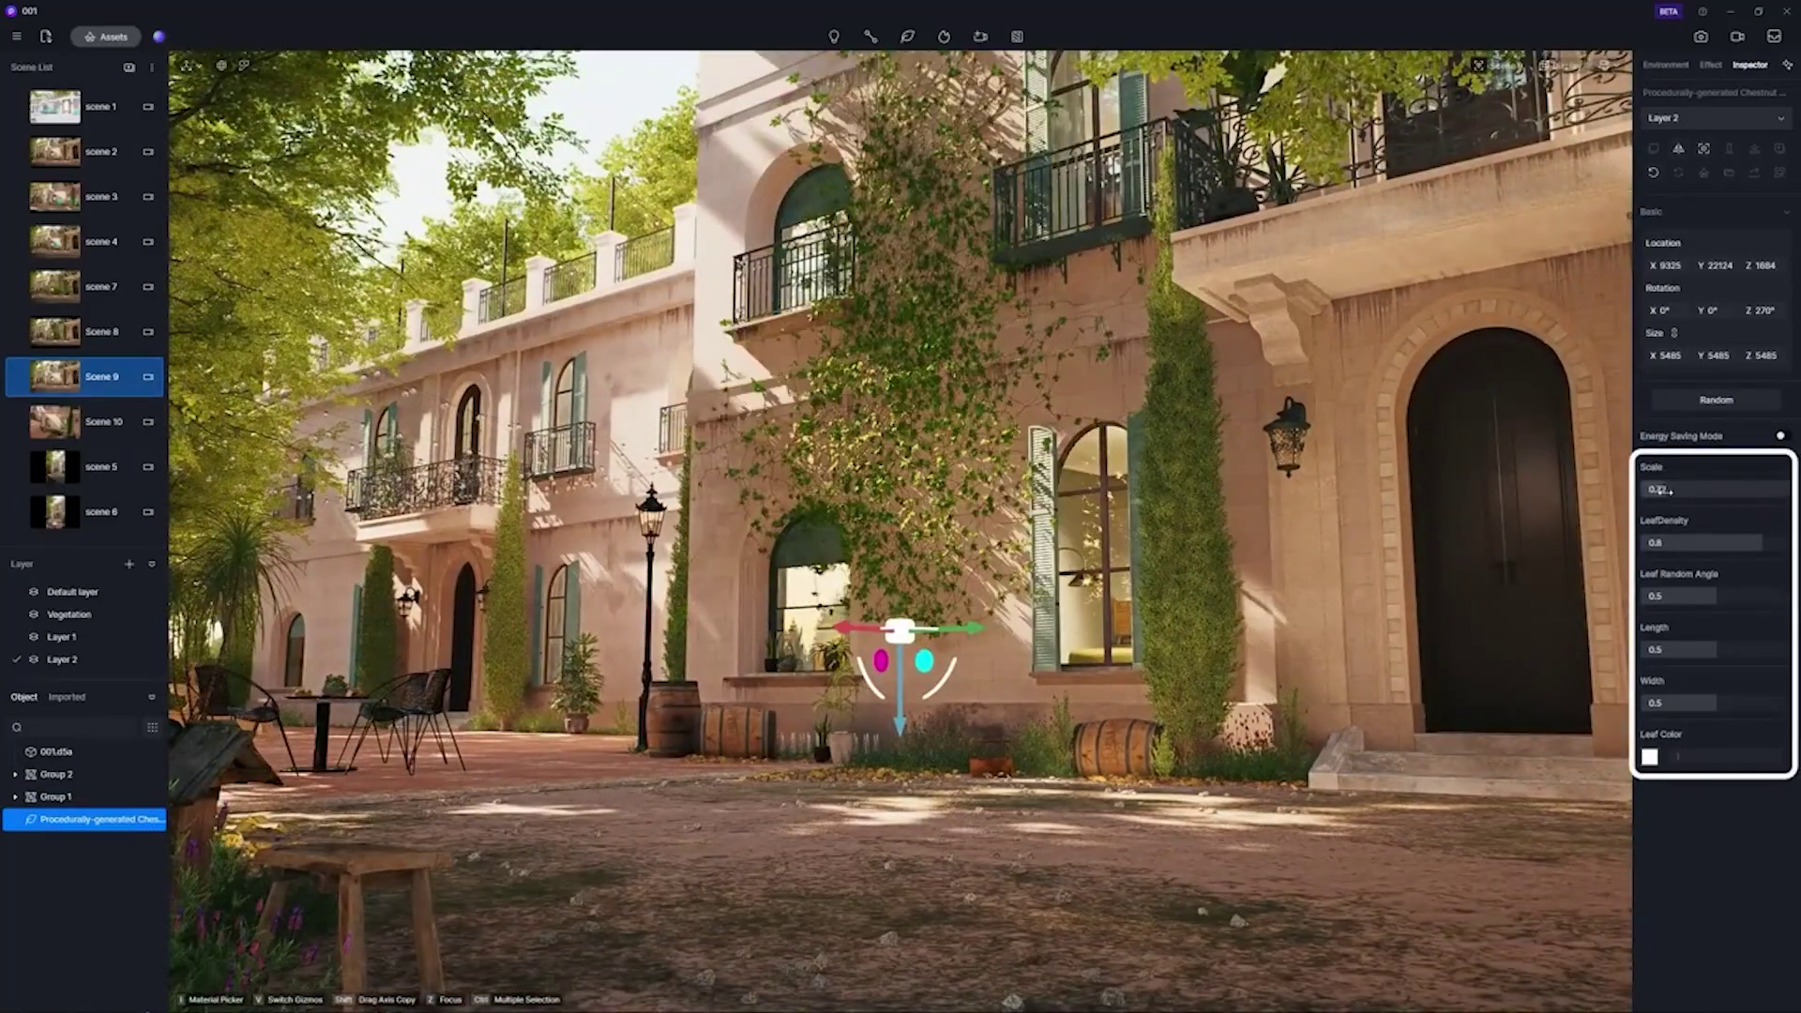
Set the vine's scale to 1 and length to 0.77, and randomize its growth
drag(1684, 495, 1747, 542)
drag(1730, 649, 1757, 648)
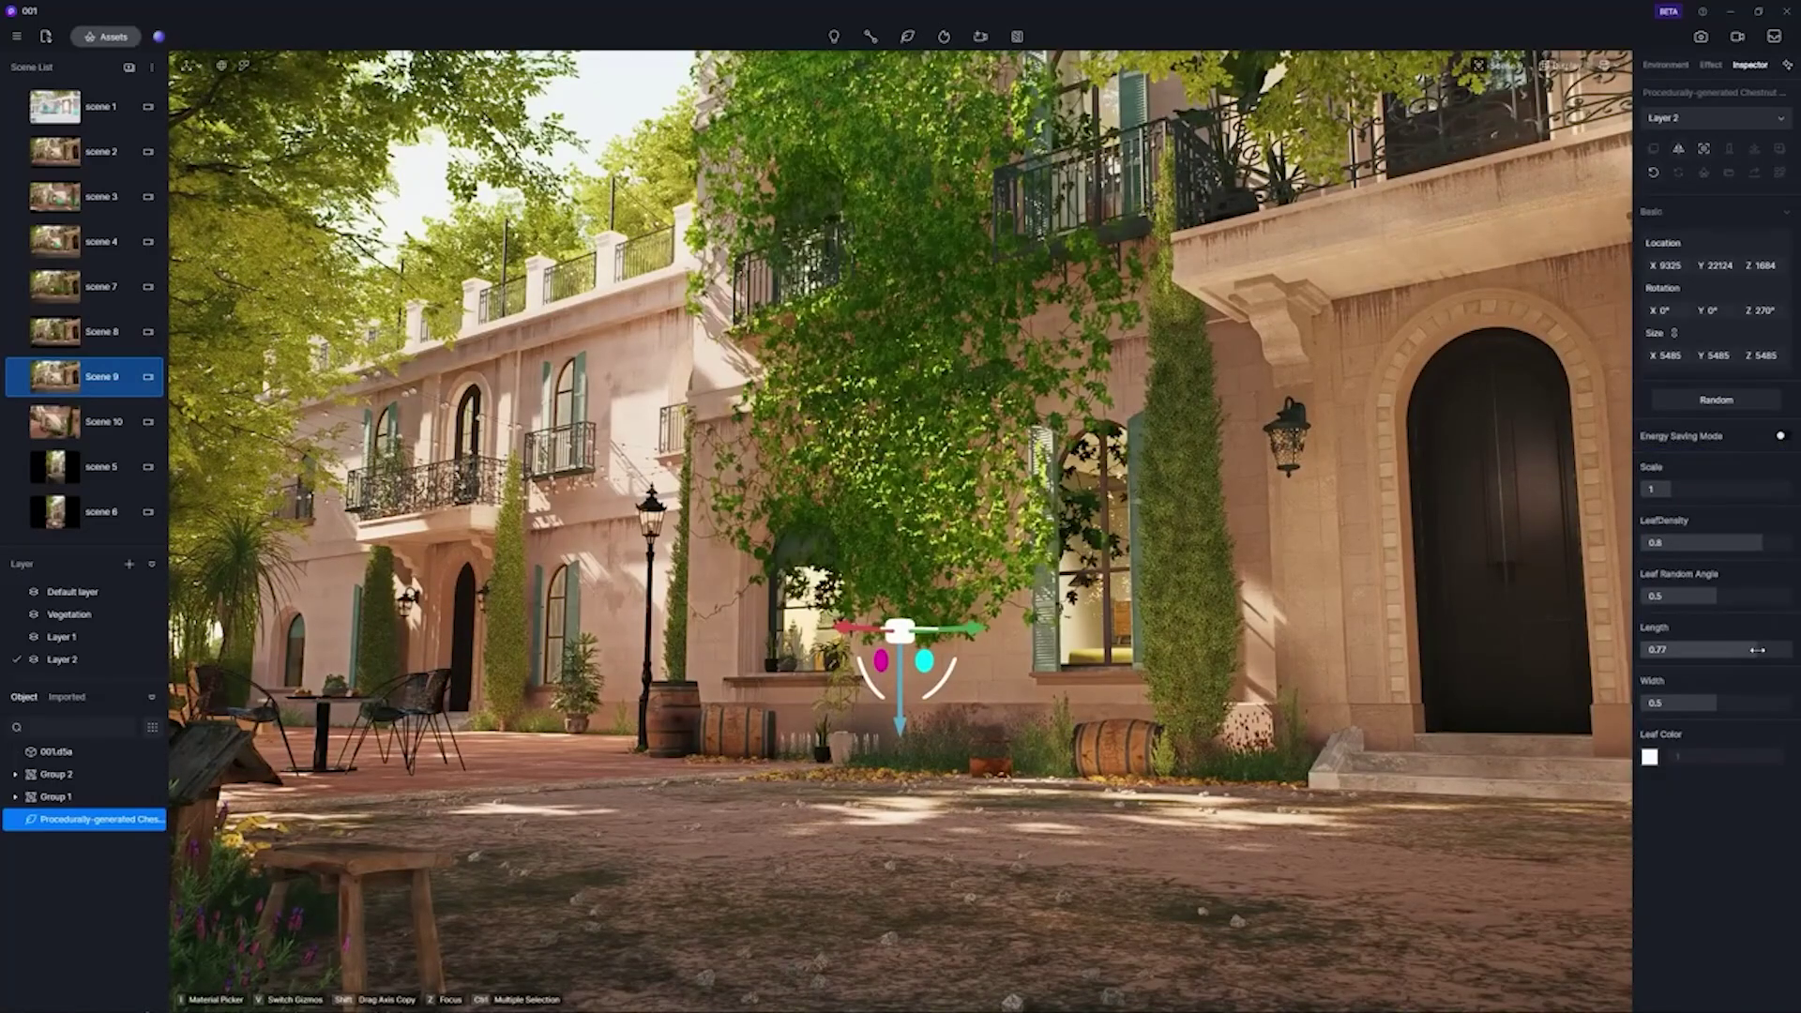
click(1745, 402)
click(1744, 401)
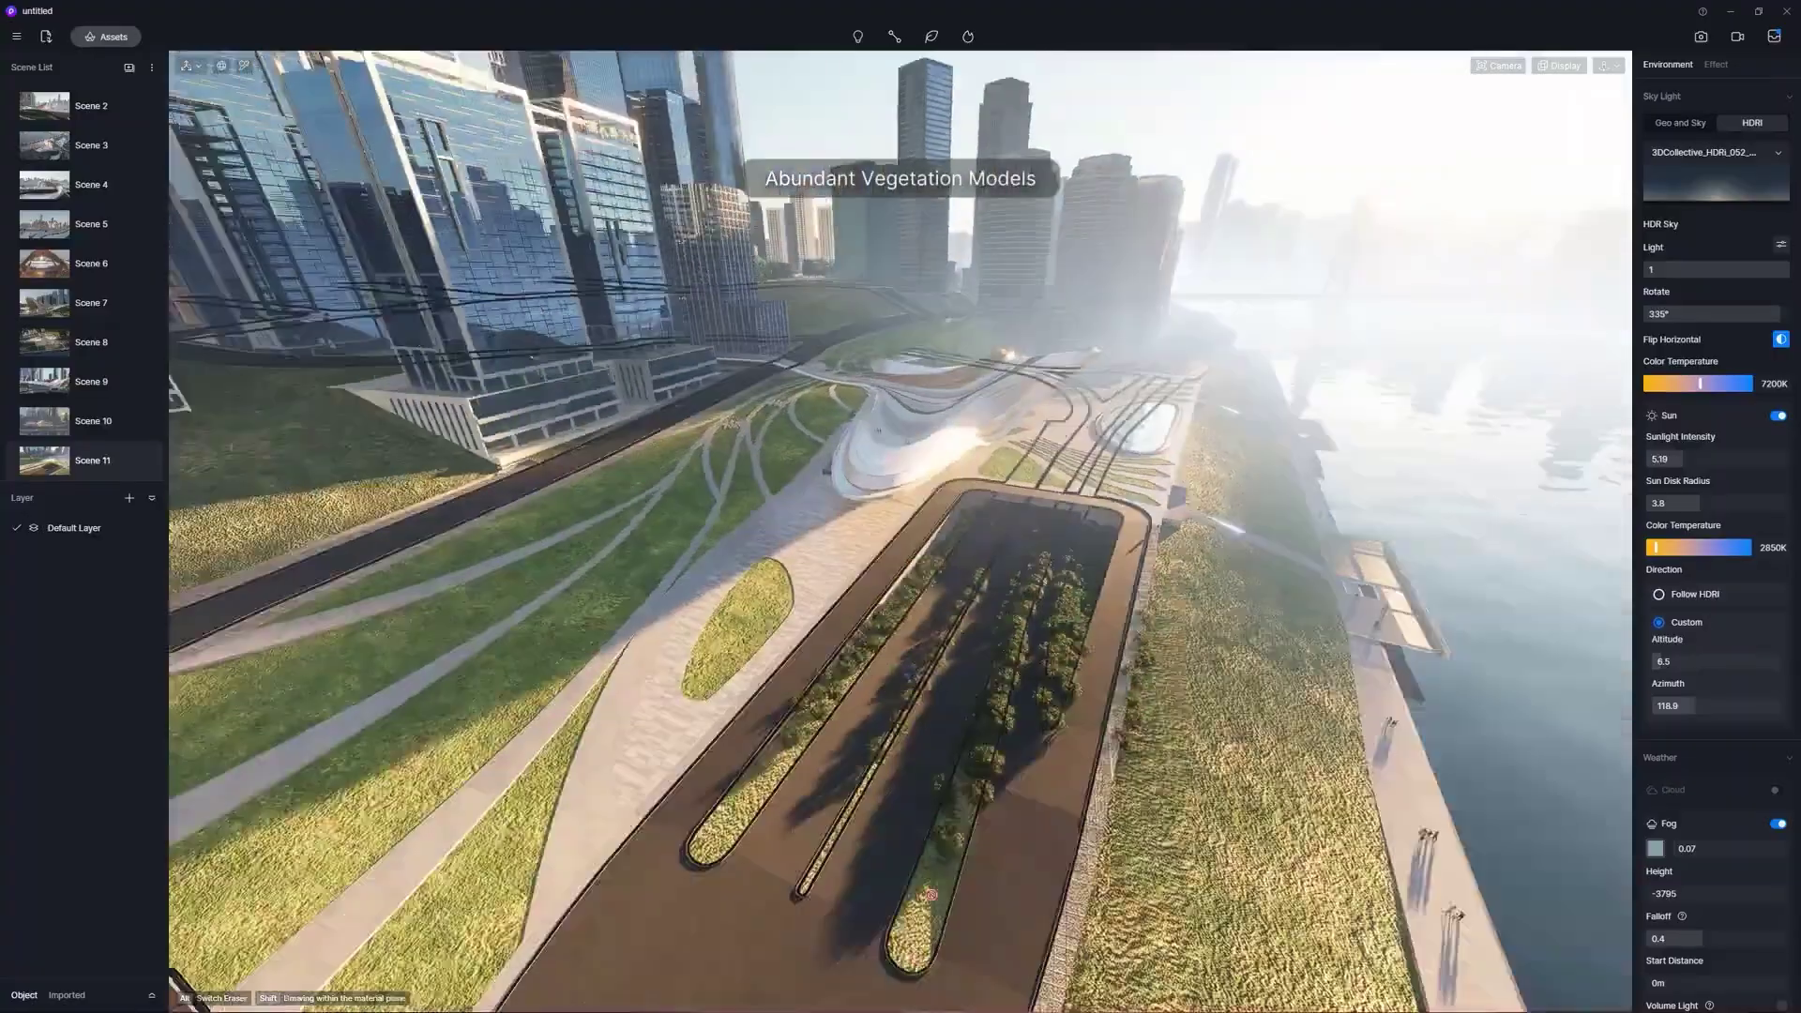
Paint shrubs over the parking area's planting strips, the nearby oval bed and the grassy slopes along the waterfront
drag(975, 554, 703, 824)
drag(769, 581, 738, 650)
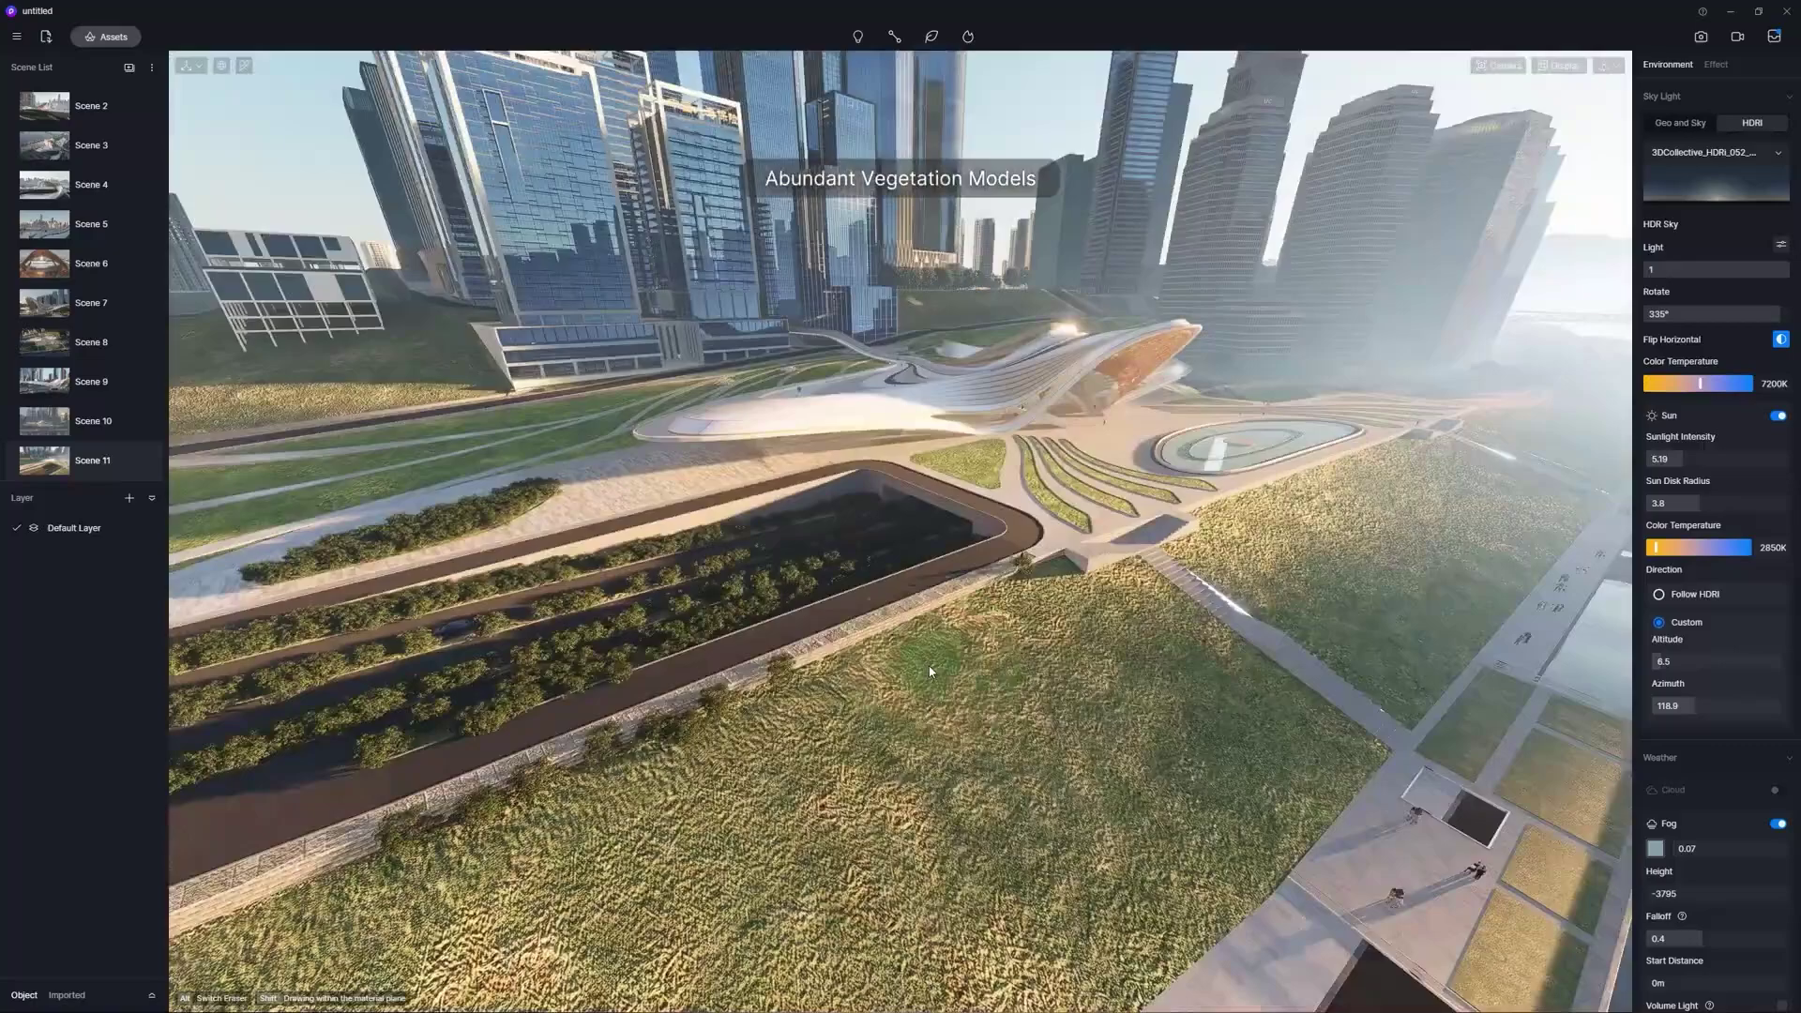
mouse_move(937, 751)
mouse_down()
mouse_move(301, 944)
mouse_move(1126, 930)
mouse_up()
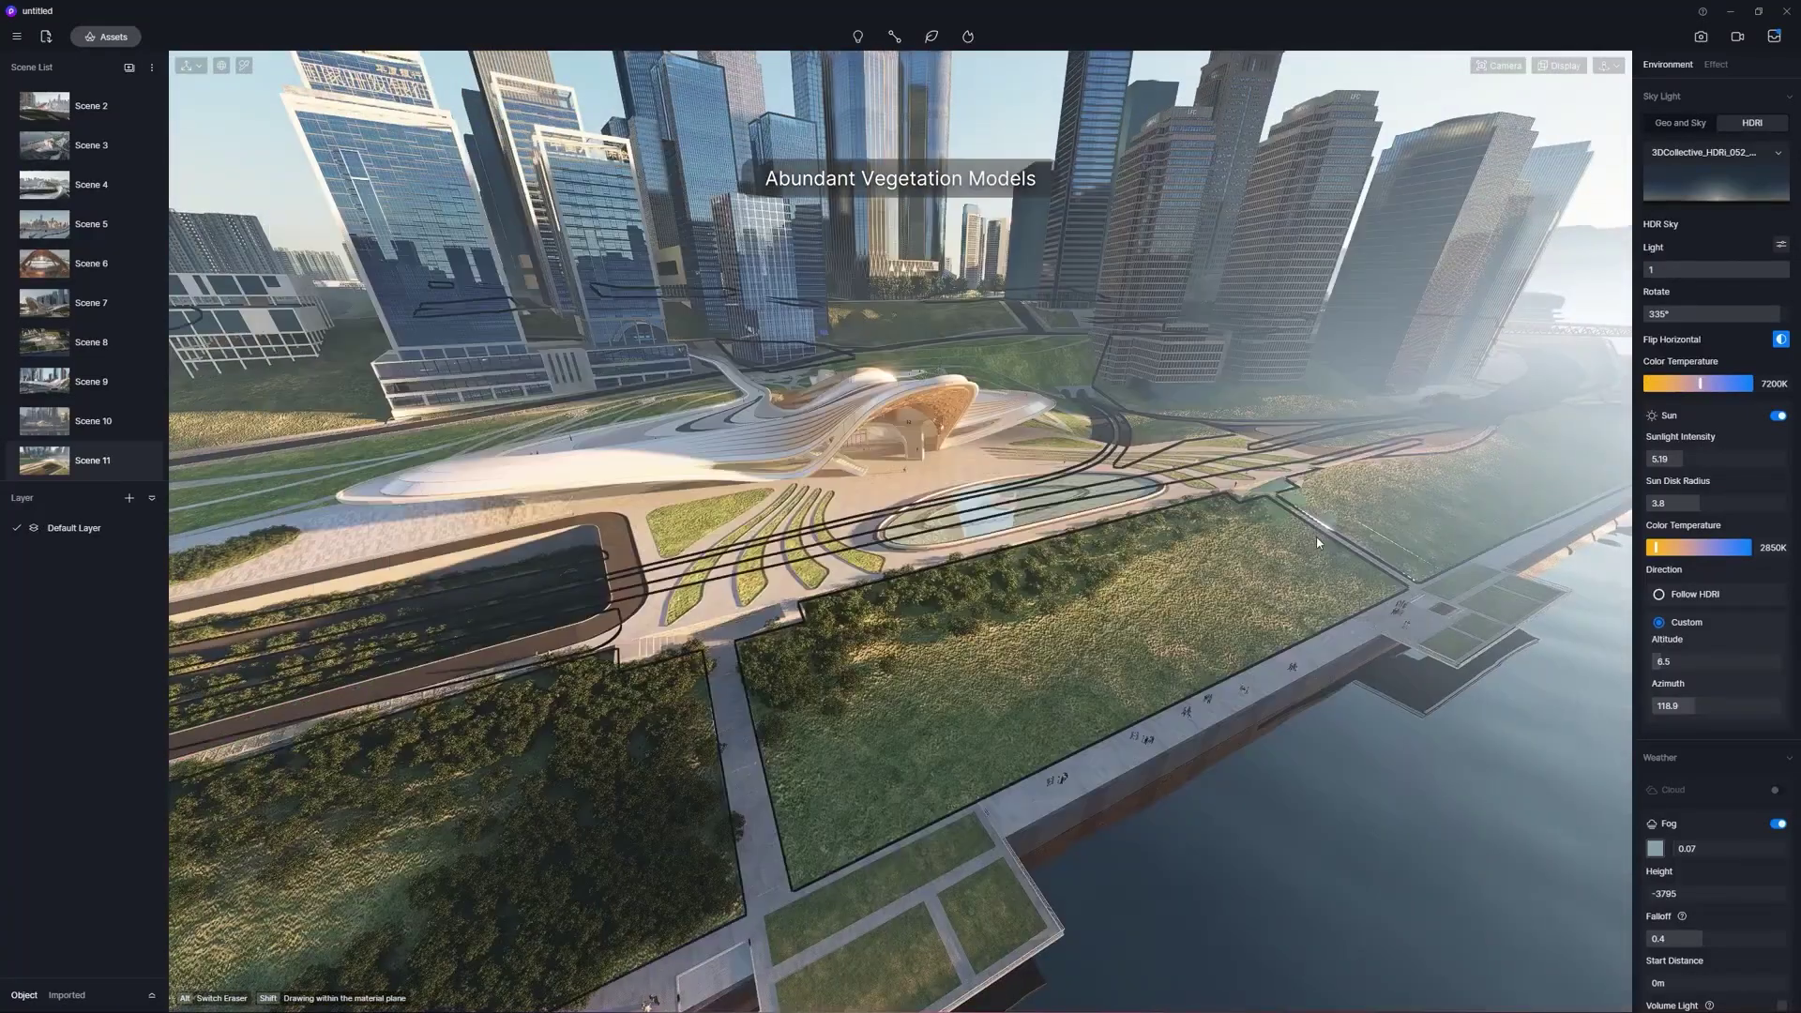
drag(798, 750, 1172, 657)
drag(1172, 656, 1266, 582)
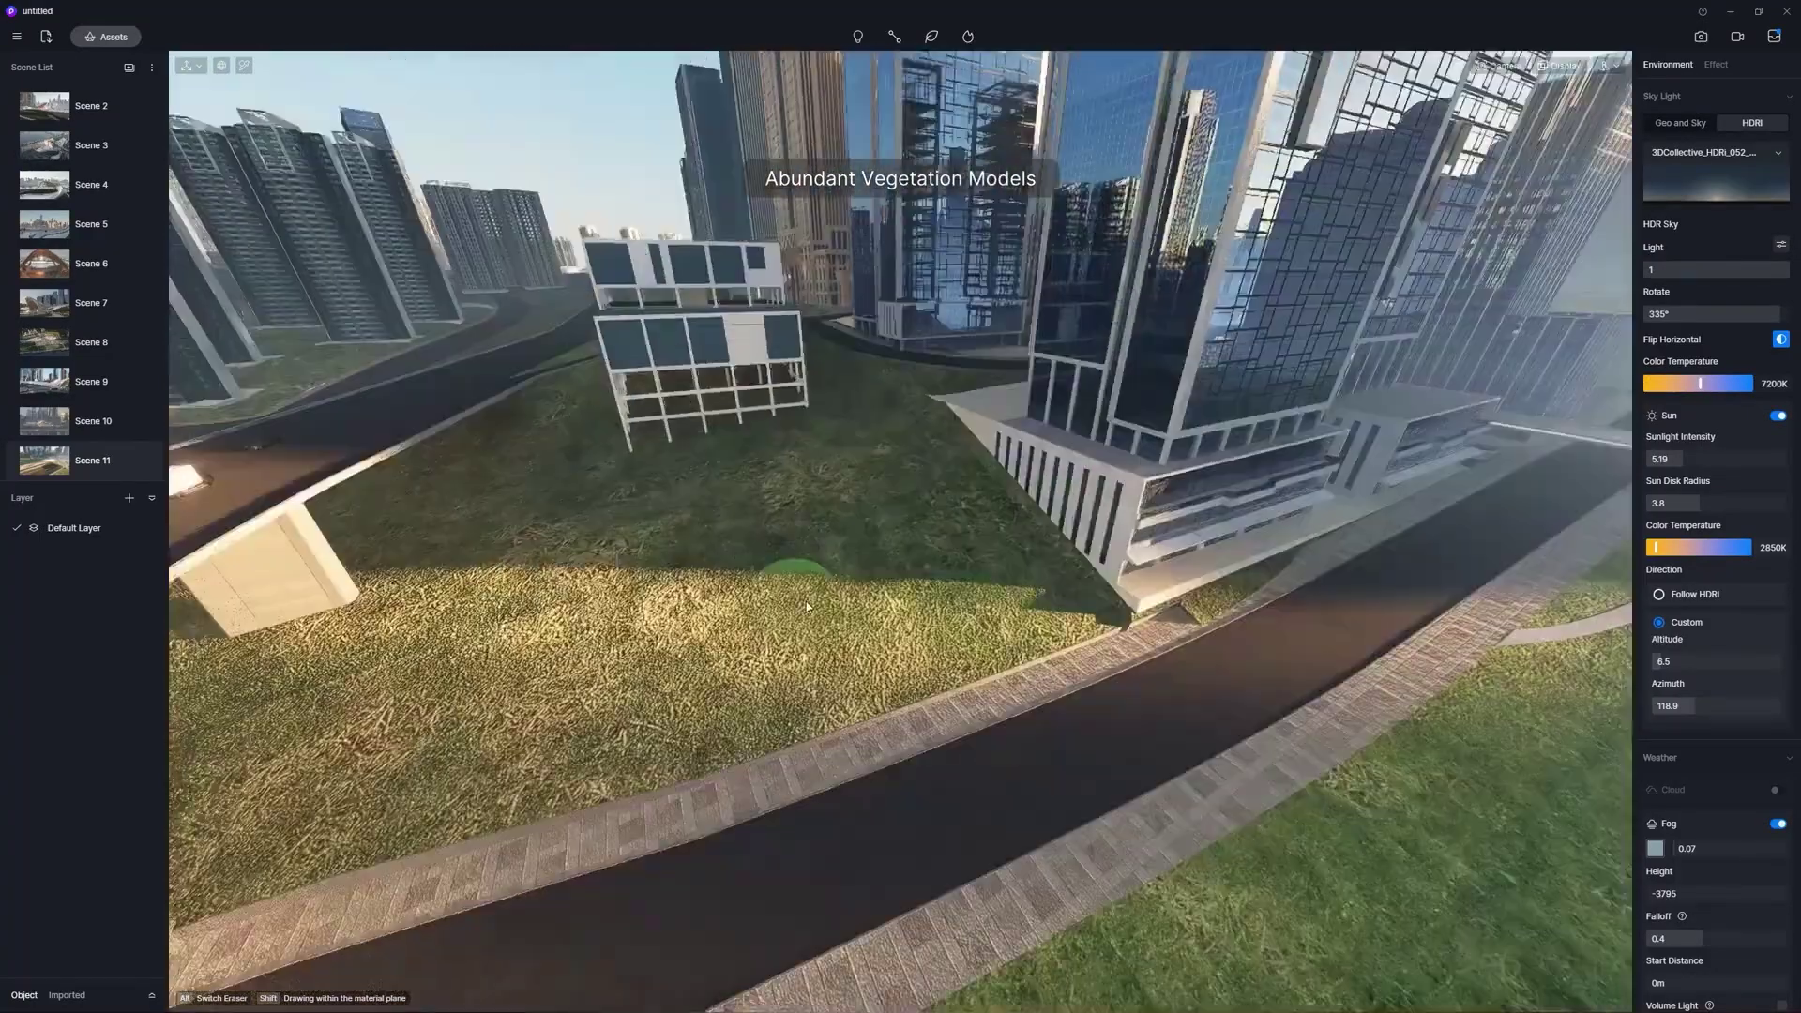
Paint shrubs across the roadside slope beside the towers and the lawns between the curved footpaths
mouse_move(938, 609)
mouse_down()
mouse_move(523, 531)
mouse_move(713, 739)
mouse_move(1178, 477)
mouse_move(682, 544)
mouse_up()
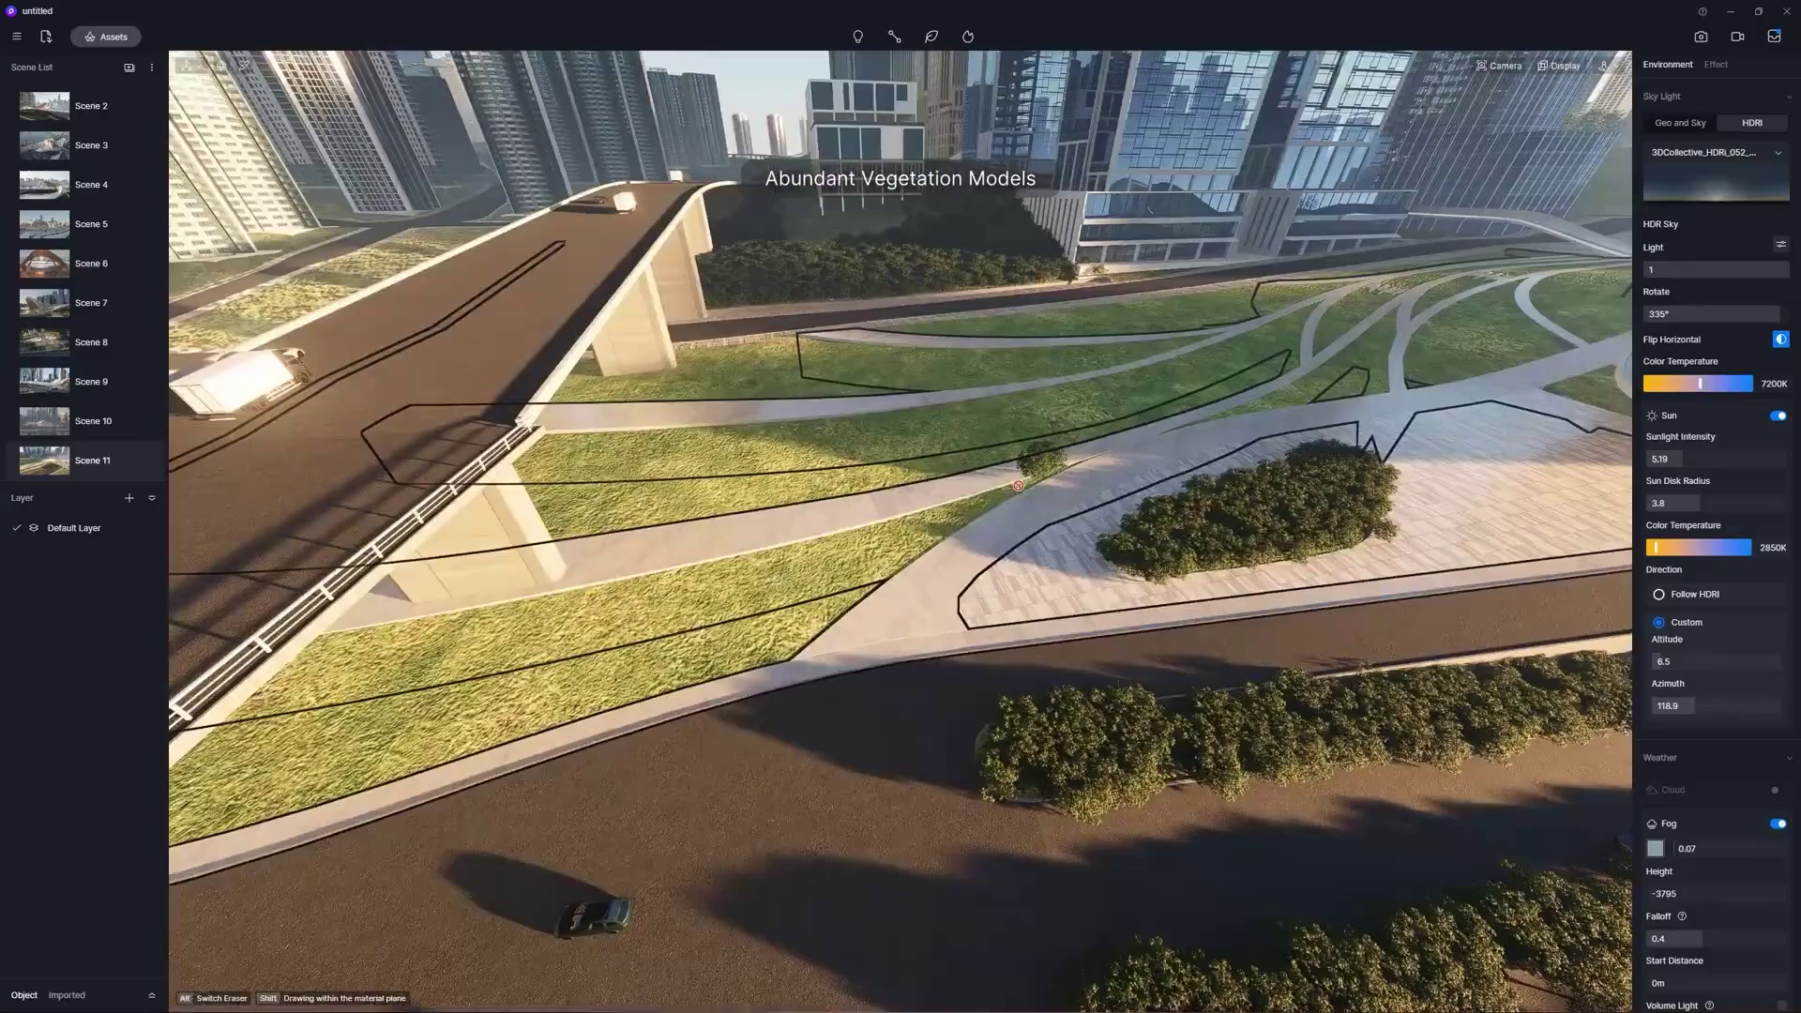
mouse_move(609, 647)
mouse_down()
mouse_move(1047, 470)
mouse_move(575, 634)
mouse_up()
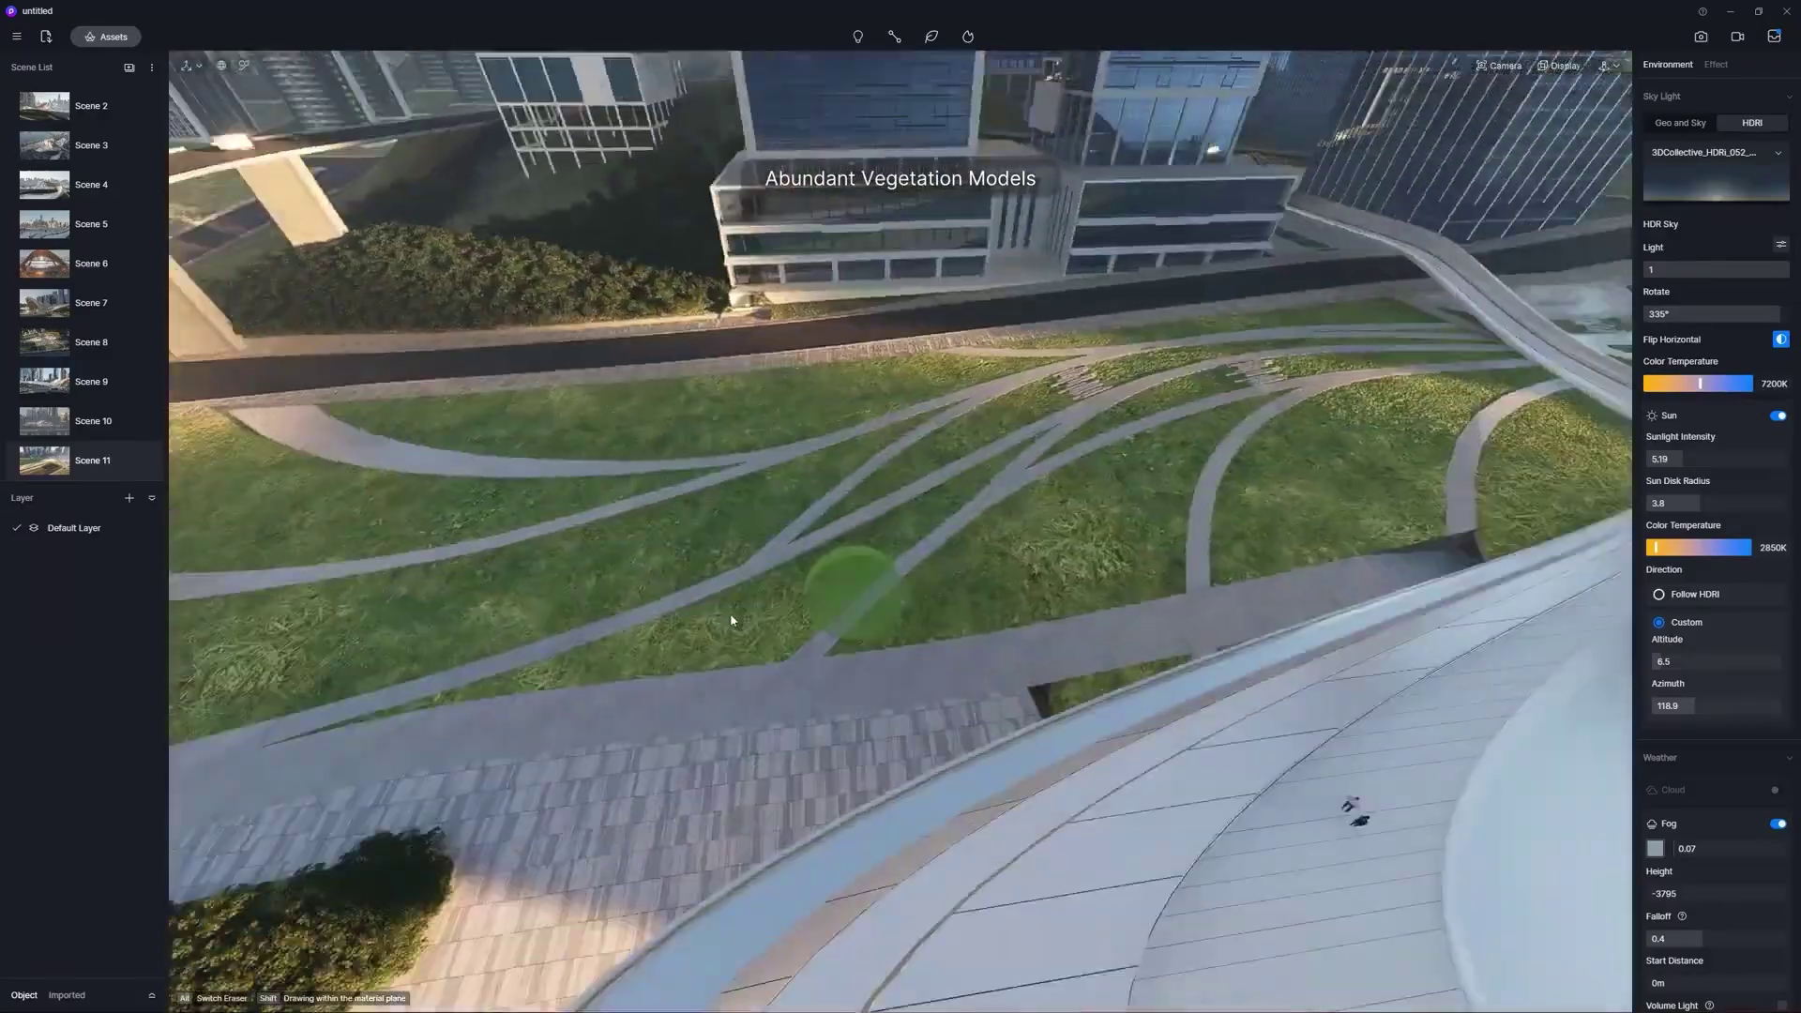
drag(845, 619, 600, 675)
mouse_move(1191, 521)
mouse_down()
mouse_move(582, 413)
mouse_move(484, 420)
mouse_up()
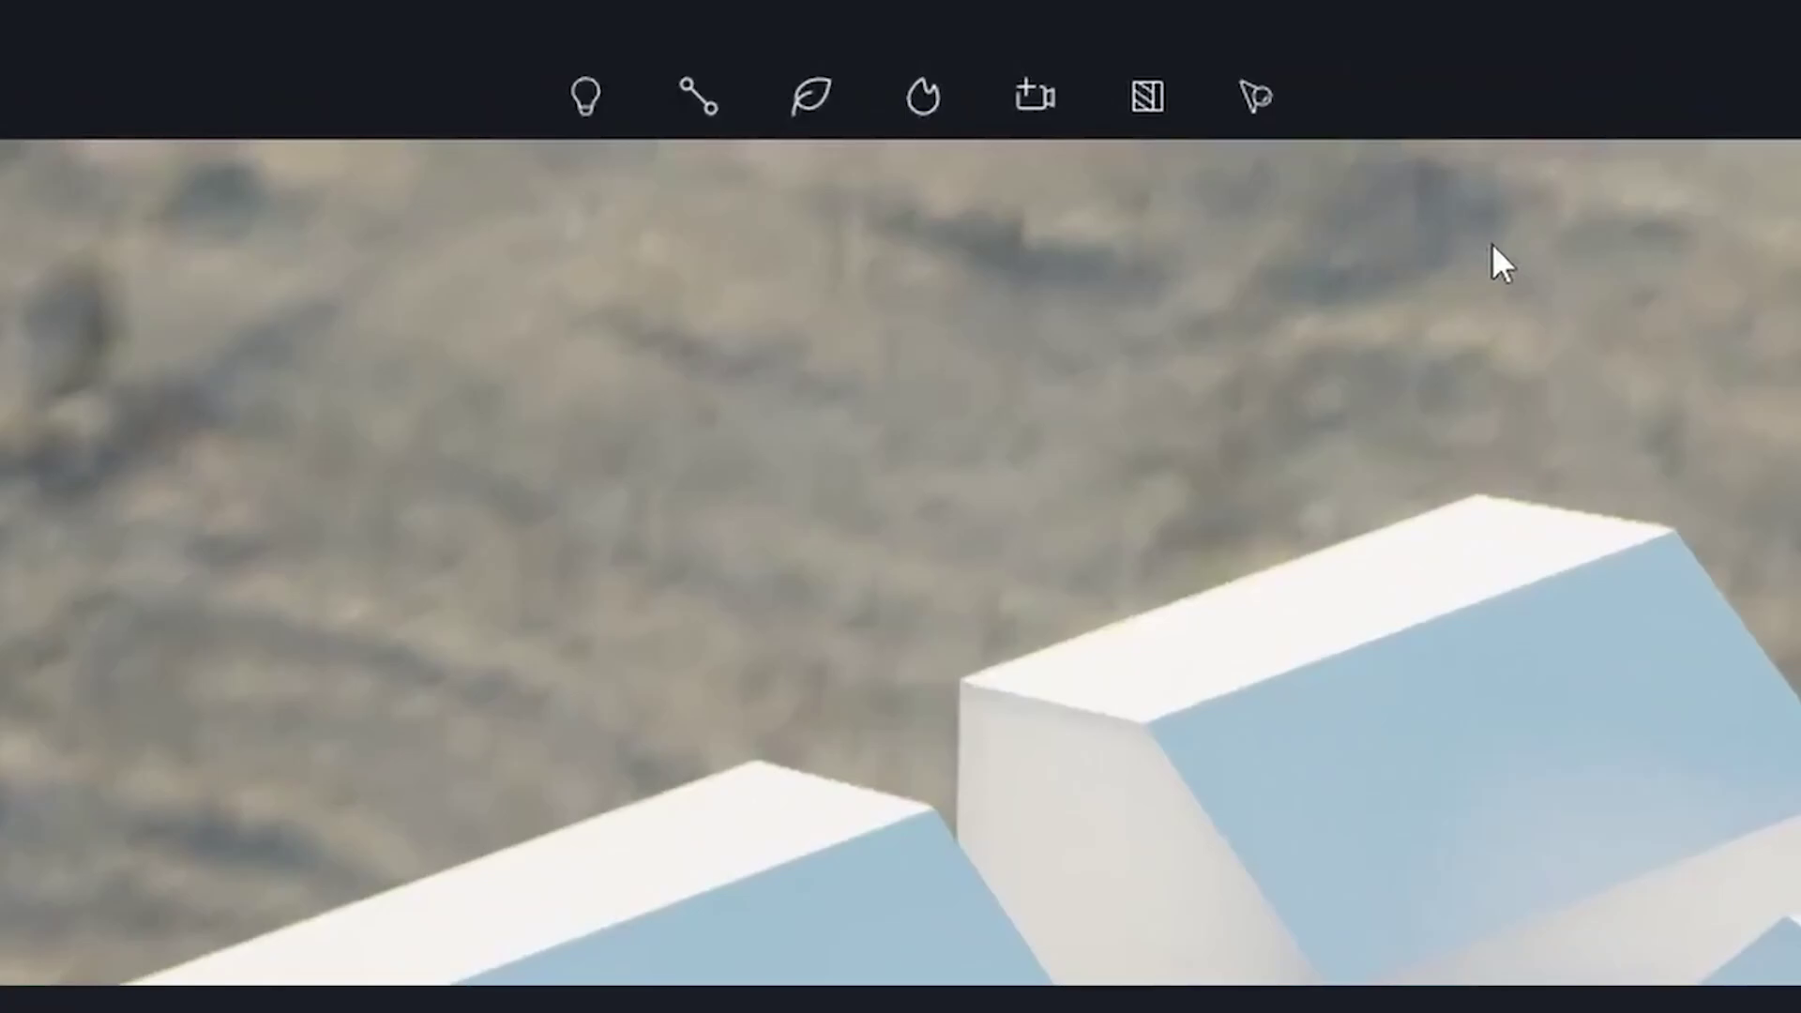
Start the Scatter tool
click(1257, 96)
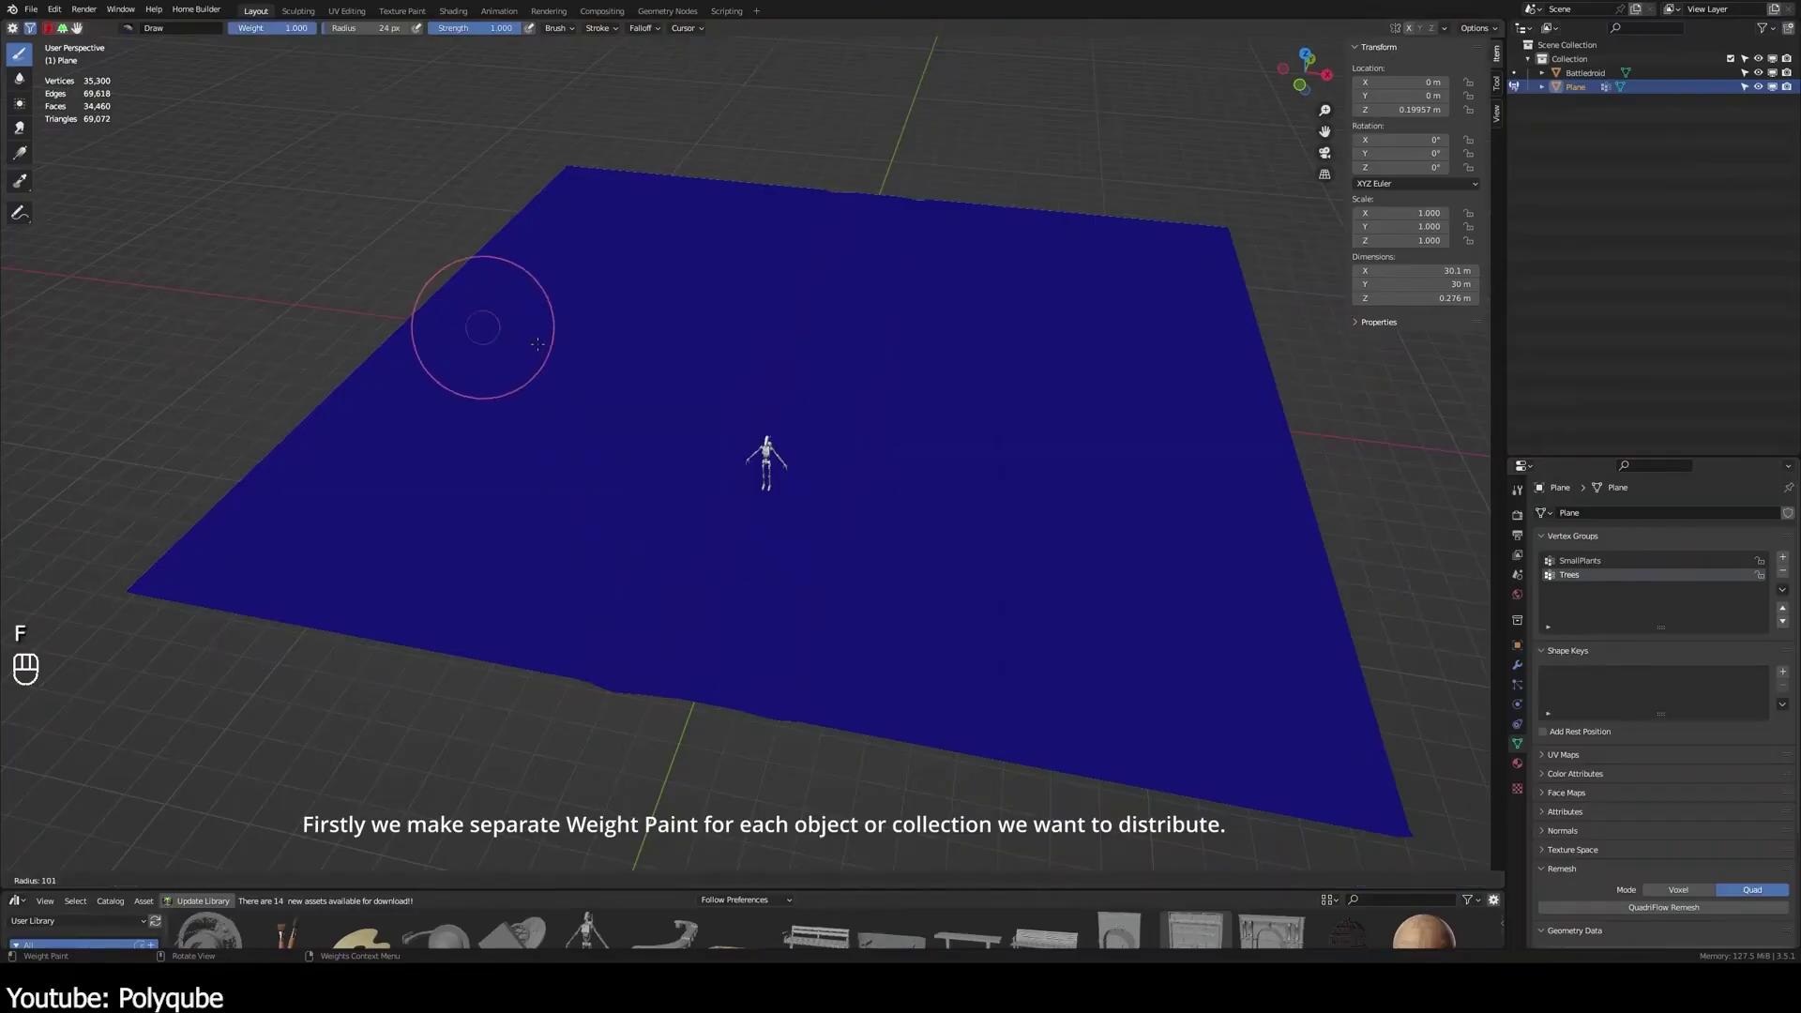
Switch to Blender and paint weights for the Trees vertex group across several parts of the plane
drag(507, 393, 441, 487)
drag(590, 300, 631, 244)
mouse_move(1088, 282)
mouse_down()
mouse_move(1172, 300)
mouse_move(1069, 469)
mouse_up()
middle_drag(1069, 469, 904, 522)
mouse_move(904, 523)
mouse_down()
mouse_move(982, 483)
mouse_move(966, 310)
mouse_up()
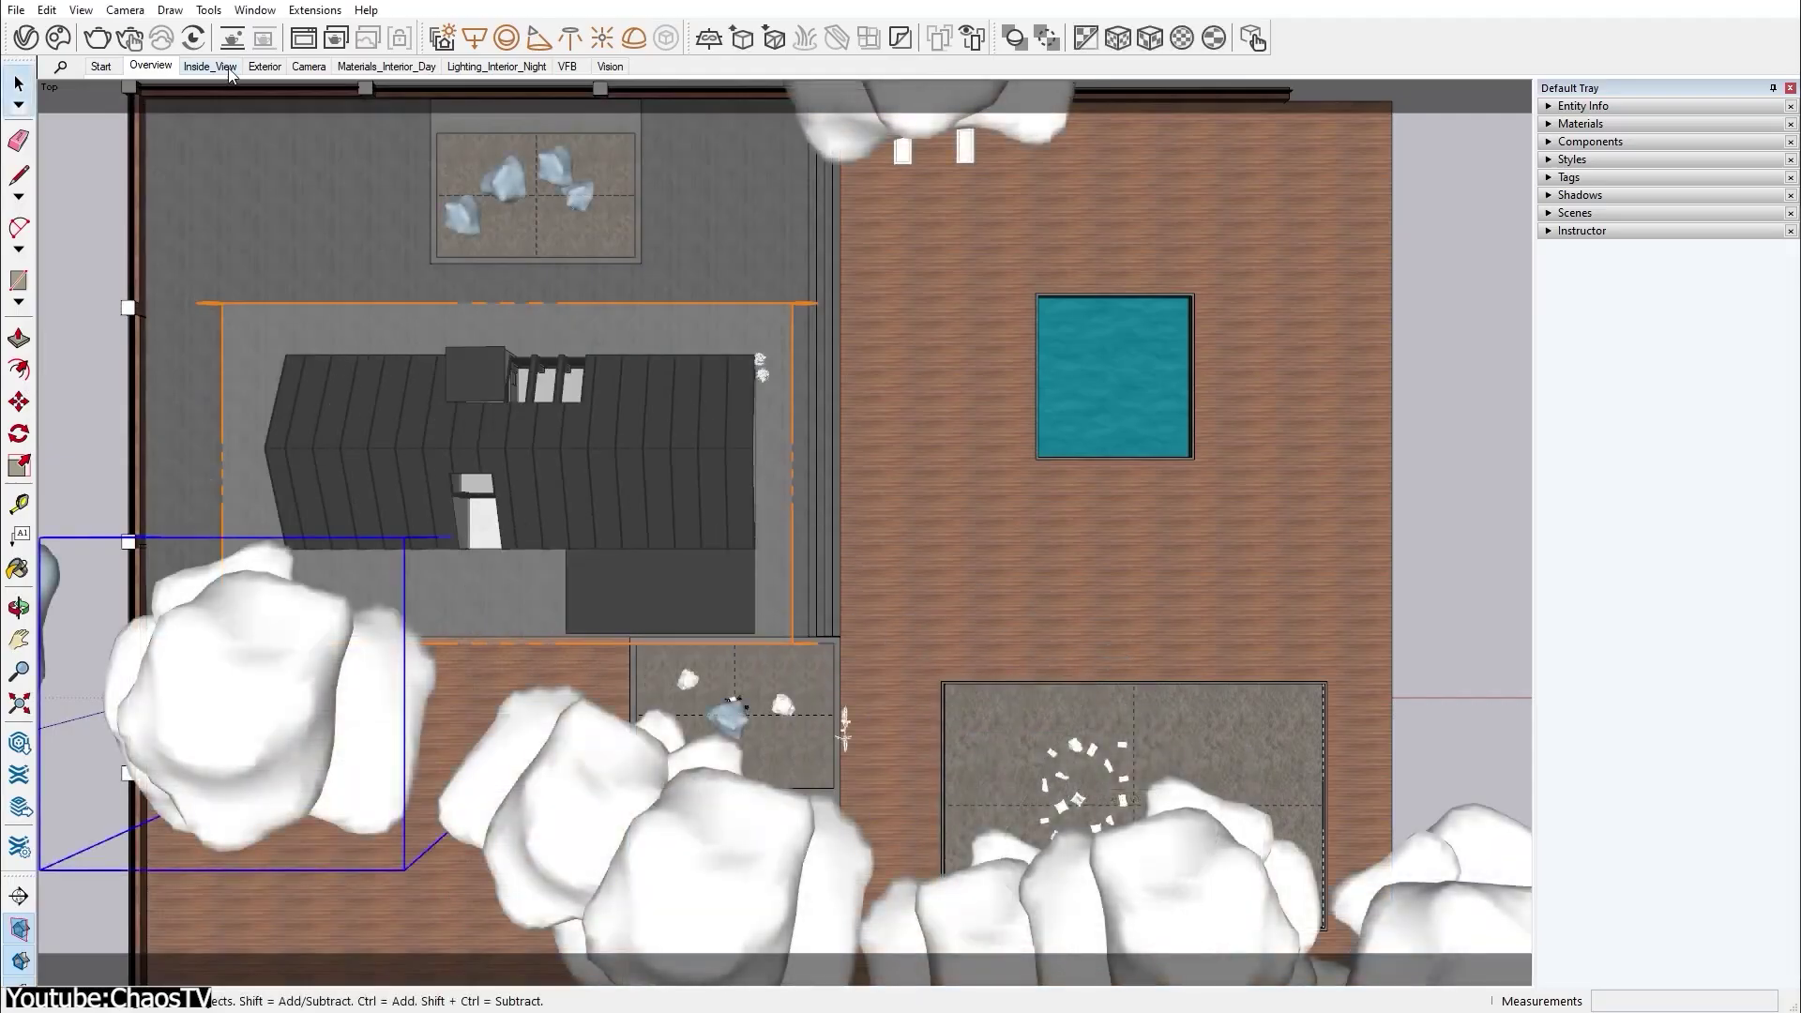
Switch to SketchUp and show the Inside_View scene
click(227, 73)
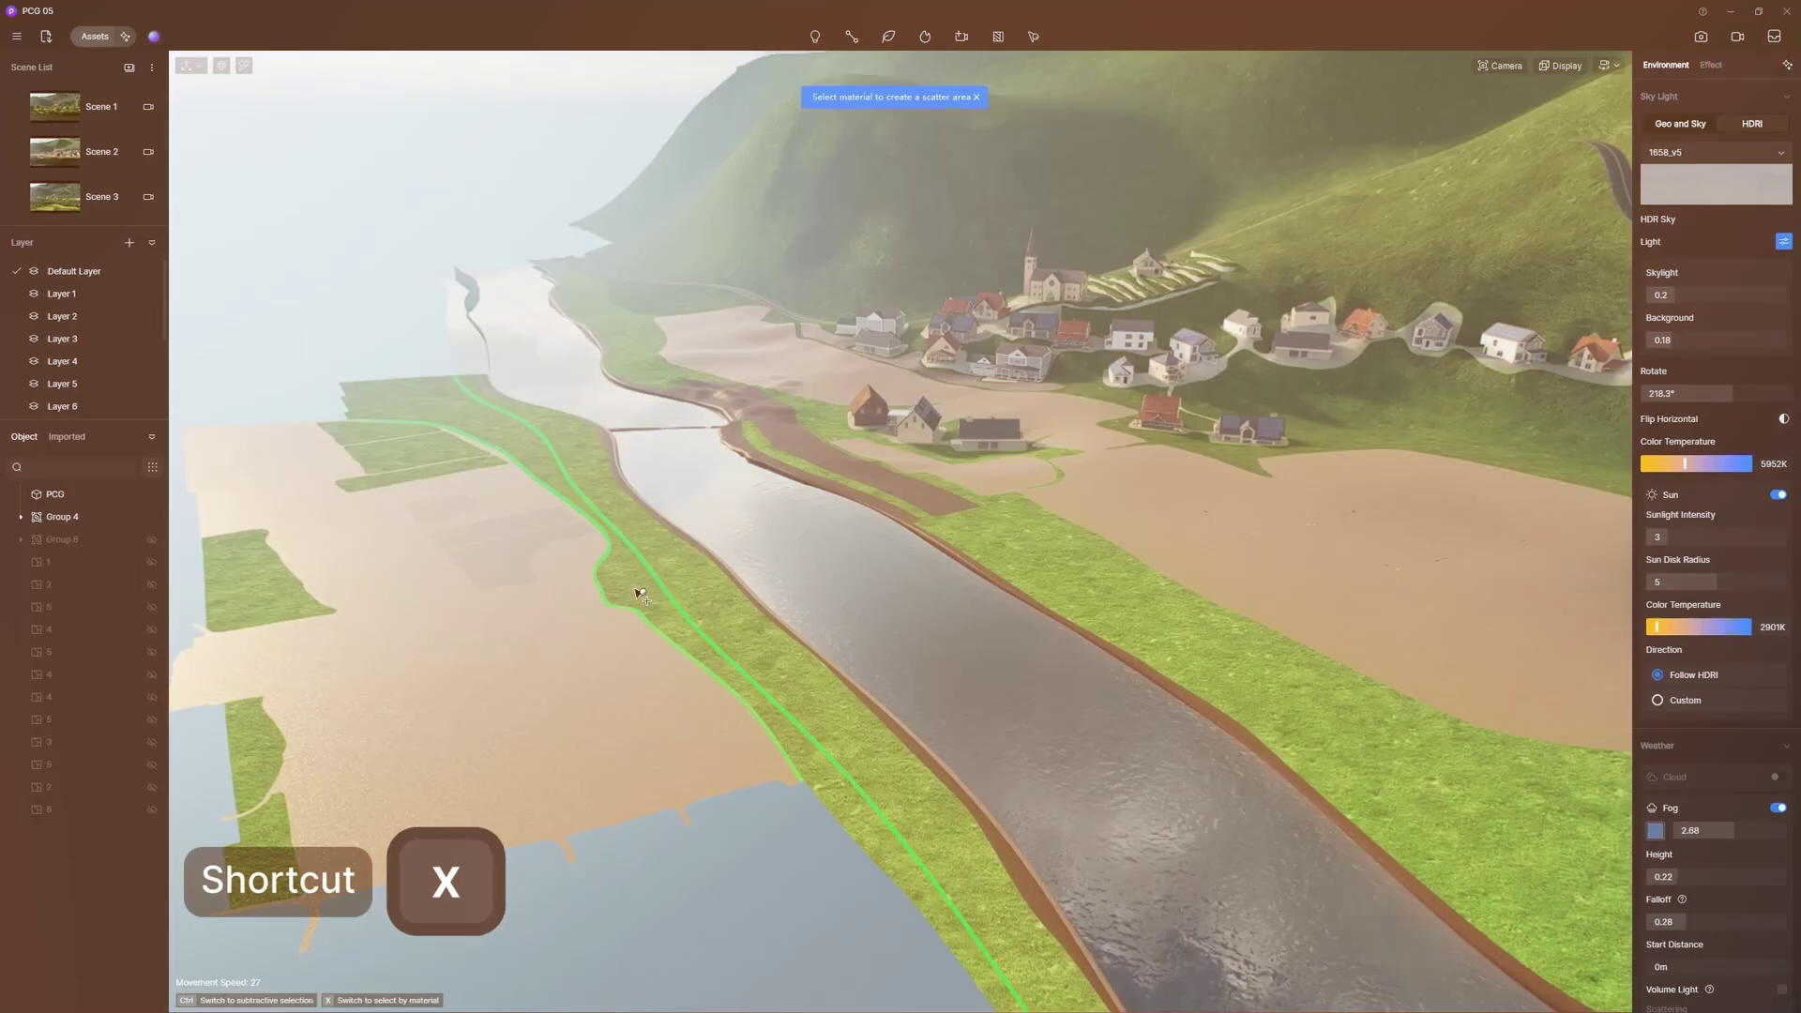
In D5 Render, select the grass surfaces on both riverbanks by material and create a scatter area from them
click(402, 434)
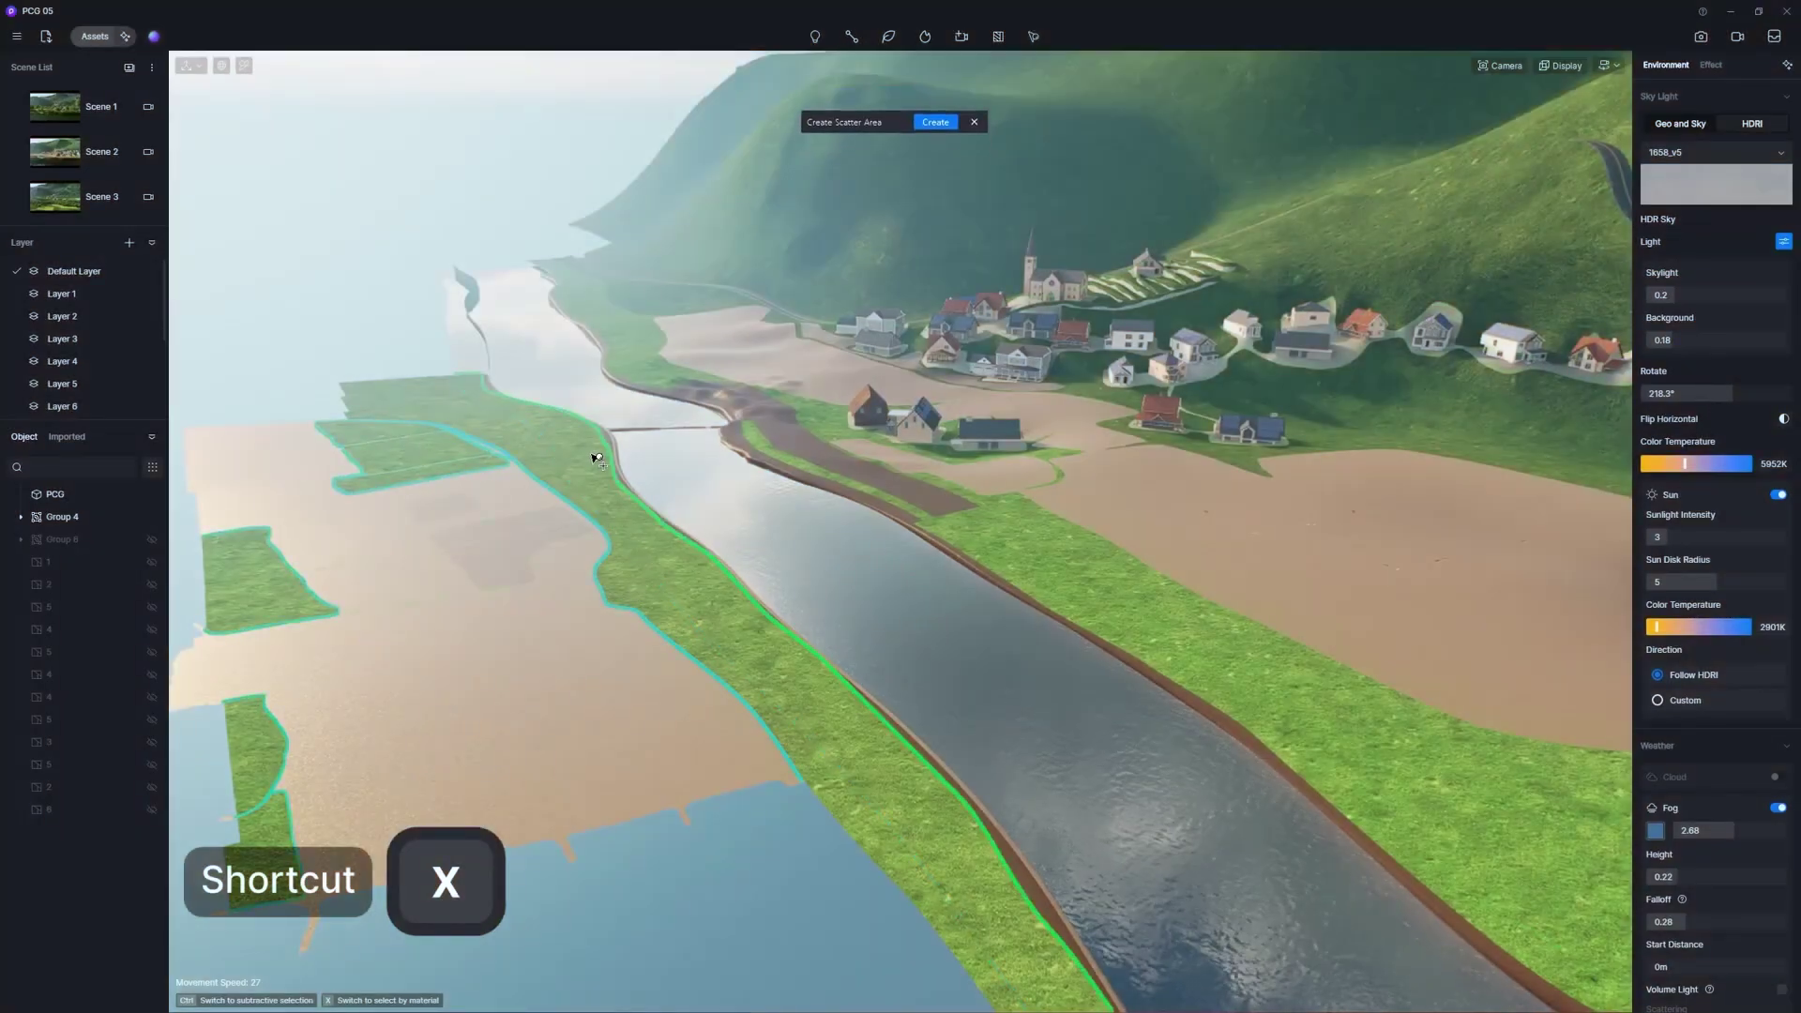
click(1078, 601)
click(935, 121)
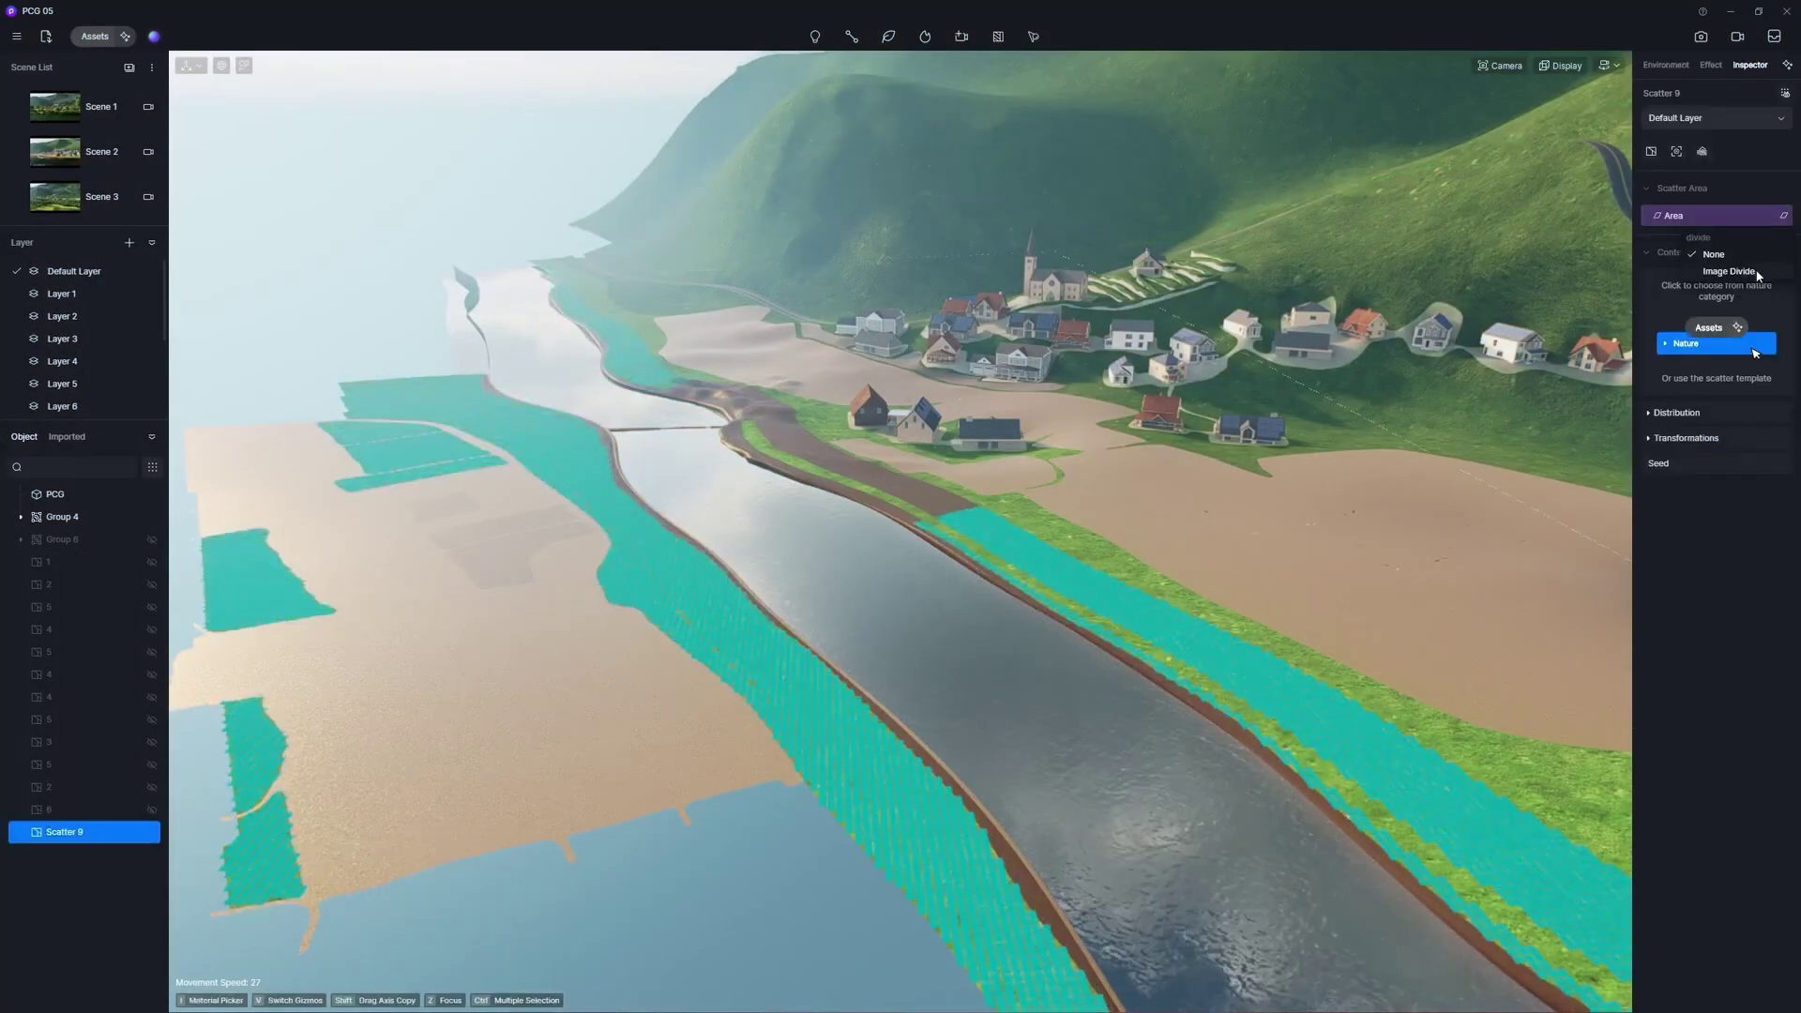
Divide the scatter area with Image Divide and fill Sub Area 0 with the Low poly Cinnamomum camphora 04 tree
click(1728, 271)
click(1726, 411)
click(322, 281)
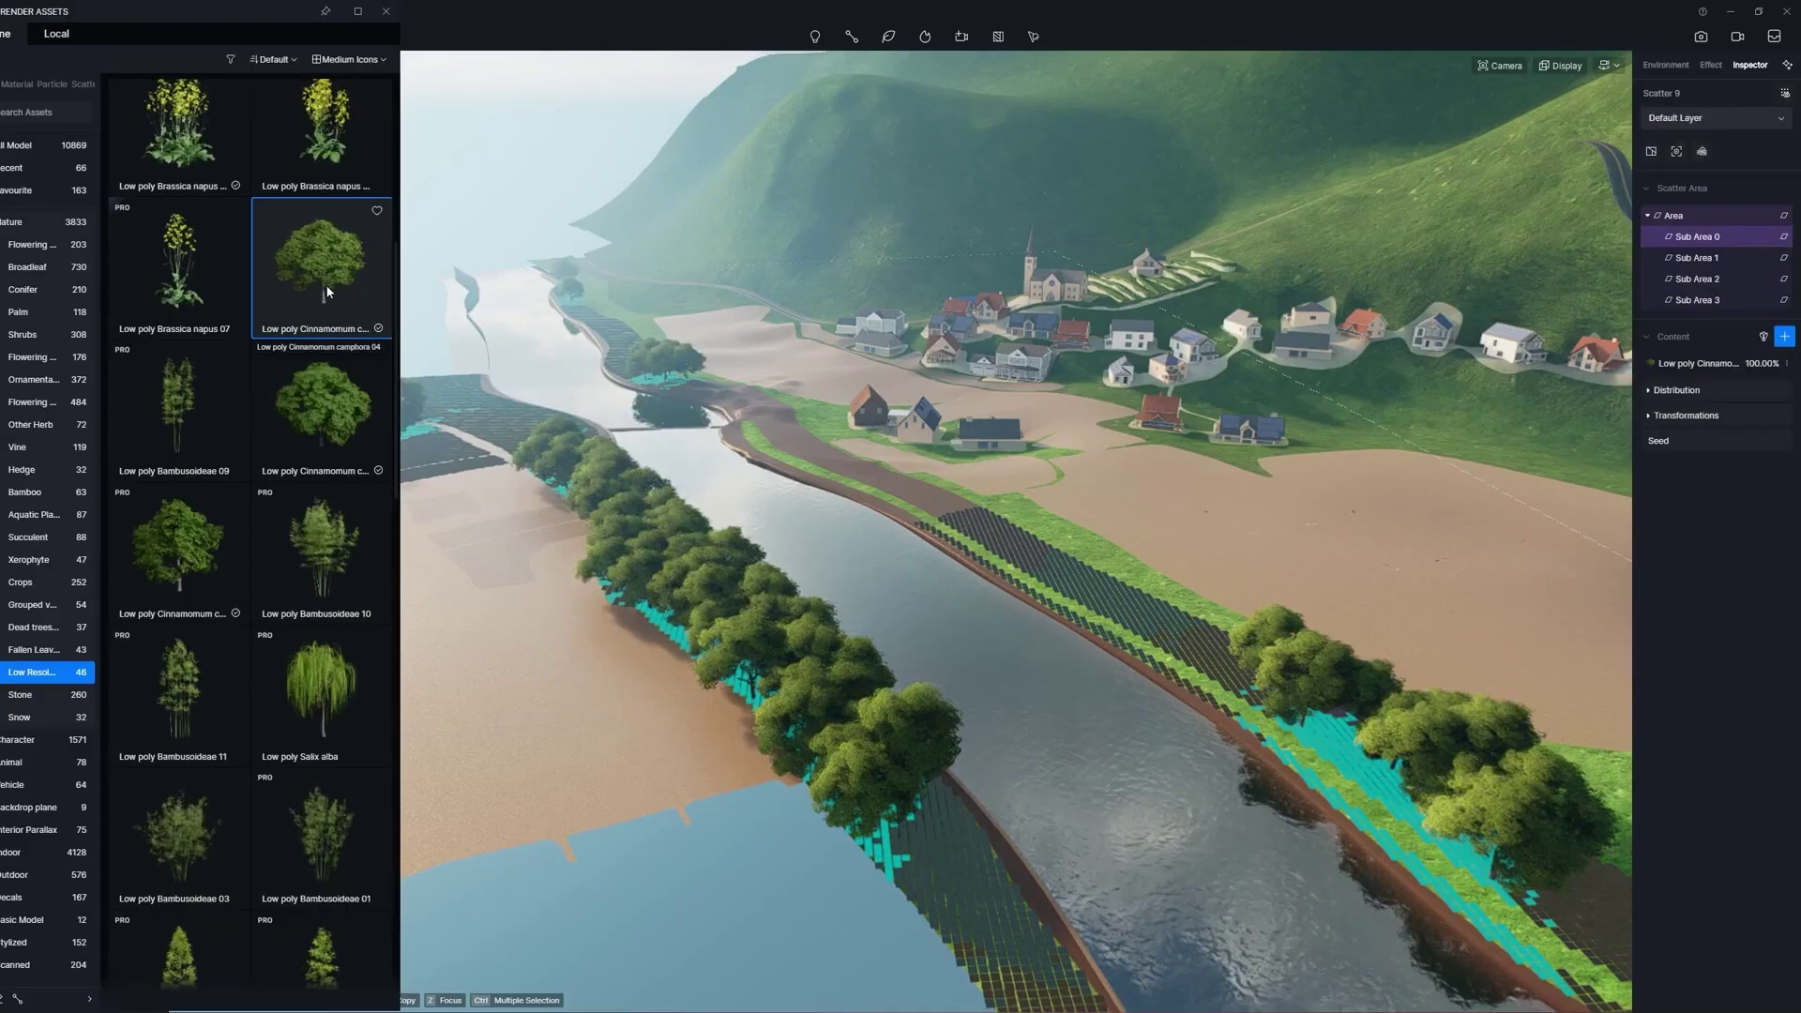
click(1679, 389)
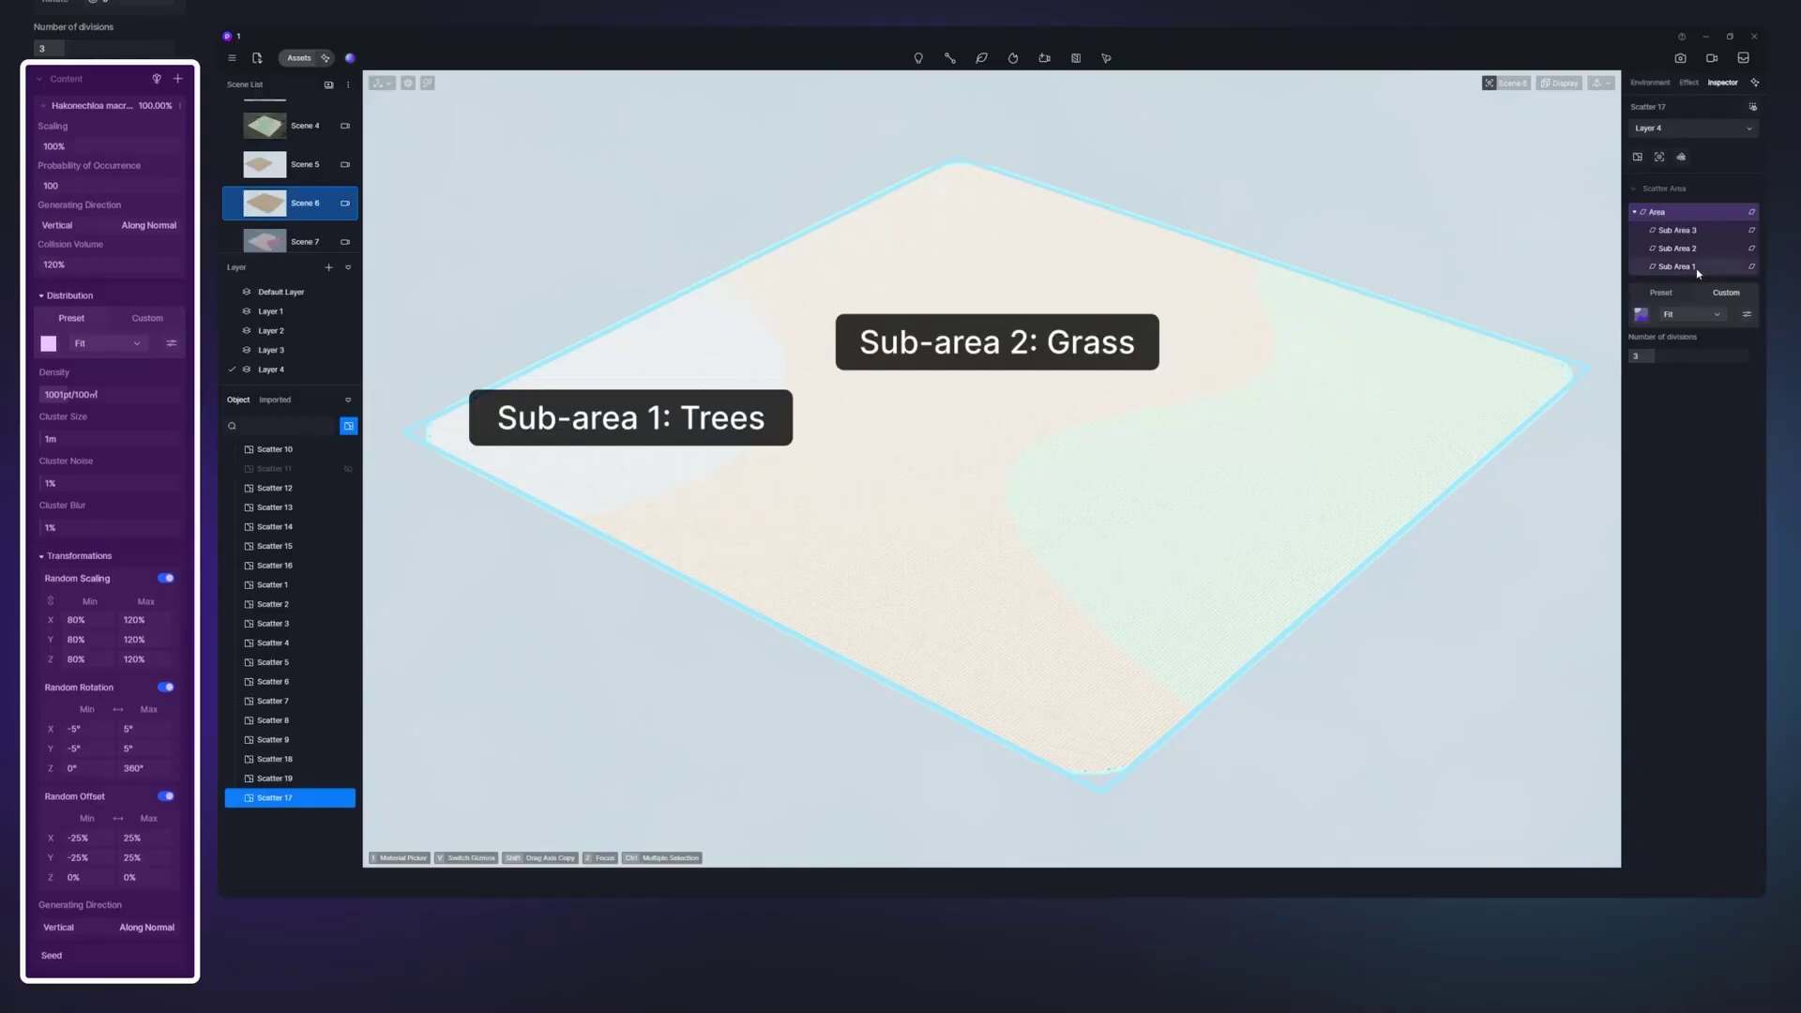
Fill Sub Area 1 of Scatter 17 with trees and Sub Area 2 with Grass04 Cluster
click(1699, 268)
click(1712, 250)
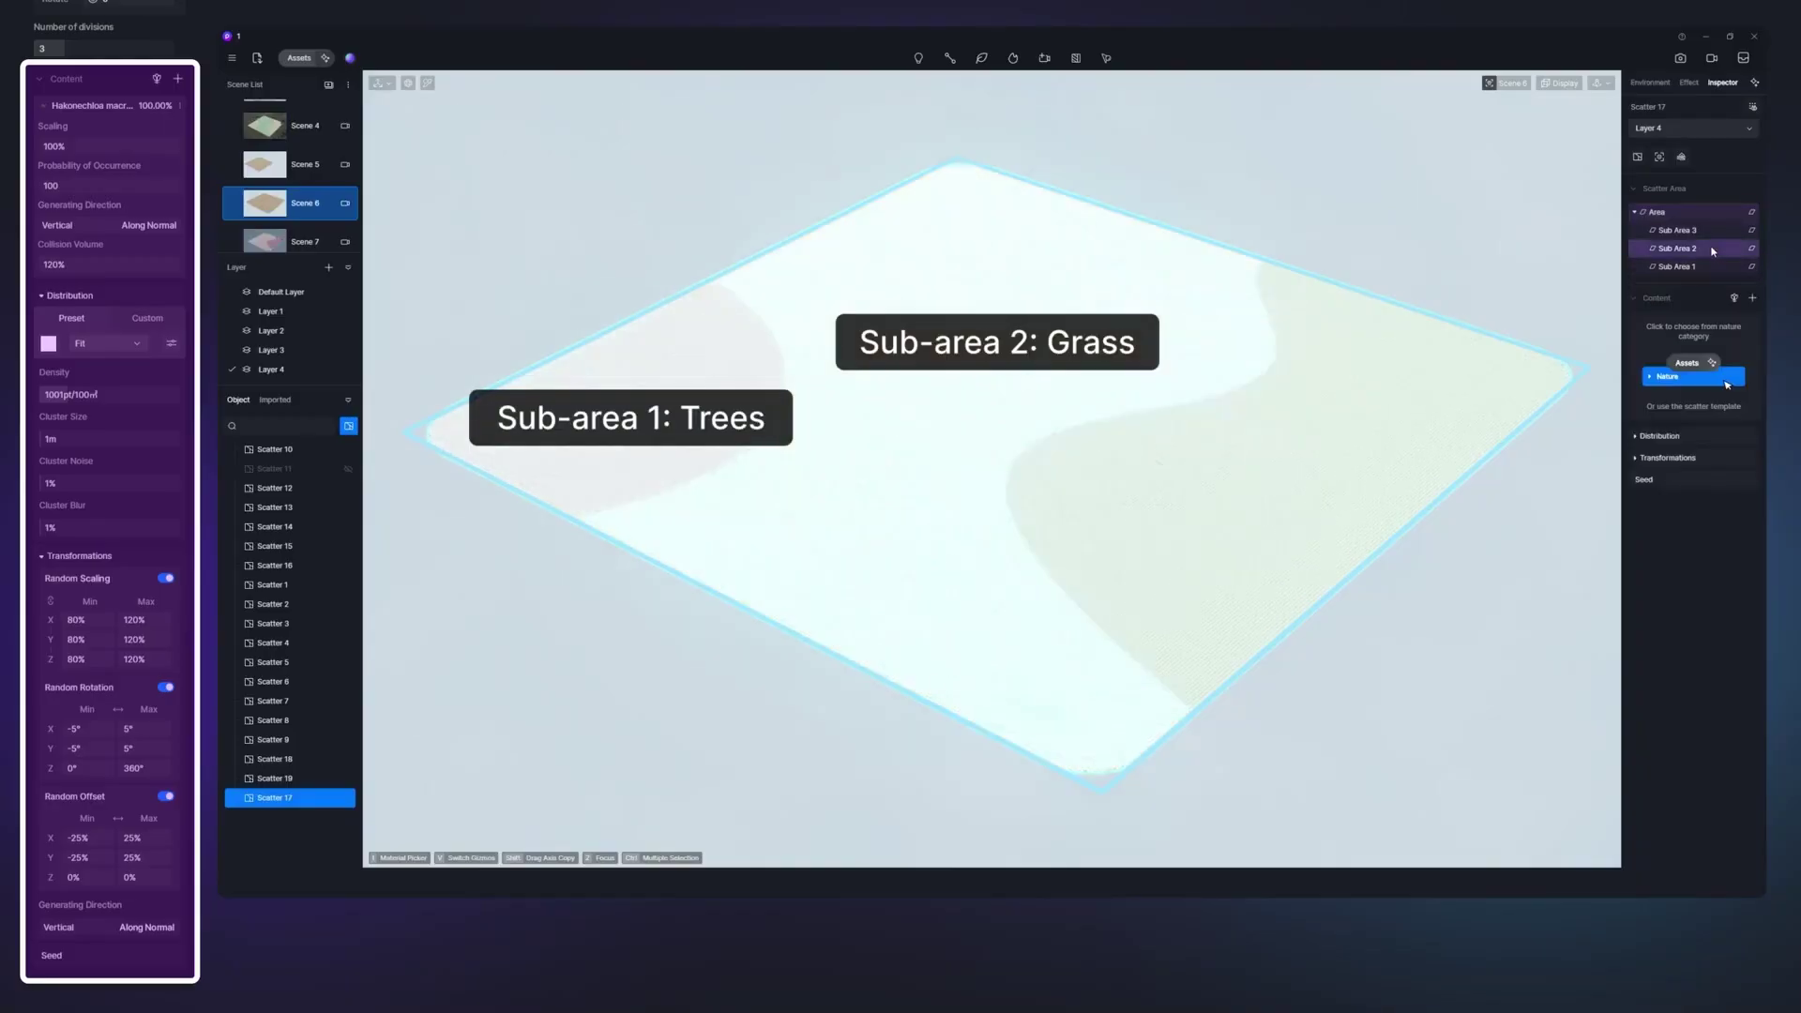
click(1710, 268)
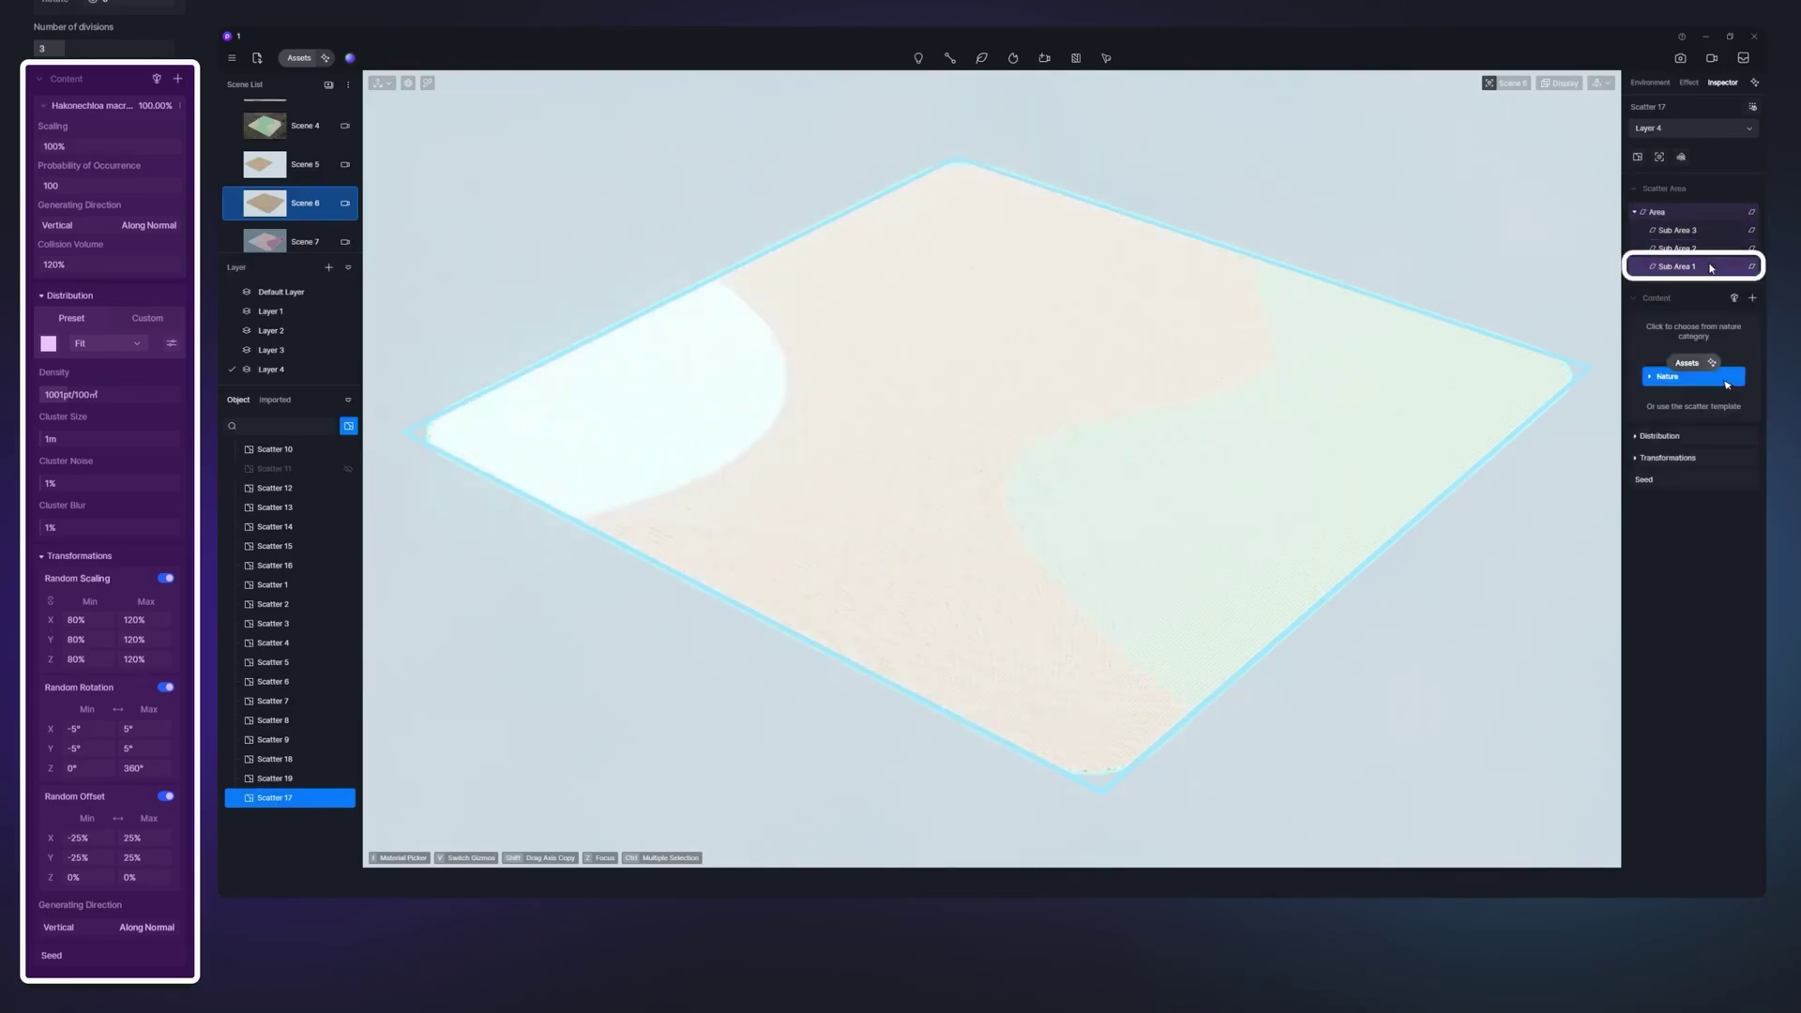
click(1691, 364)
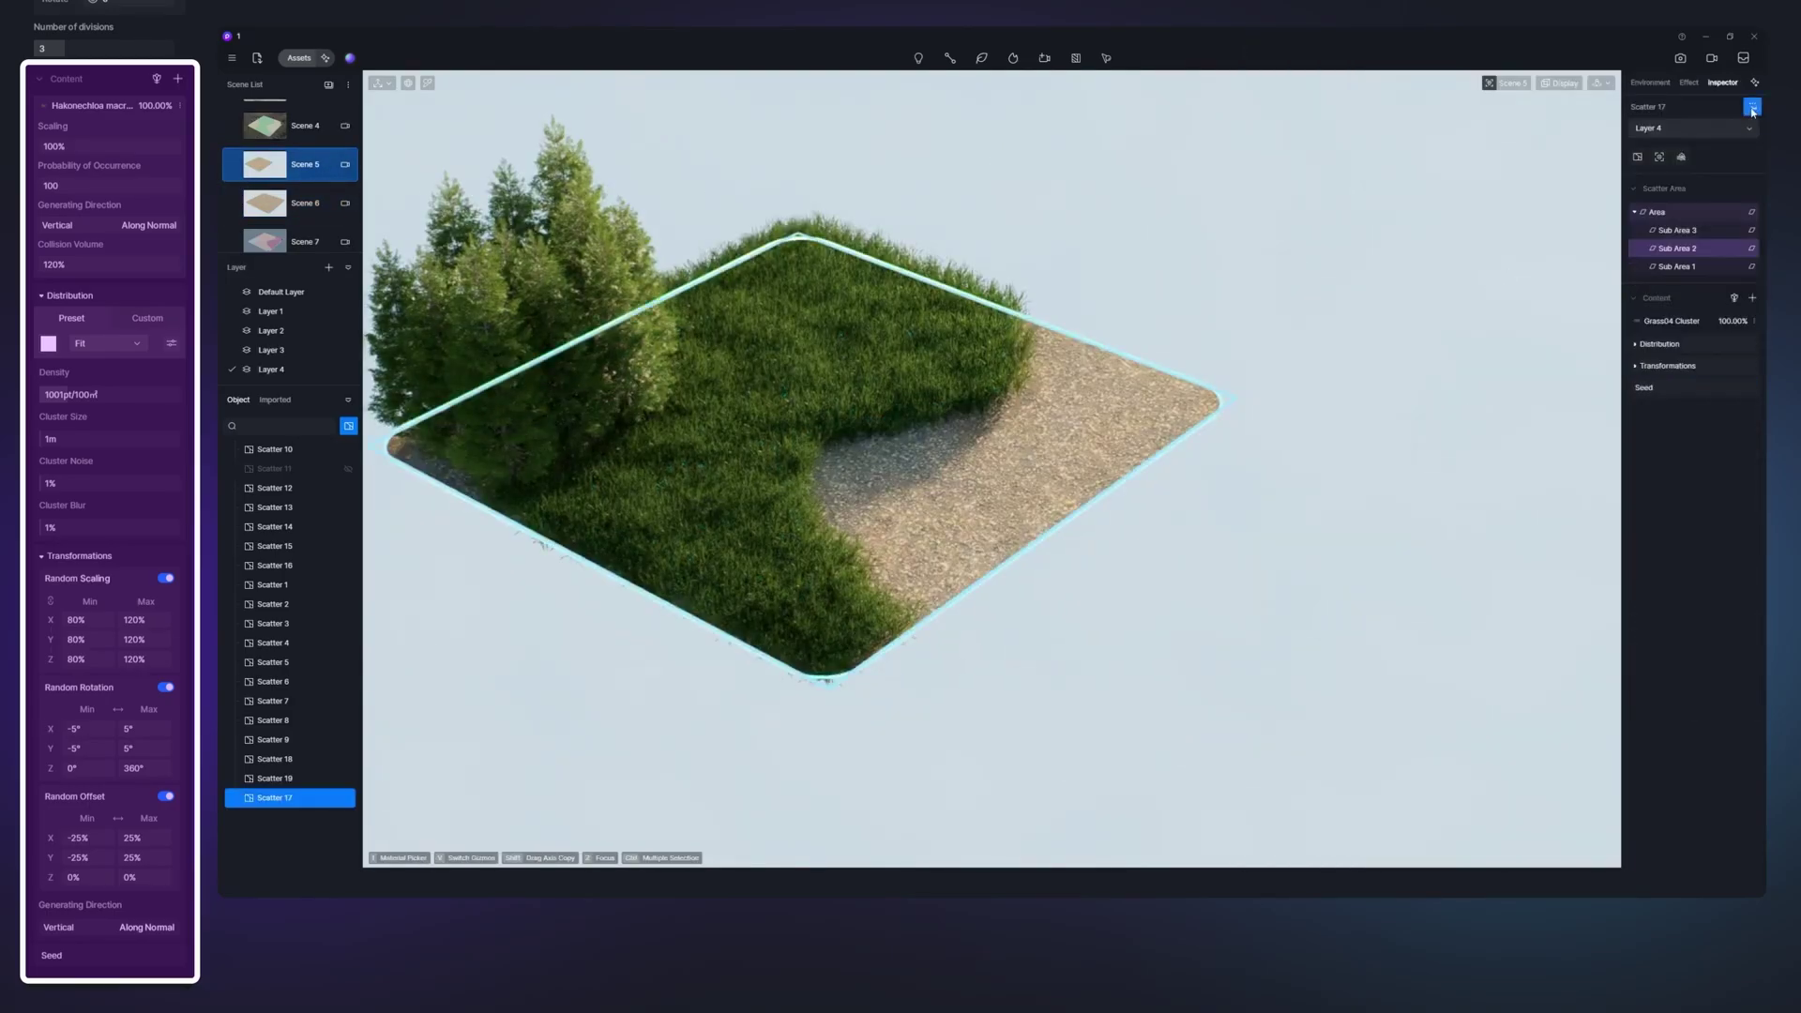
click(1494, 287)
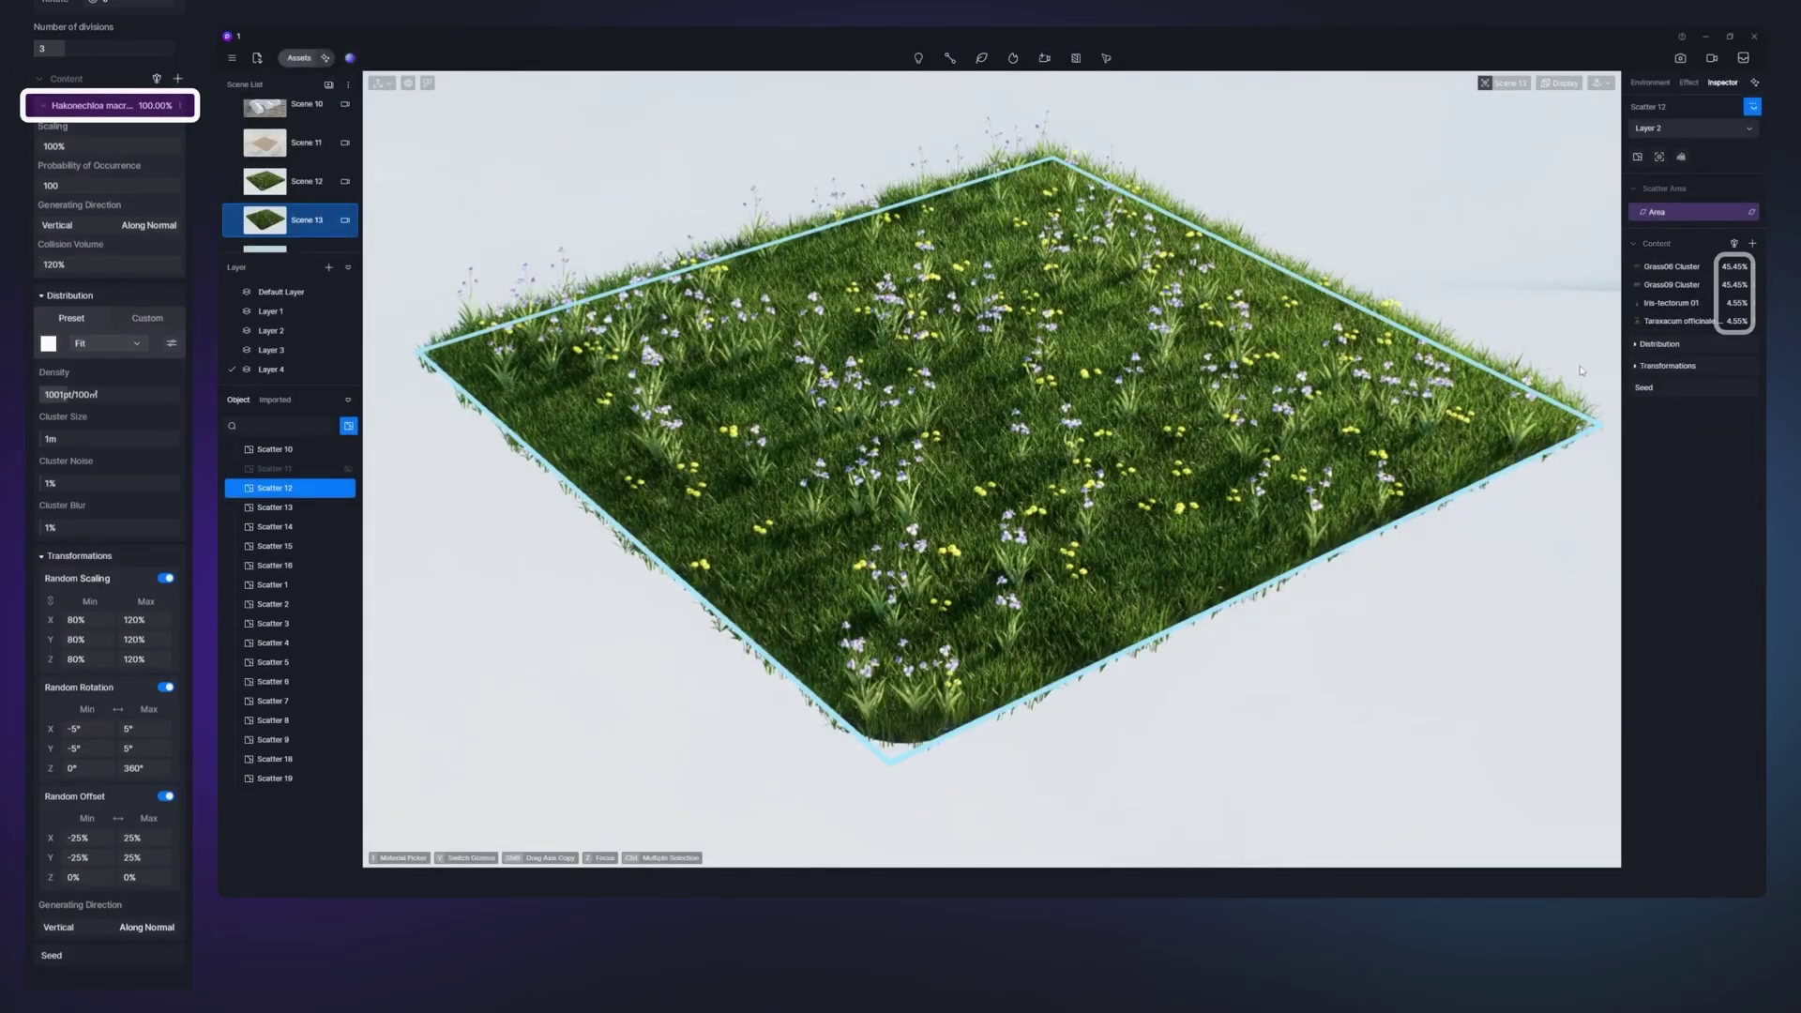
Replace the Taraxacum officinale flowers in Scatter 12 with Tulipa
click(1715, 322)
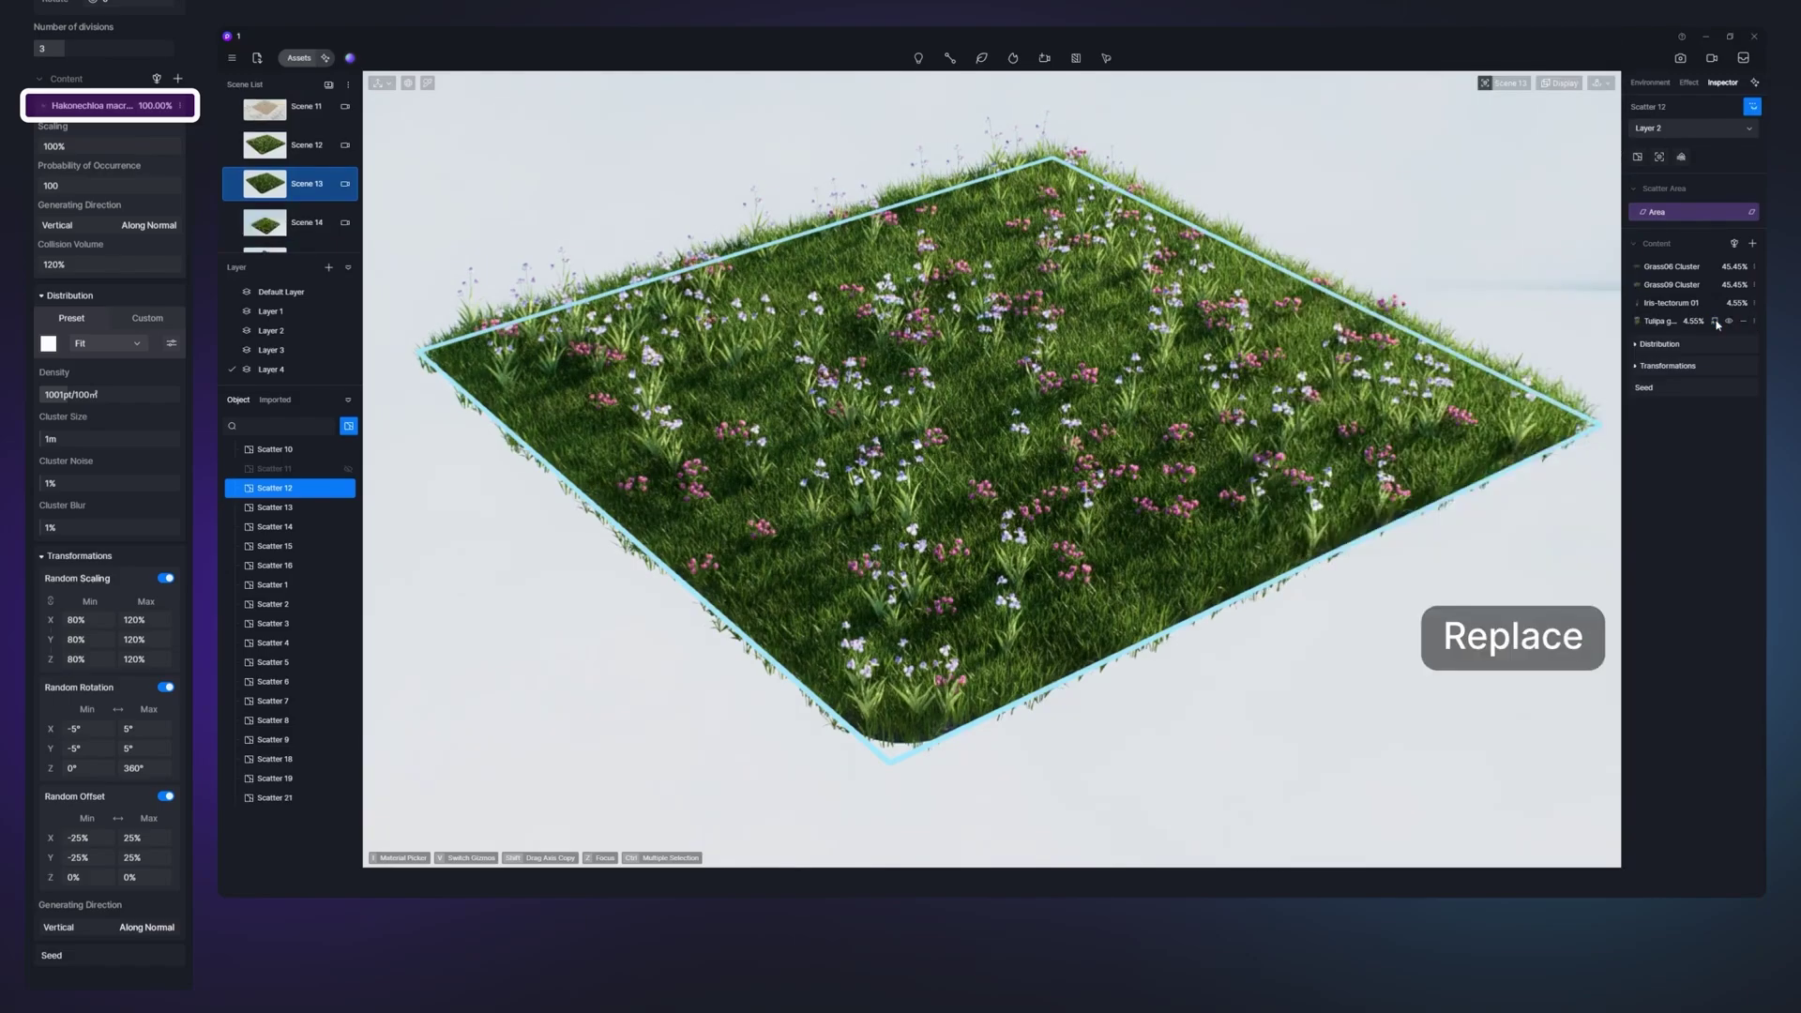
Hide the Tulipa flowers in Scatter 12, and then remove them from the scatter's content
click(1729, 322)
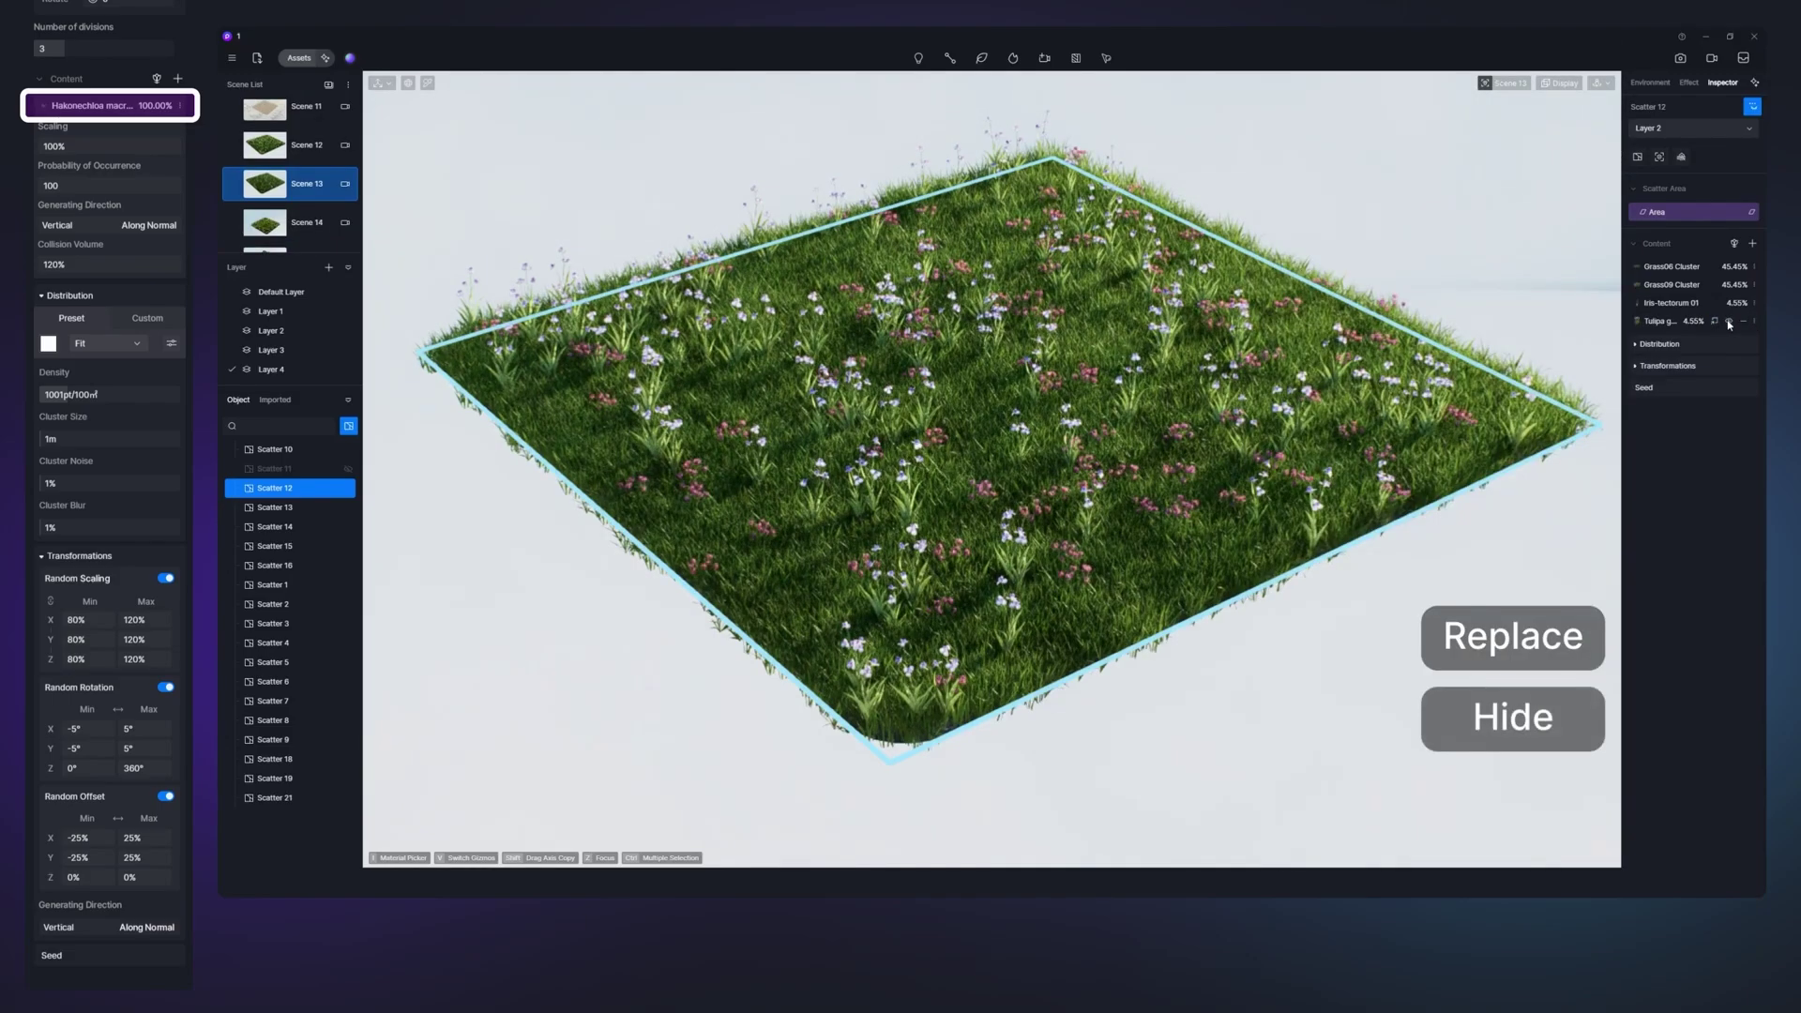
click(1743, 321)
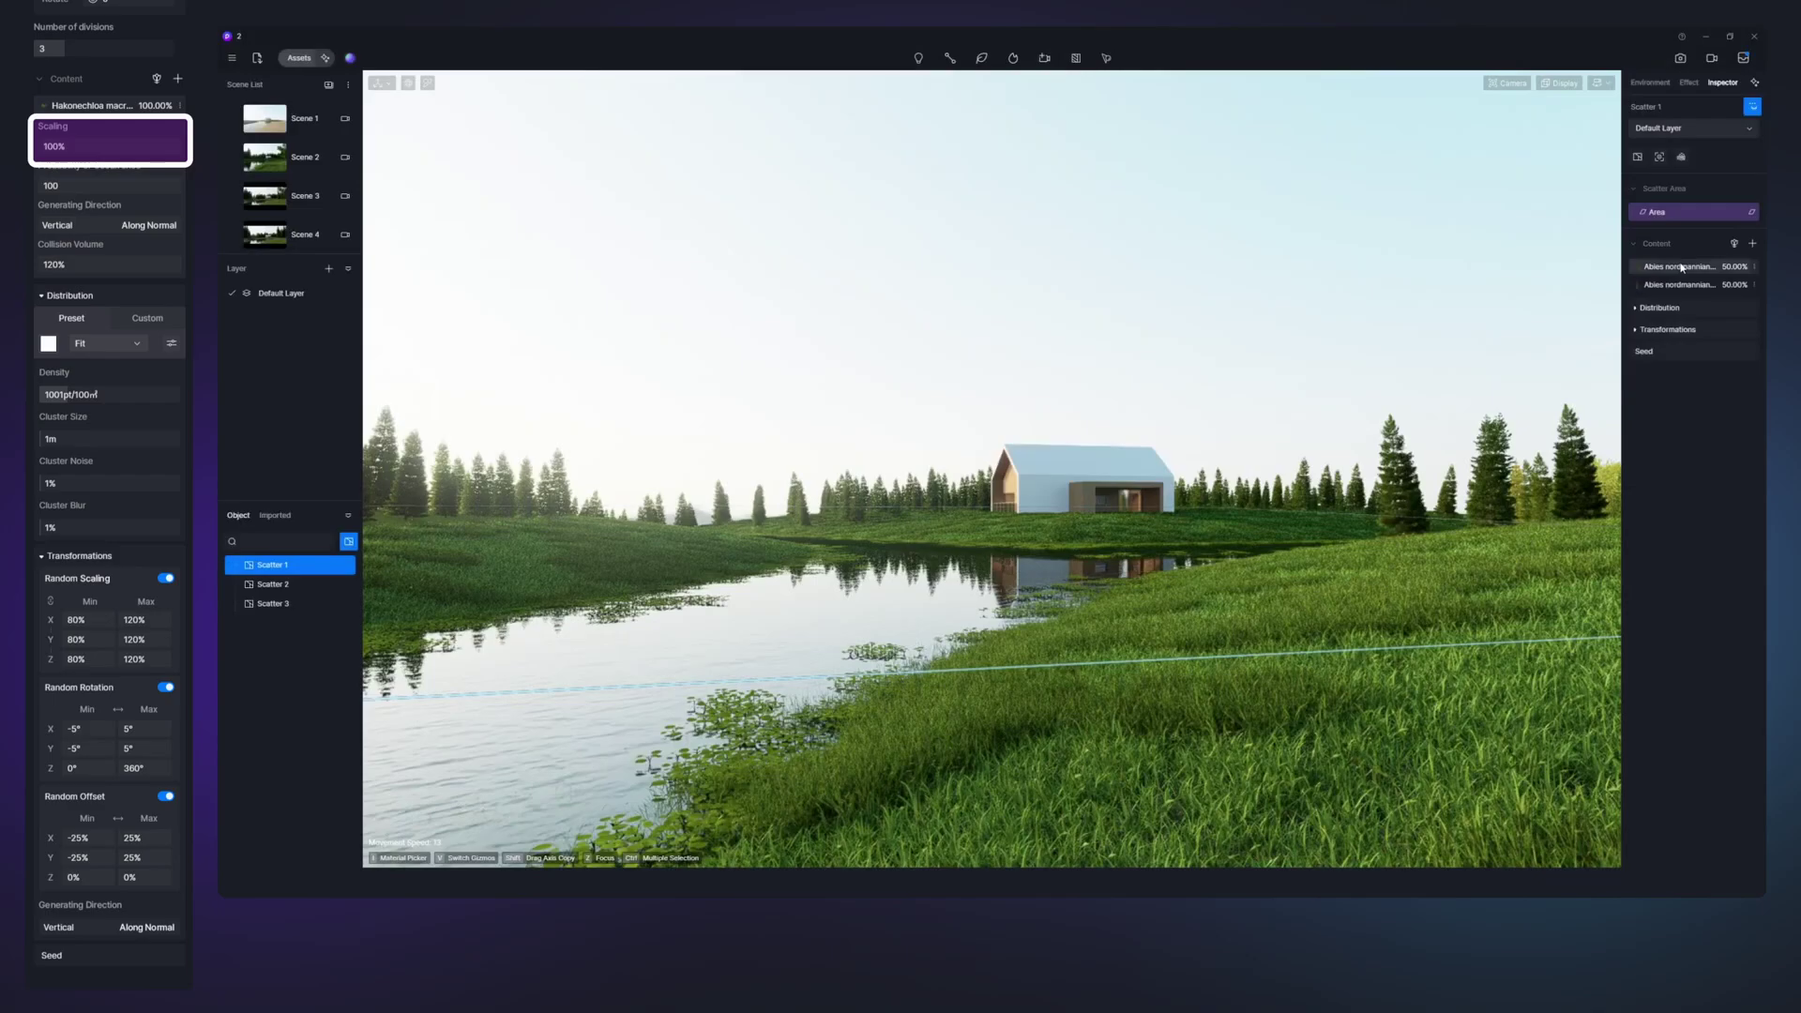
Enlarge both Abies nordmanniana trees in Scatter 1 around the lake, setting the first tree's scaling to 100%
click(1678, 266)
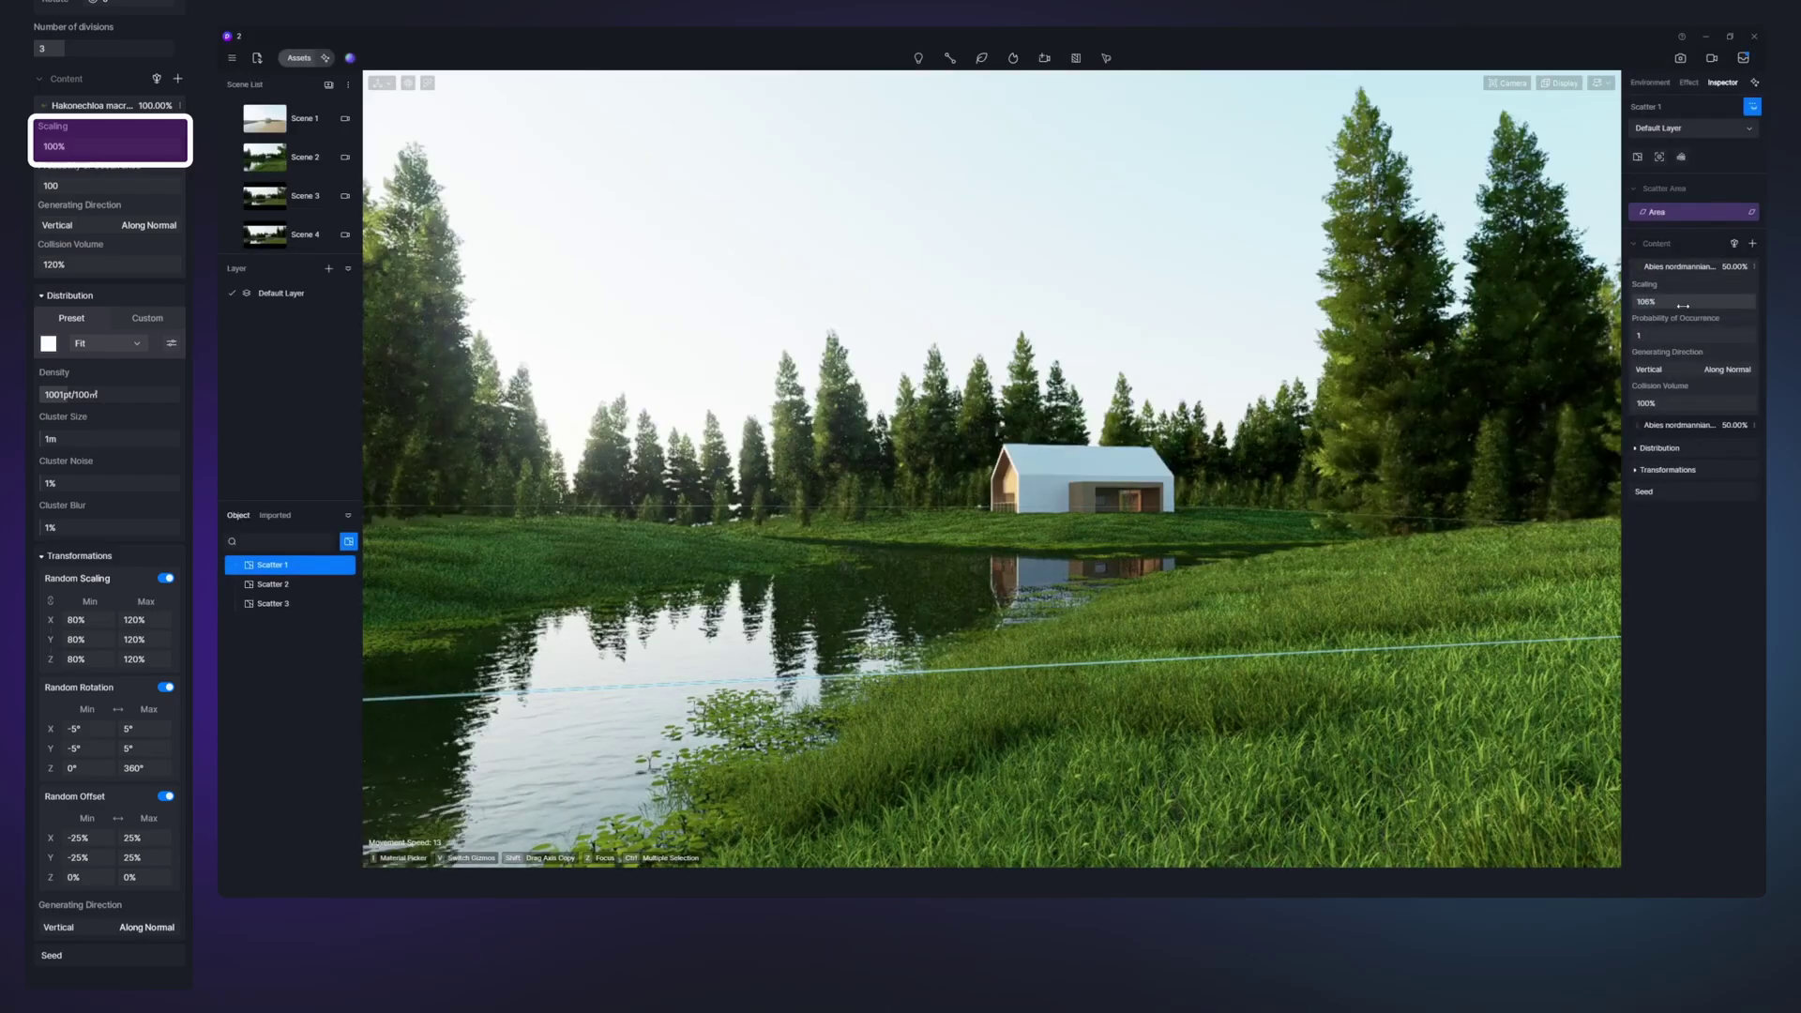
click(1678, 267)
click(1678, 284)
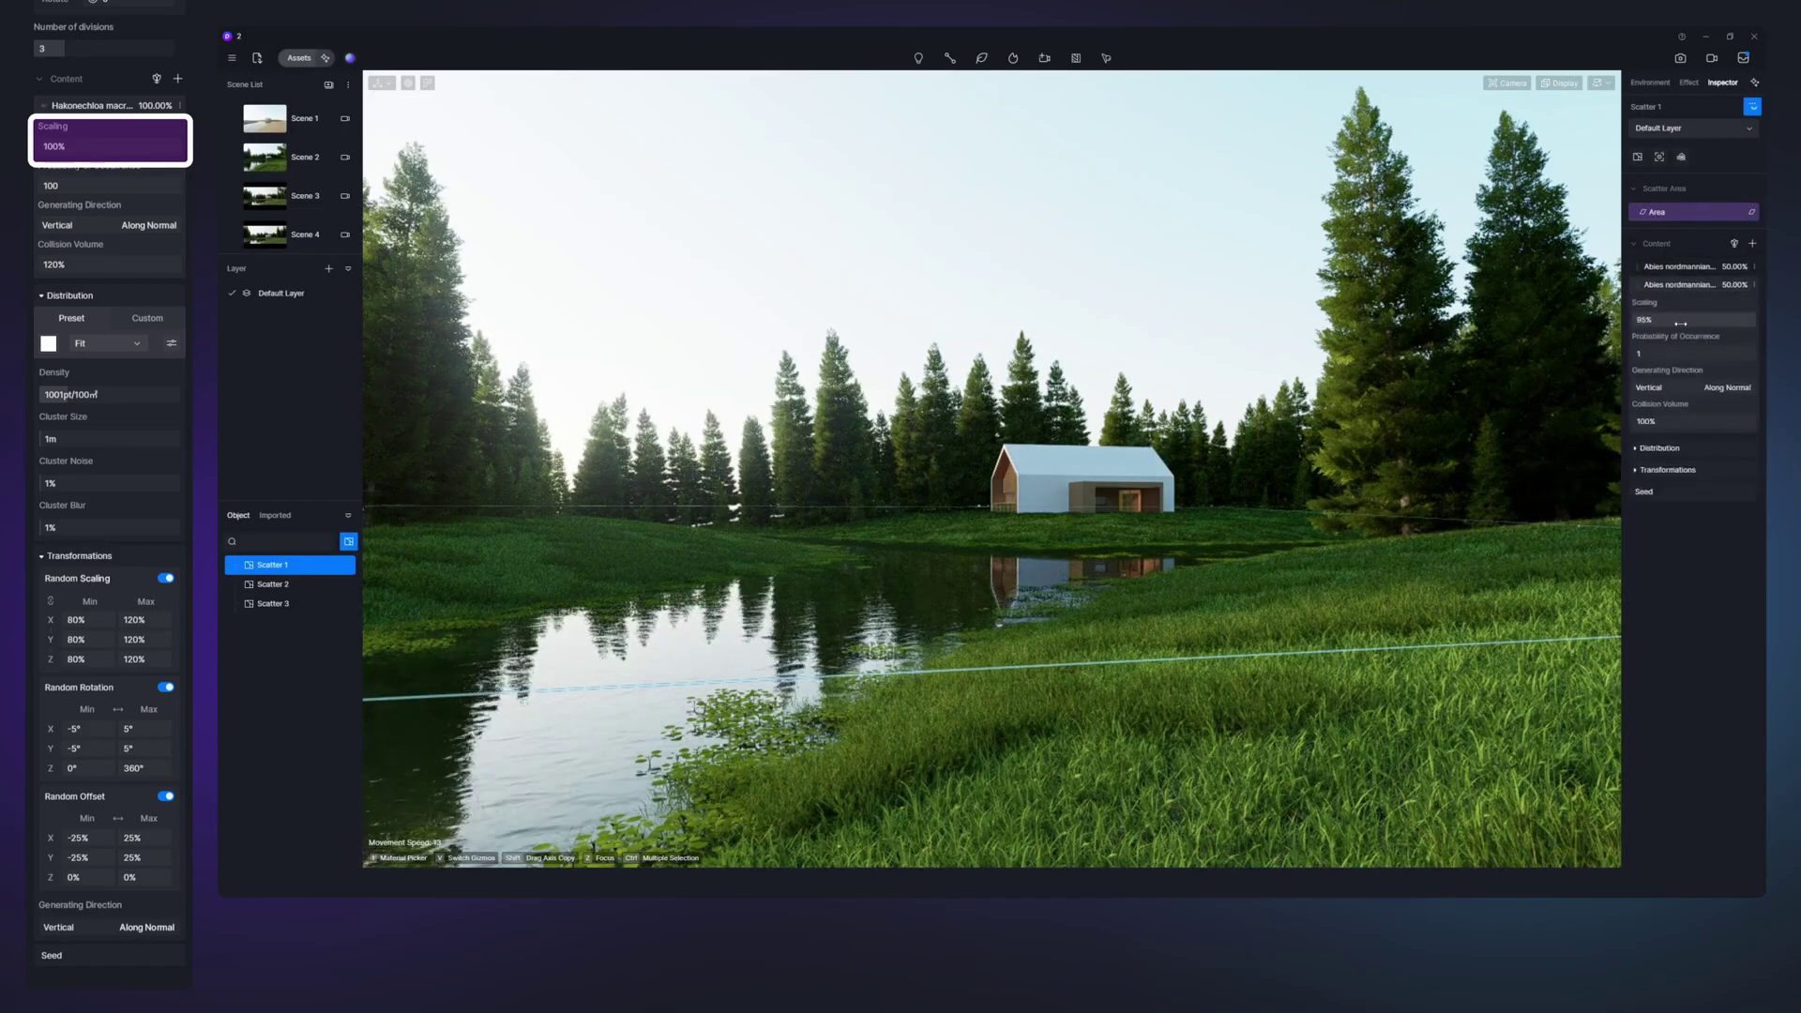
drag(1646, 319, 1690, 323)
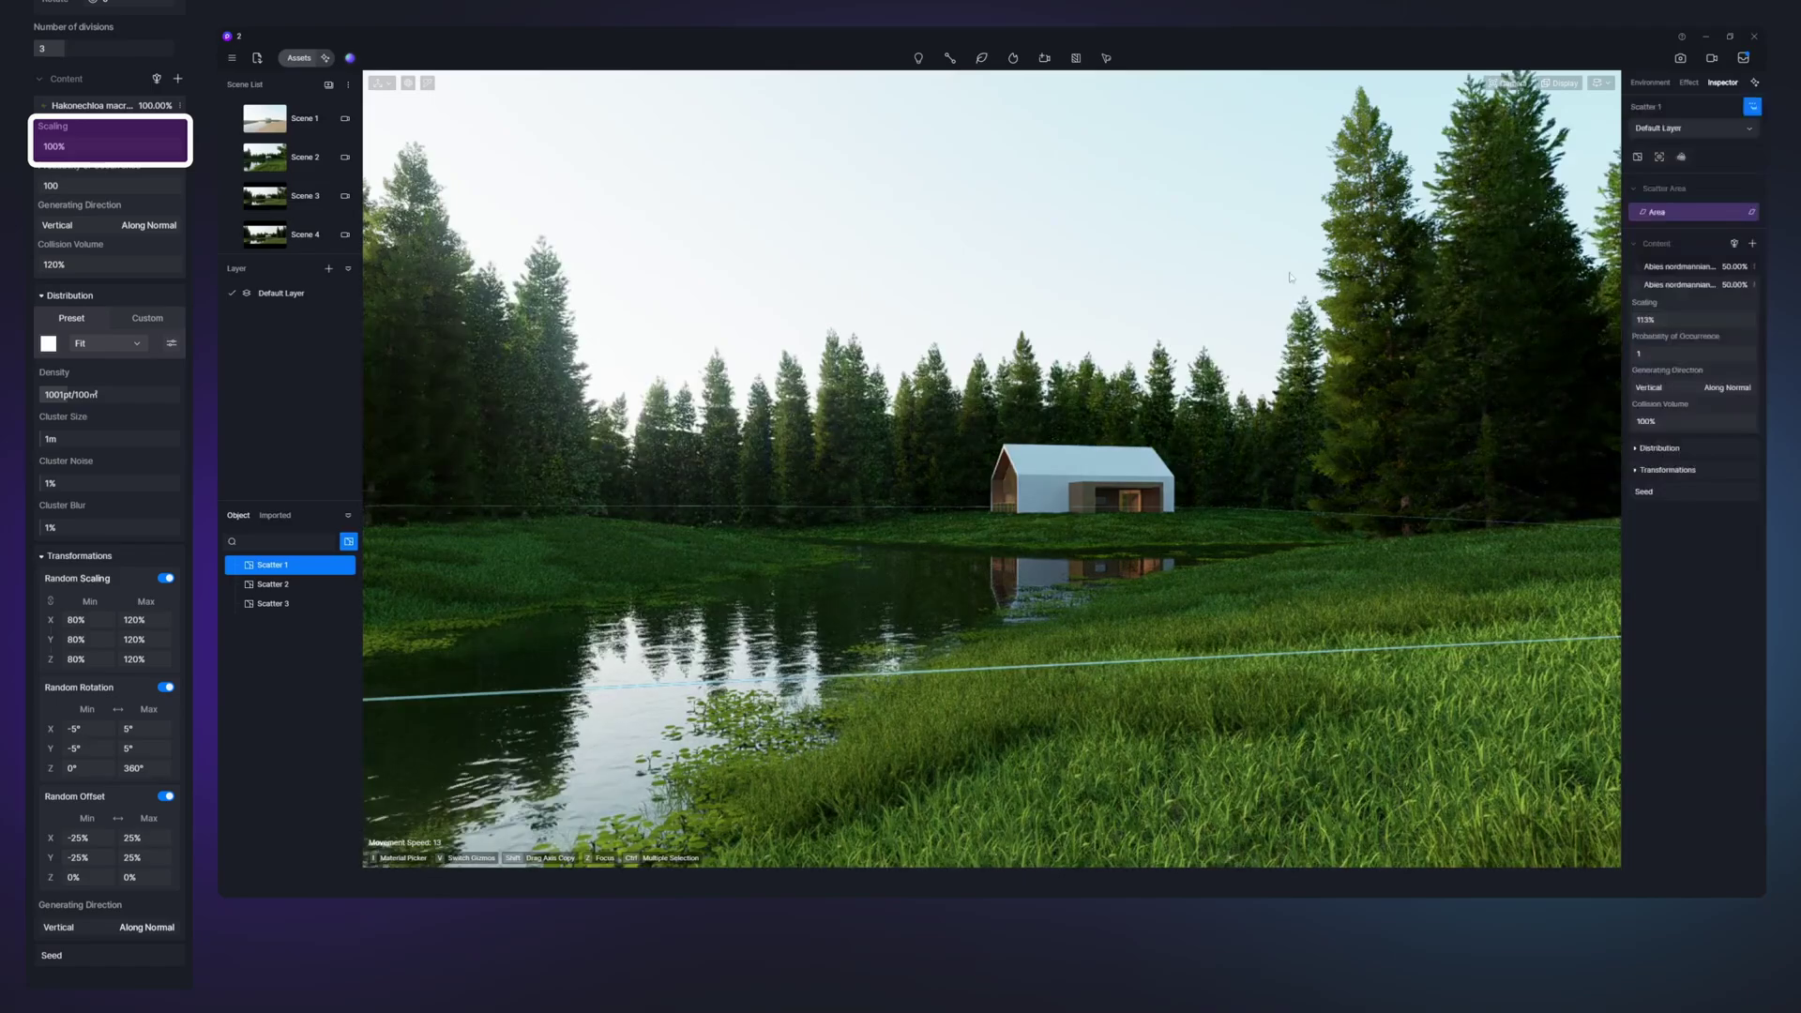
click(1678, 284)
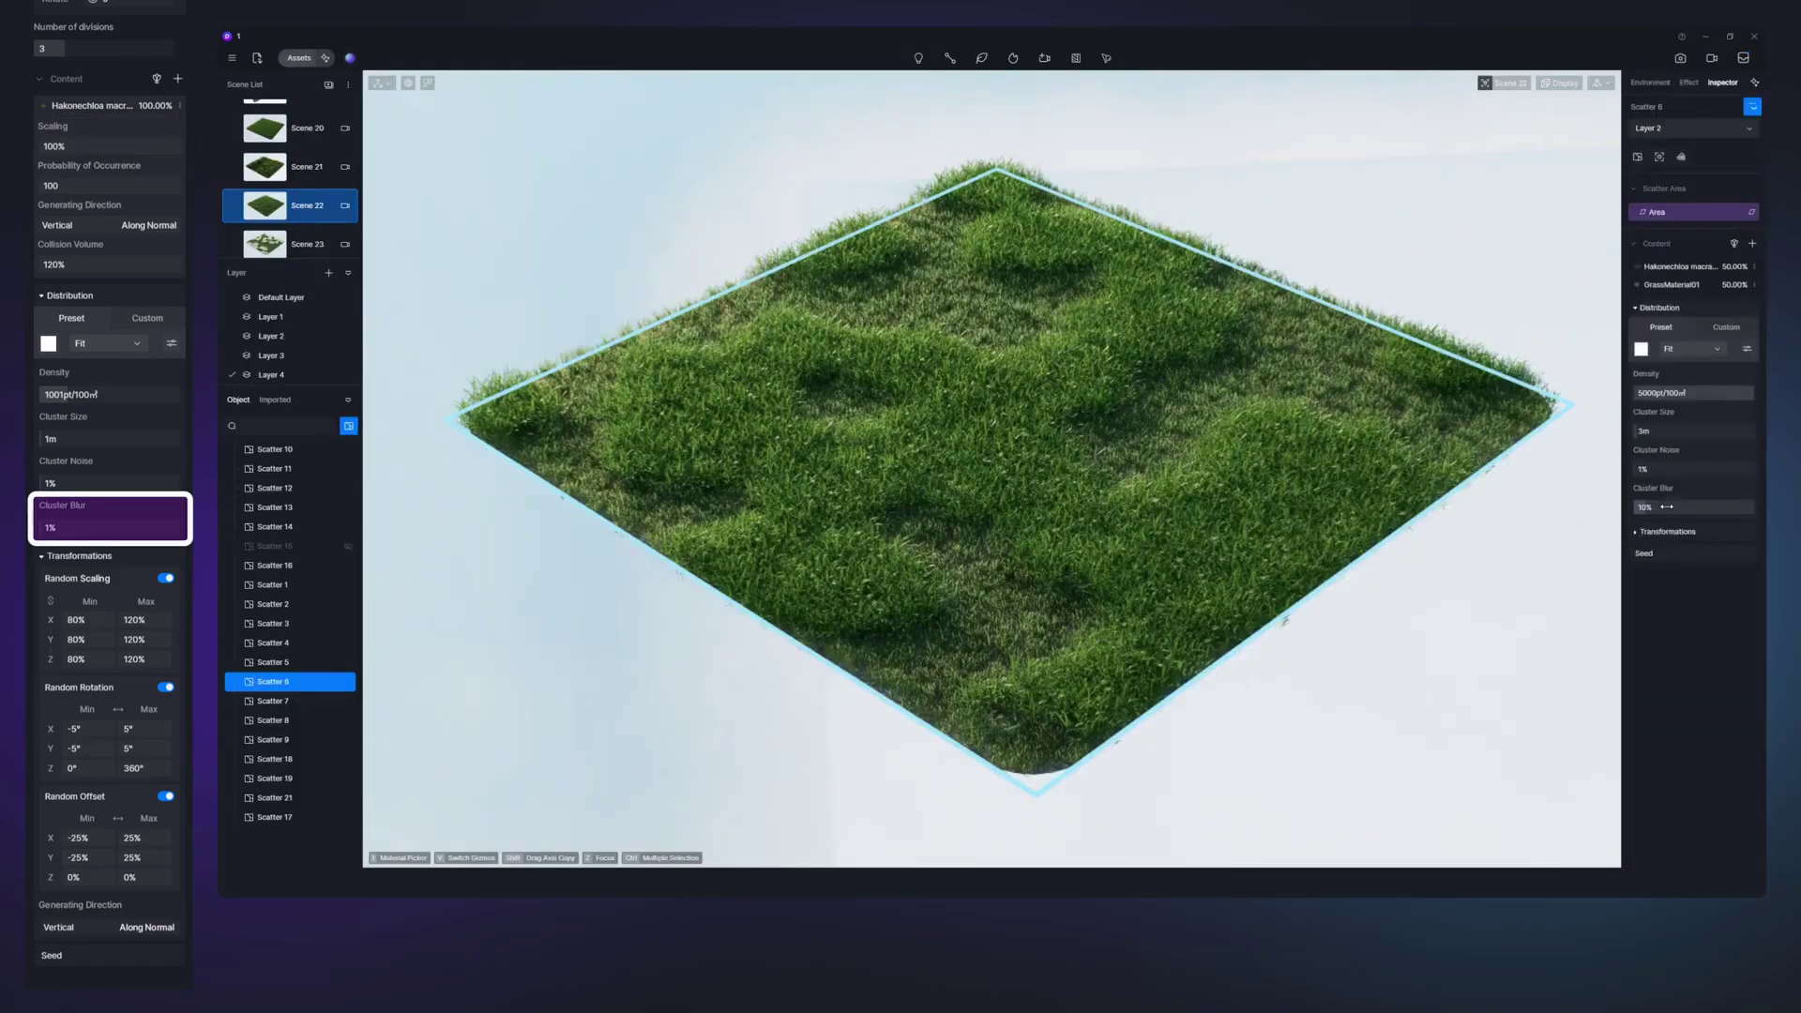
Set the Cluster Blur of the two grasses in Scatter 6 to 20%, and then to 30%
text(20)
key(Return)
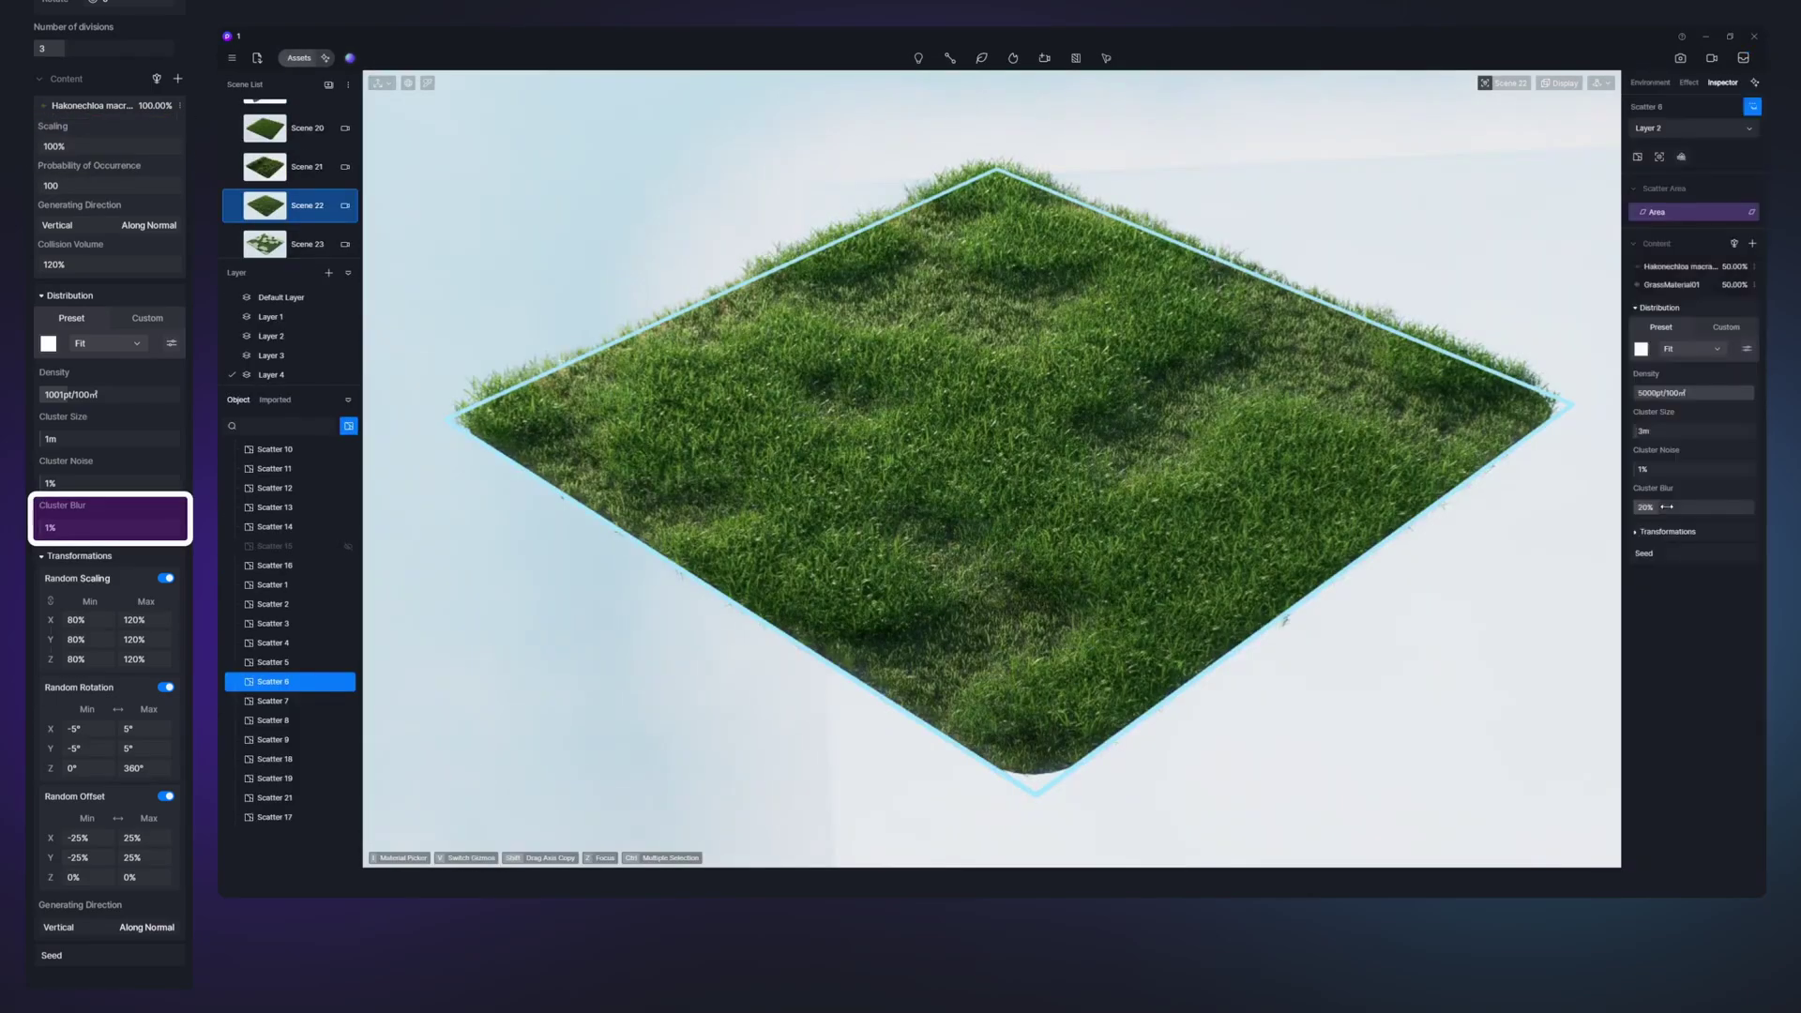
text(30)
key(Return)
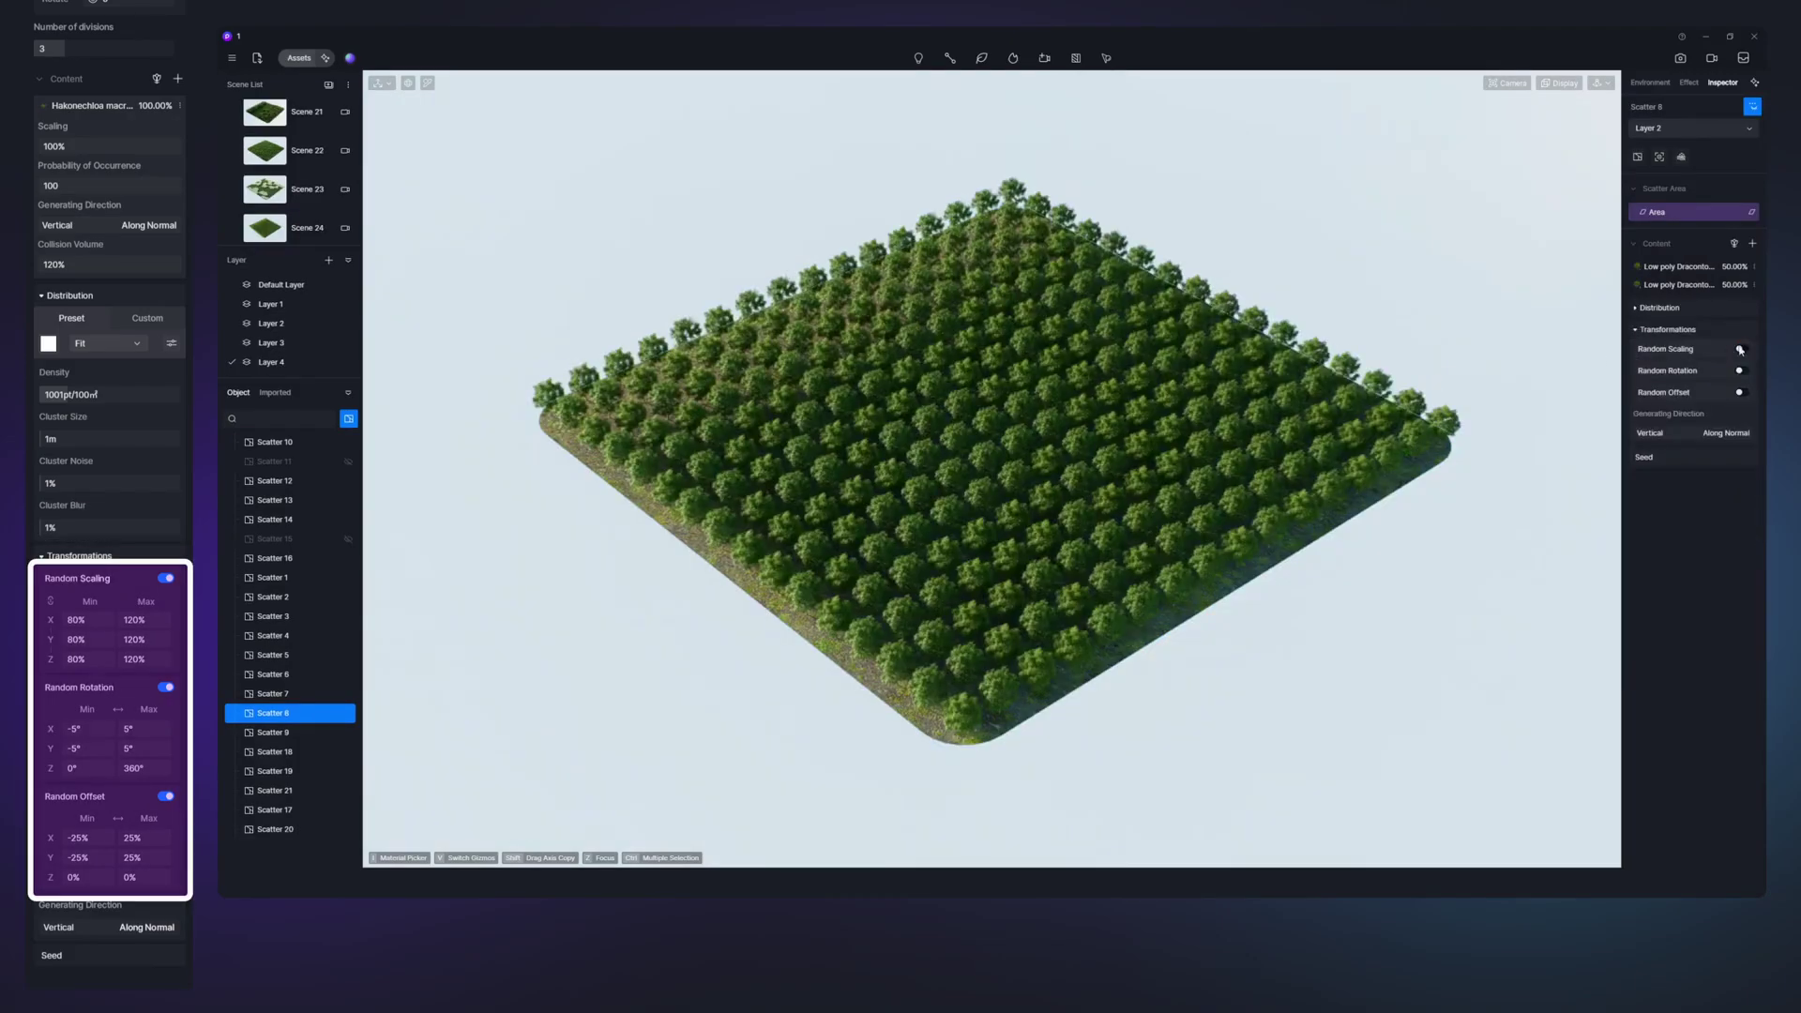
Enable random scaling for the Low poly Dracontomelon tree scatter, and vary the seed of the lakeside Scatter 1
click(1740, 350)
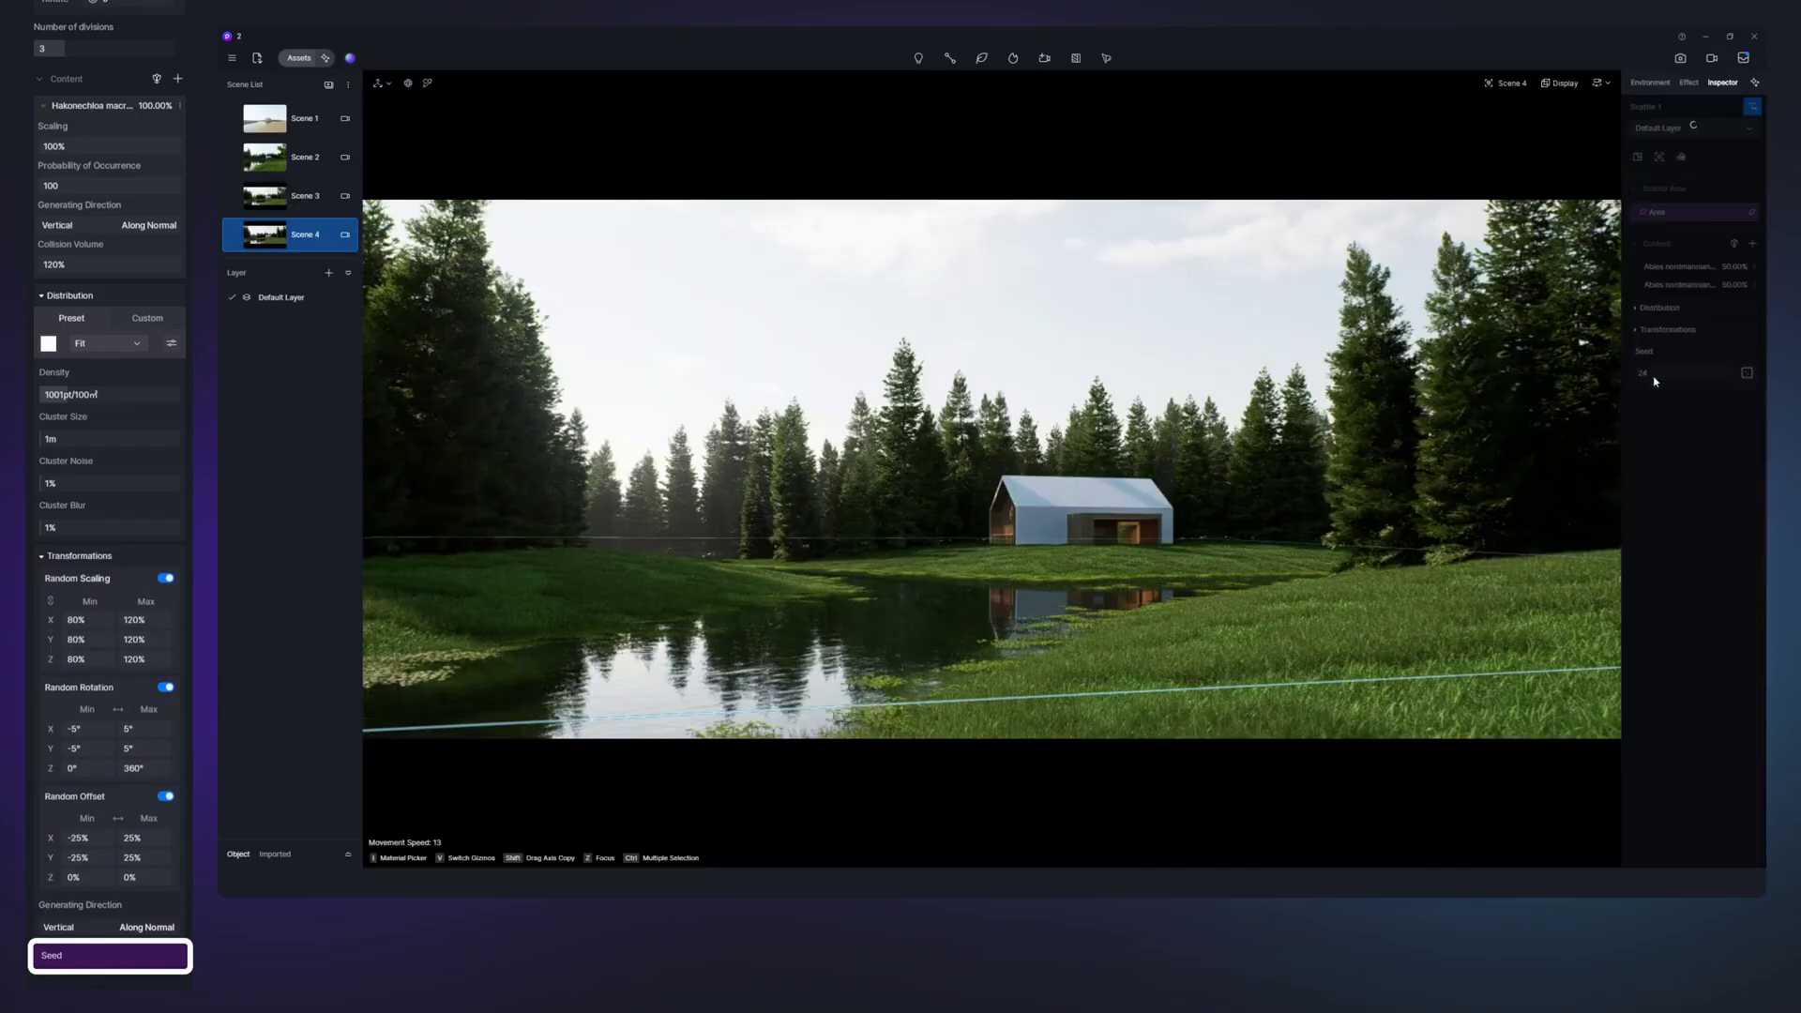
drag(1668, 378, 1689, 385)
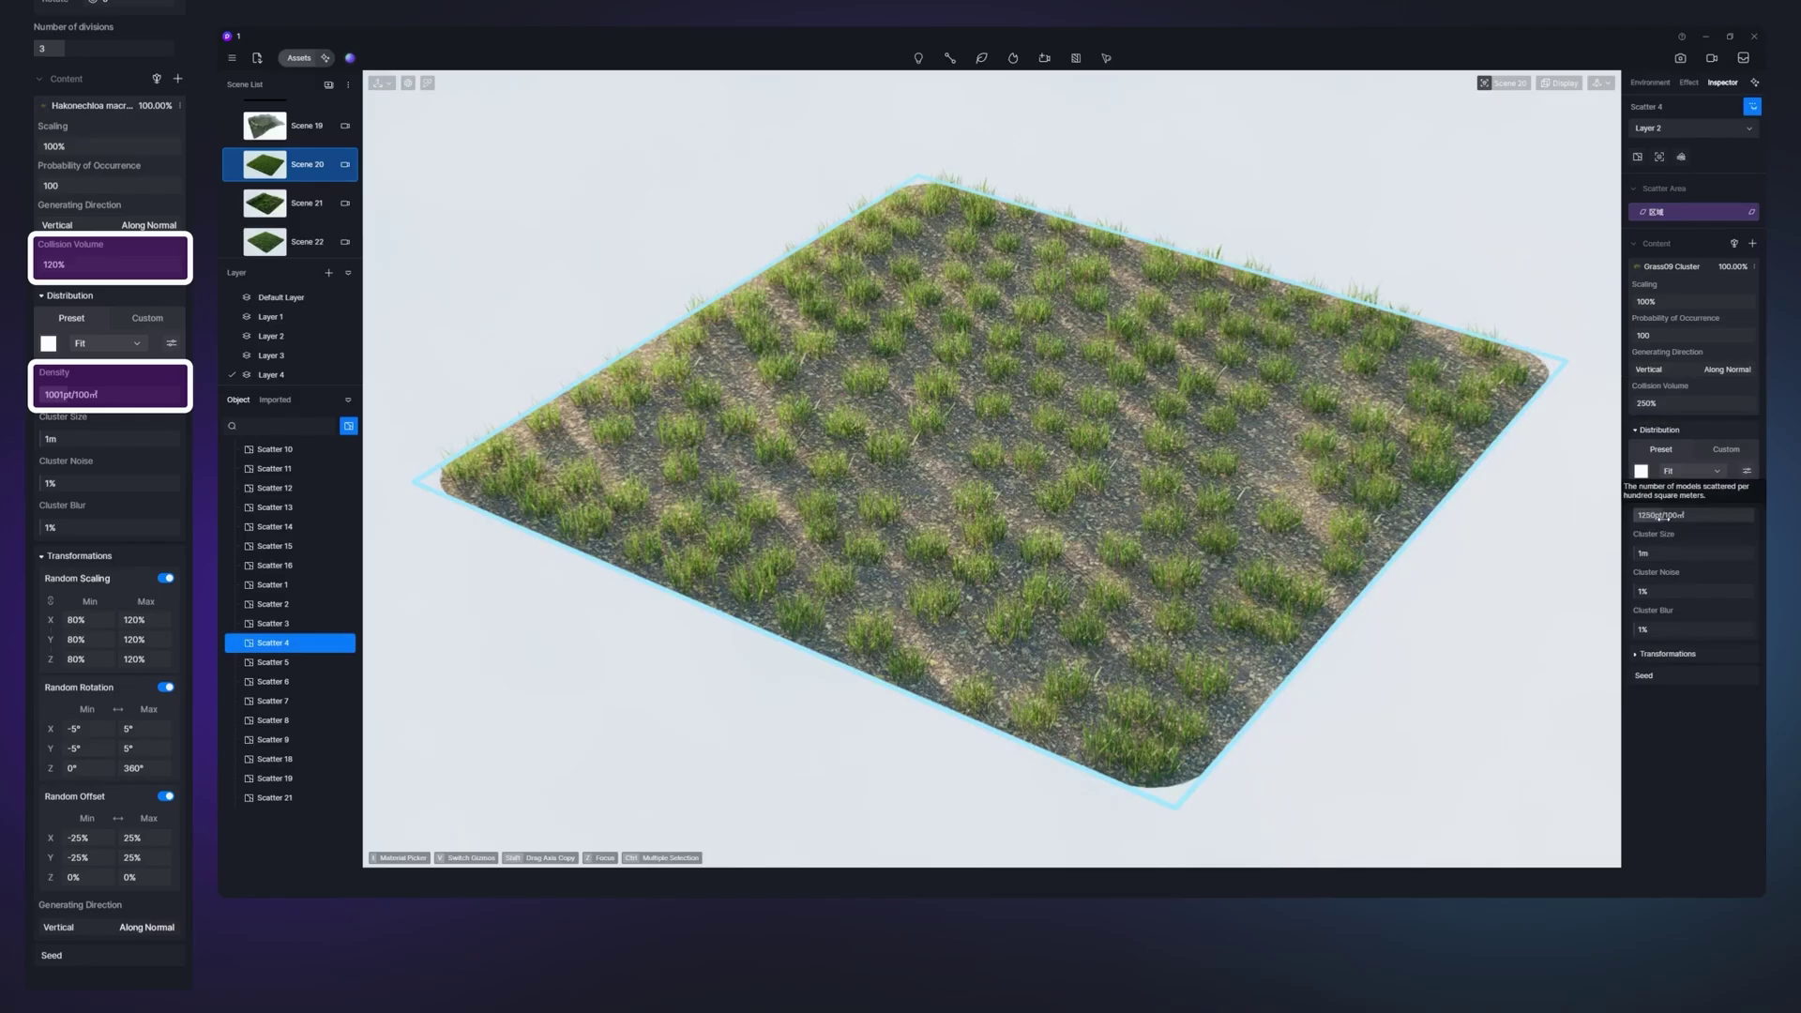
Increase the density of the Grass09 Cluster in Scatter 4 and set its collision volume to 100%
drag(1675, 517, 1693, 518)
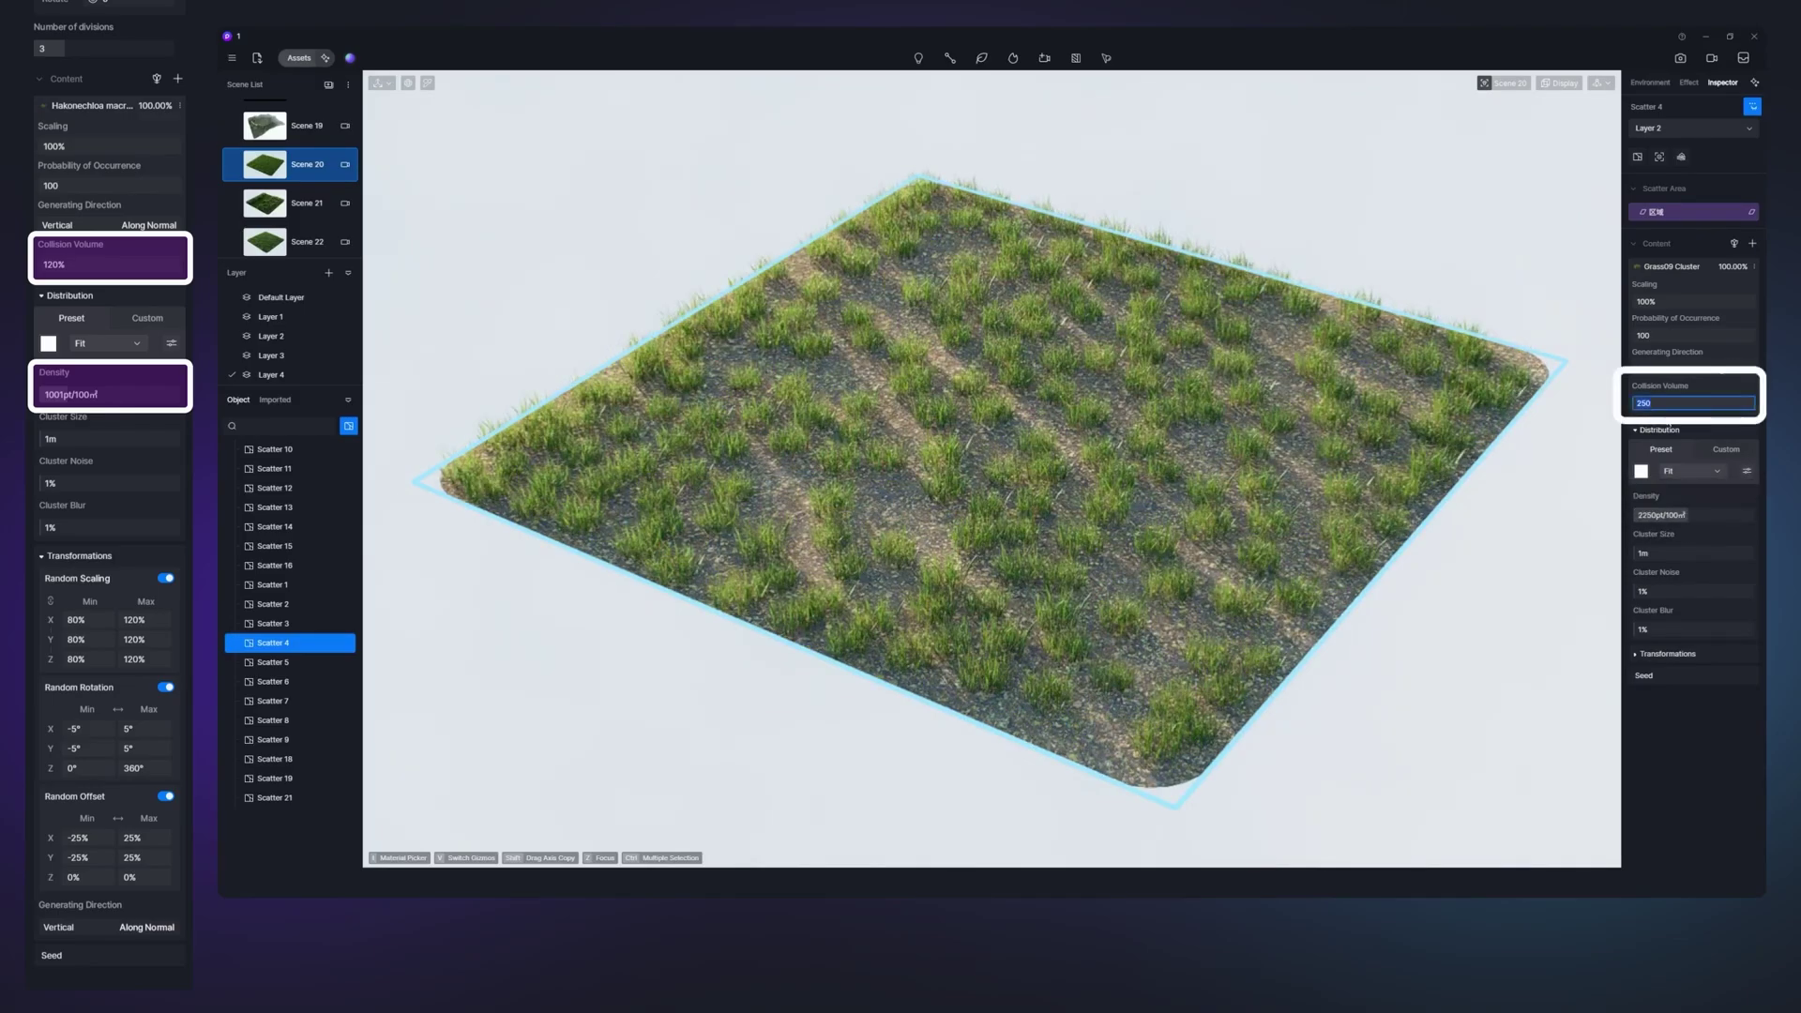
text(100)
key(Return)
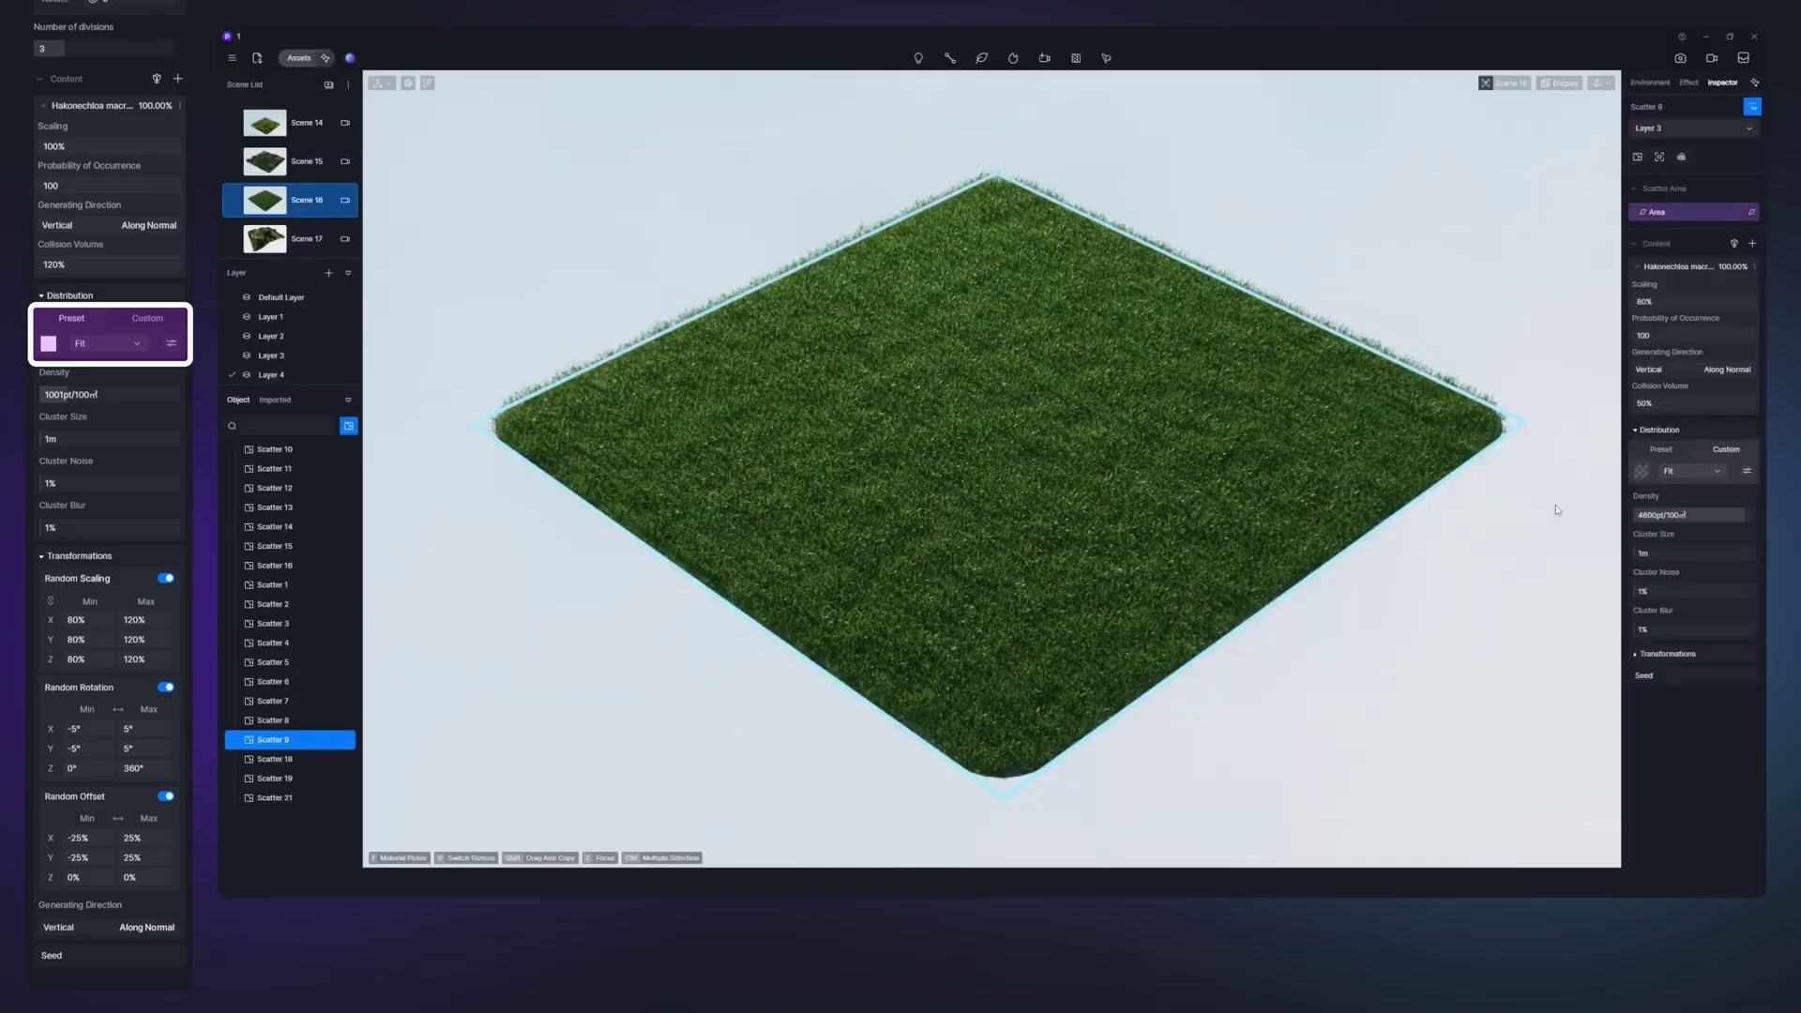
Load black-and-white mask images as the custom distribution of the Hakonechloa grass in Scatter 9
click(1641, 471)
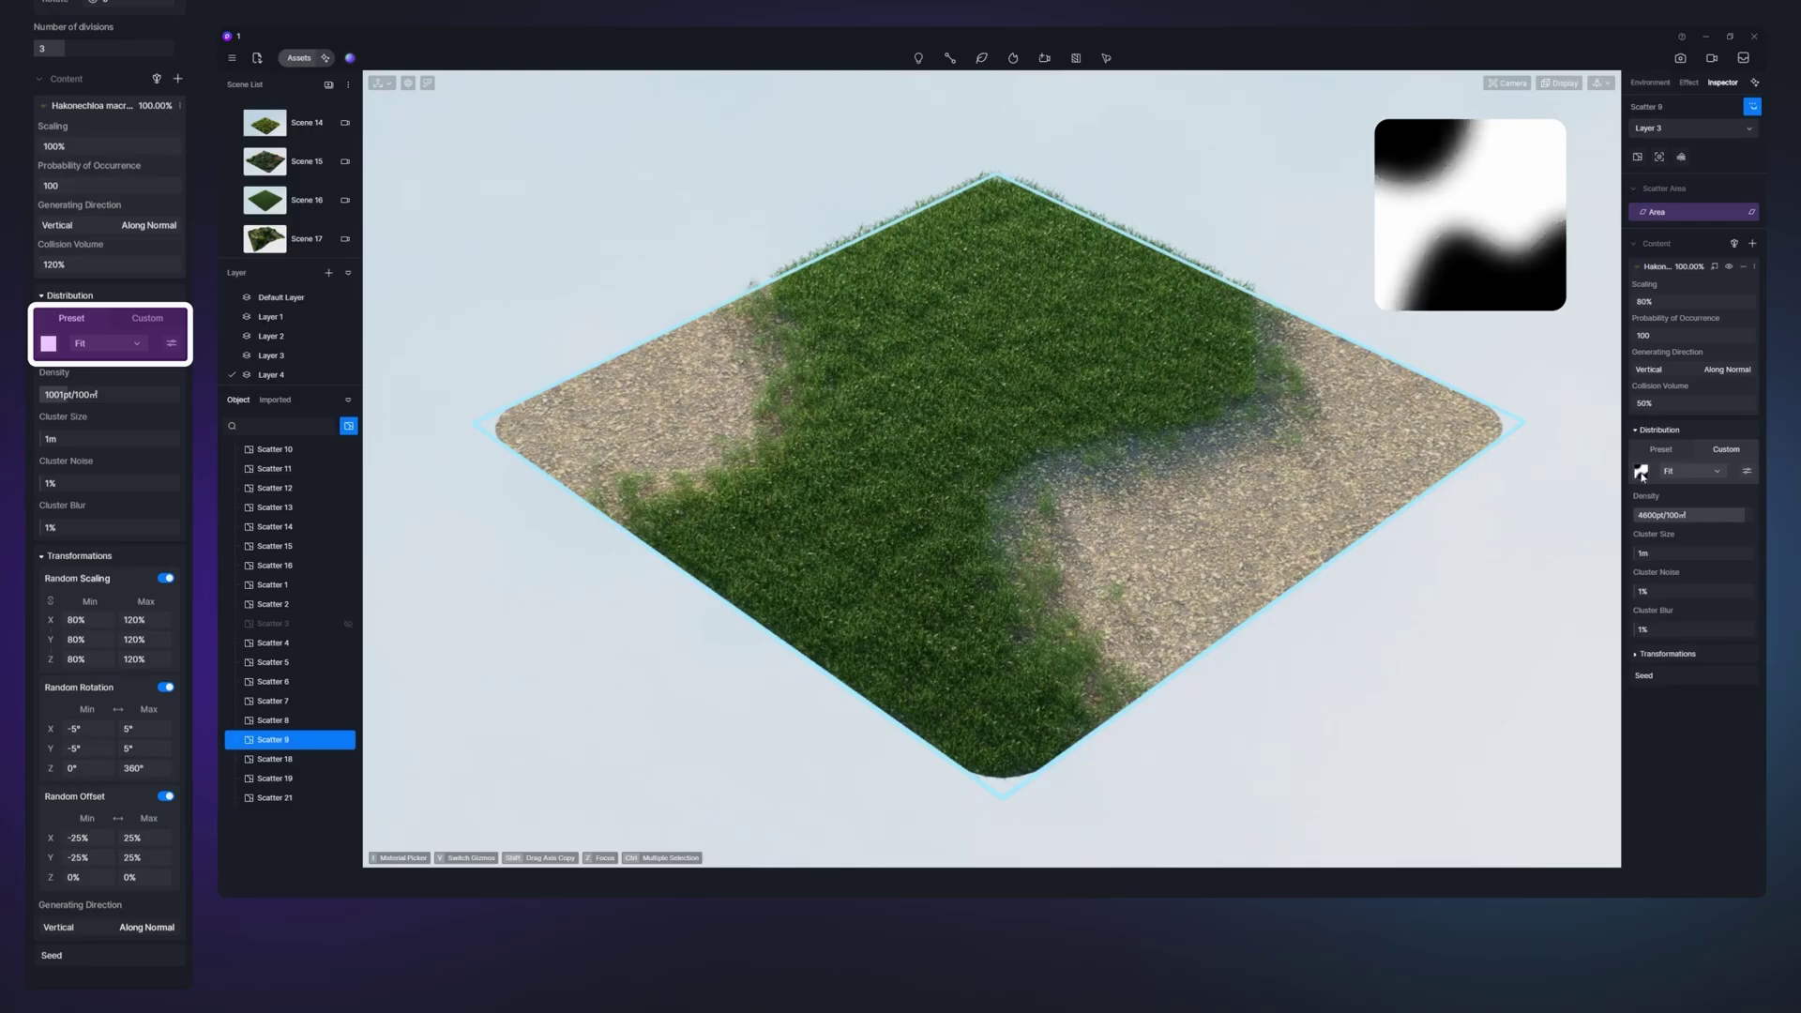
click(1641, 472)
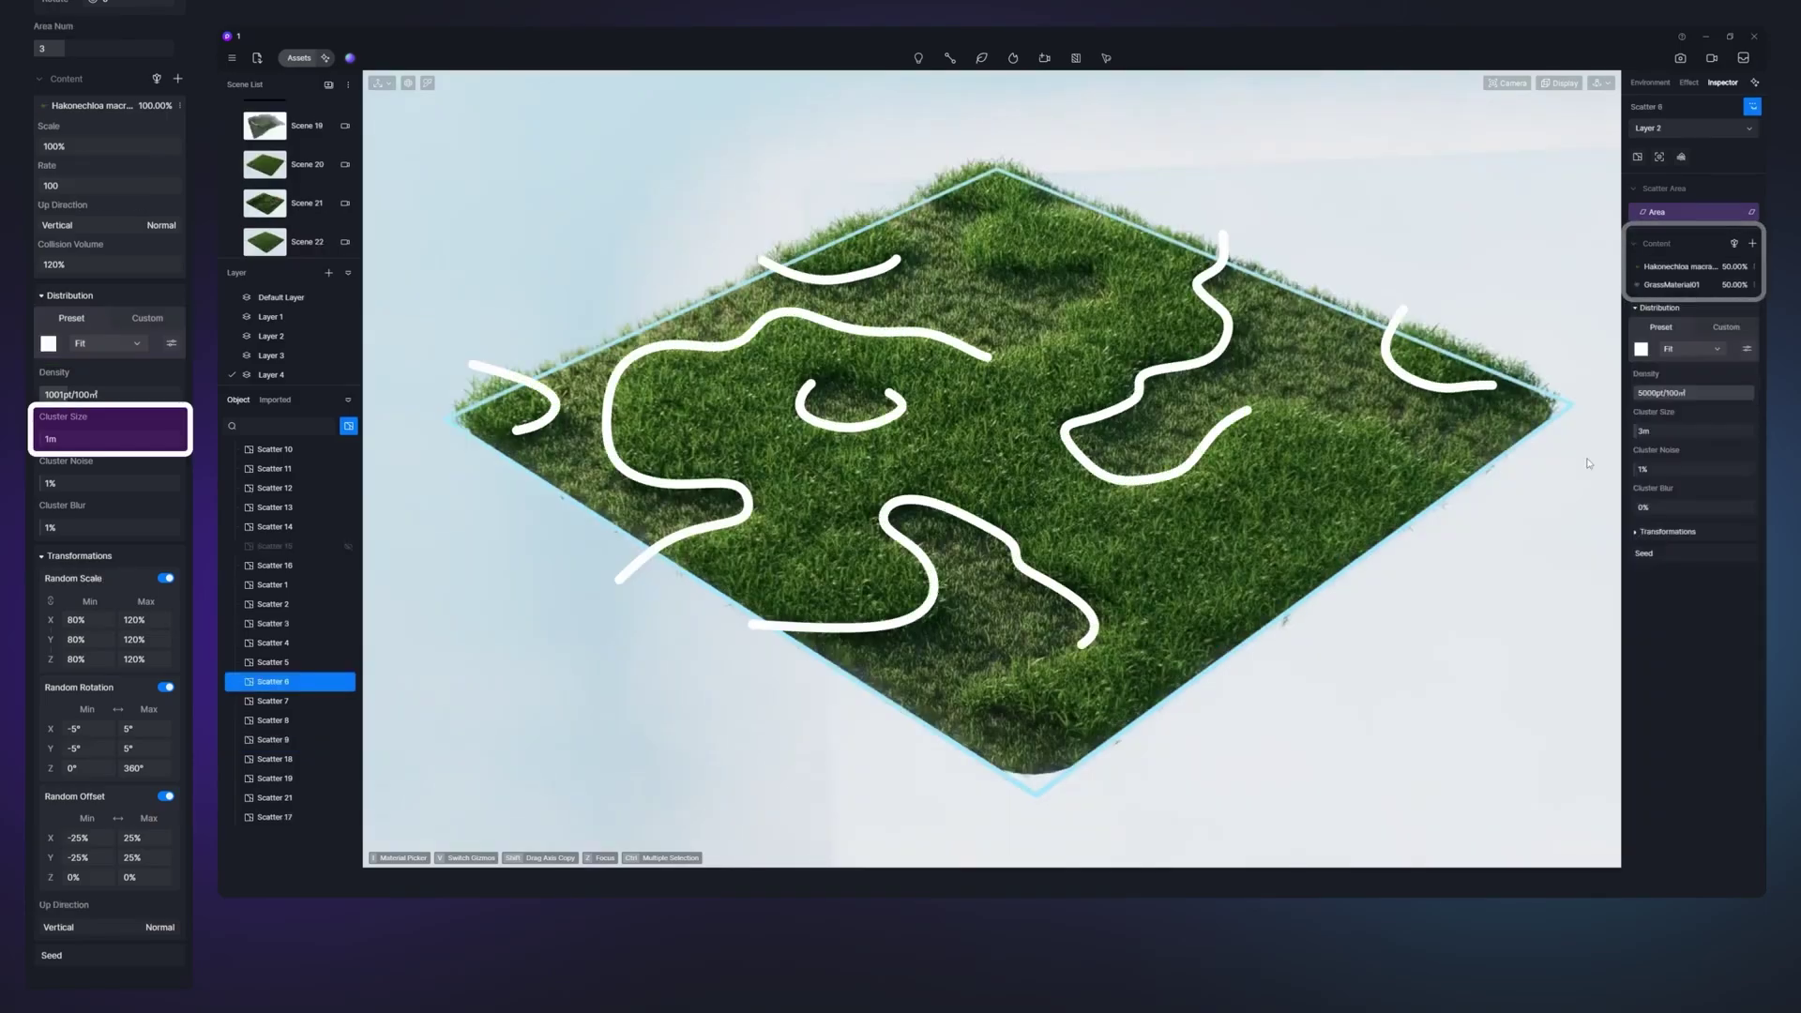
Try cluster sizes of 4, 6, 7 and 5 m for the two grasses in Scatter 6
click(1648, 432)
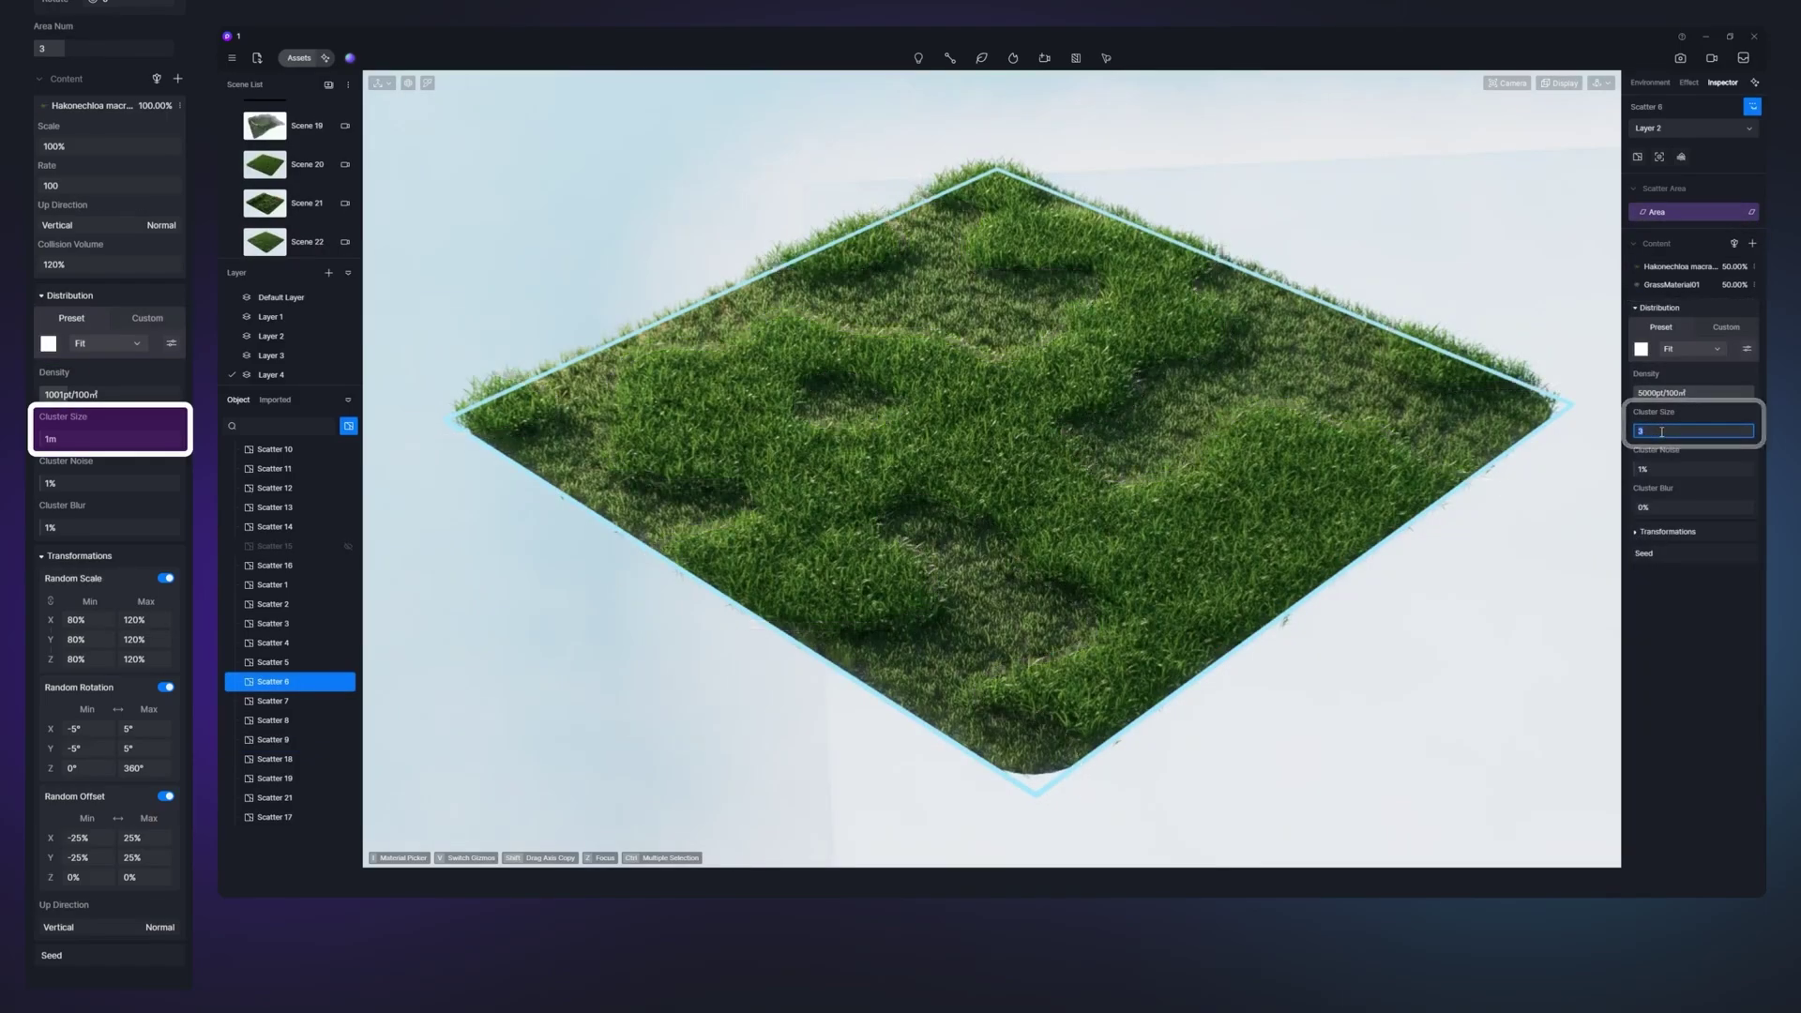
text(4)
key(Return)
text(6)
key(Return)
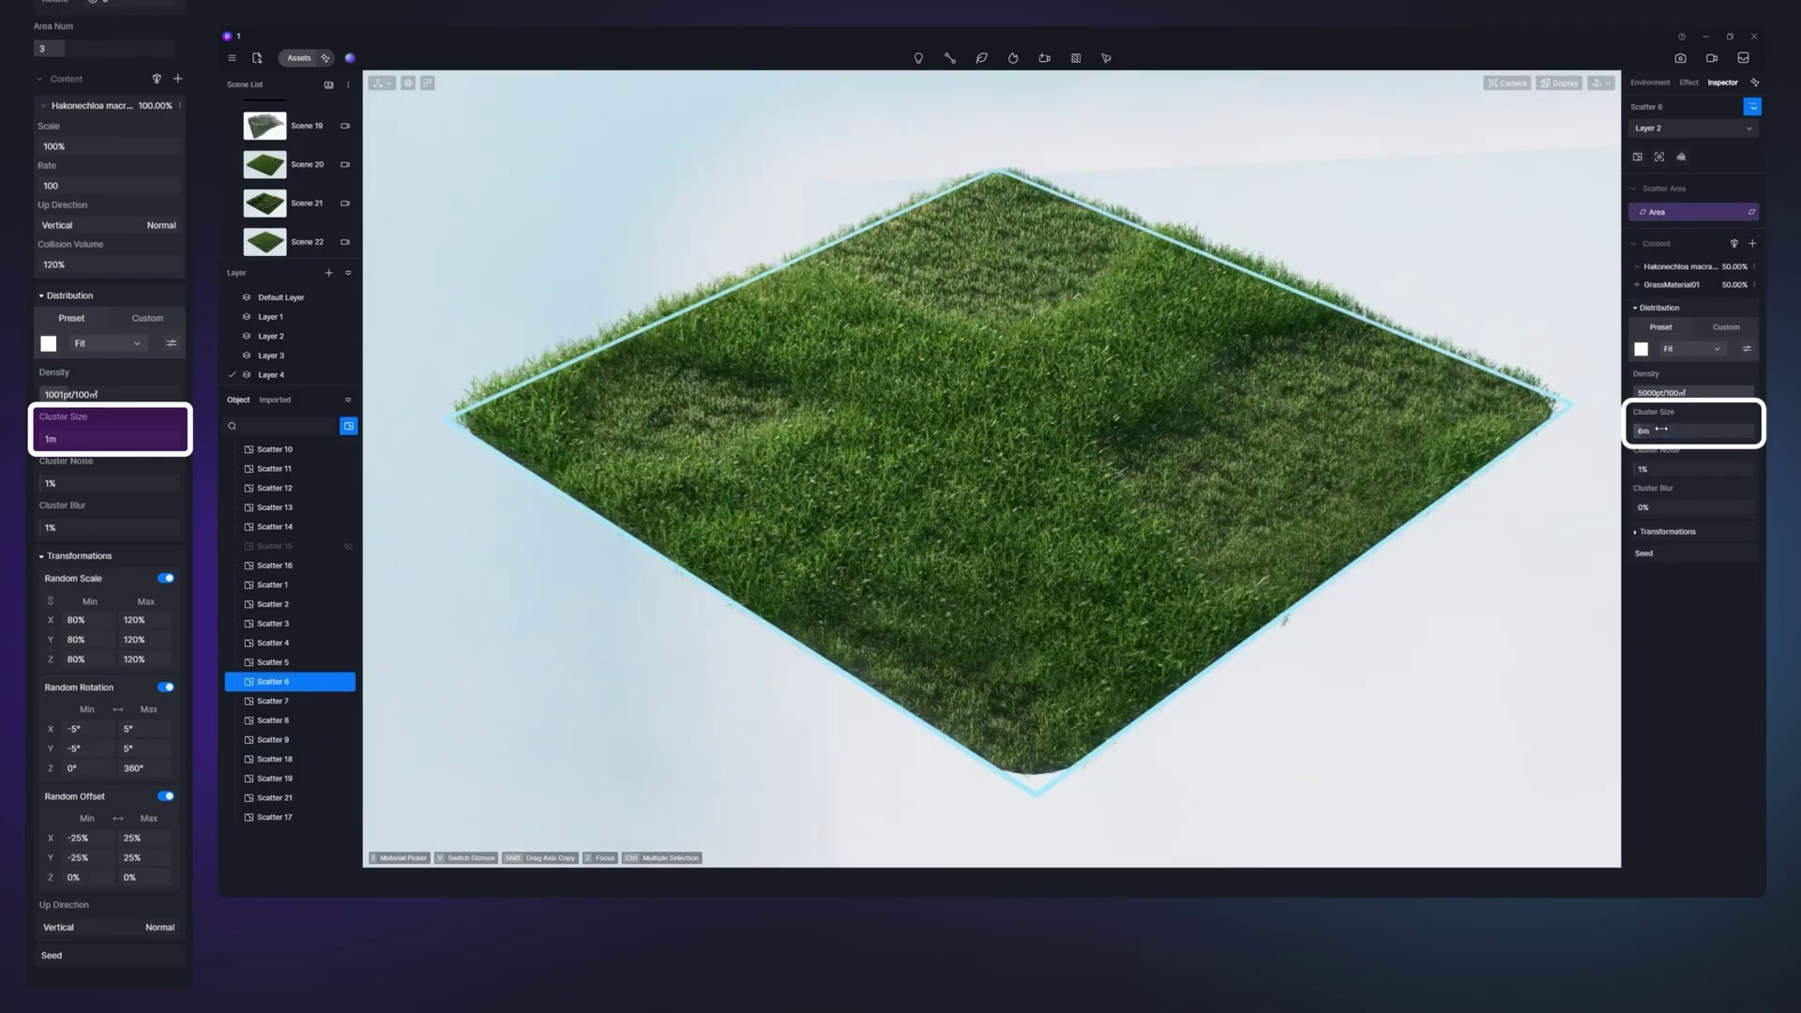
text(7)
key(Return)
text(5)
key(Return)
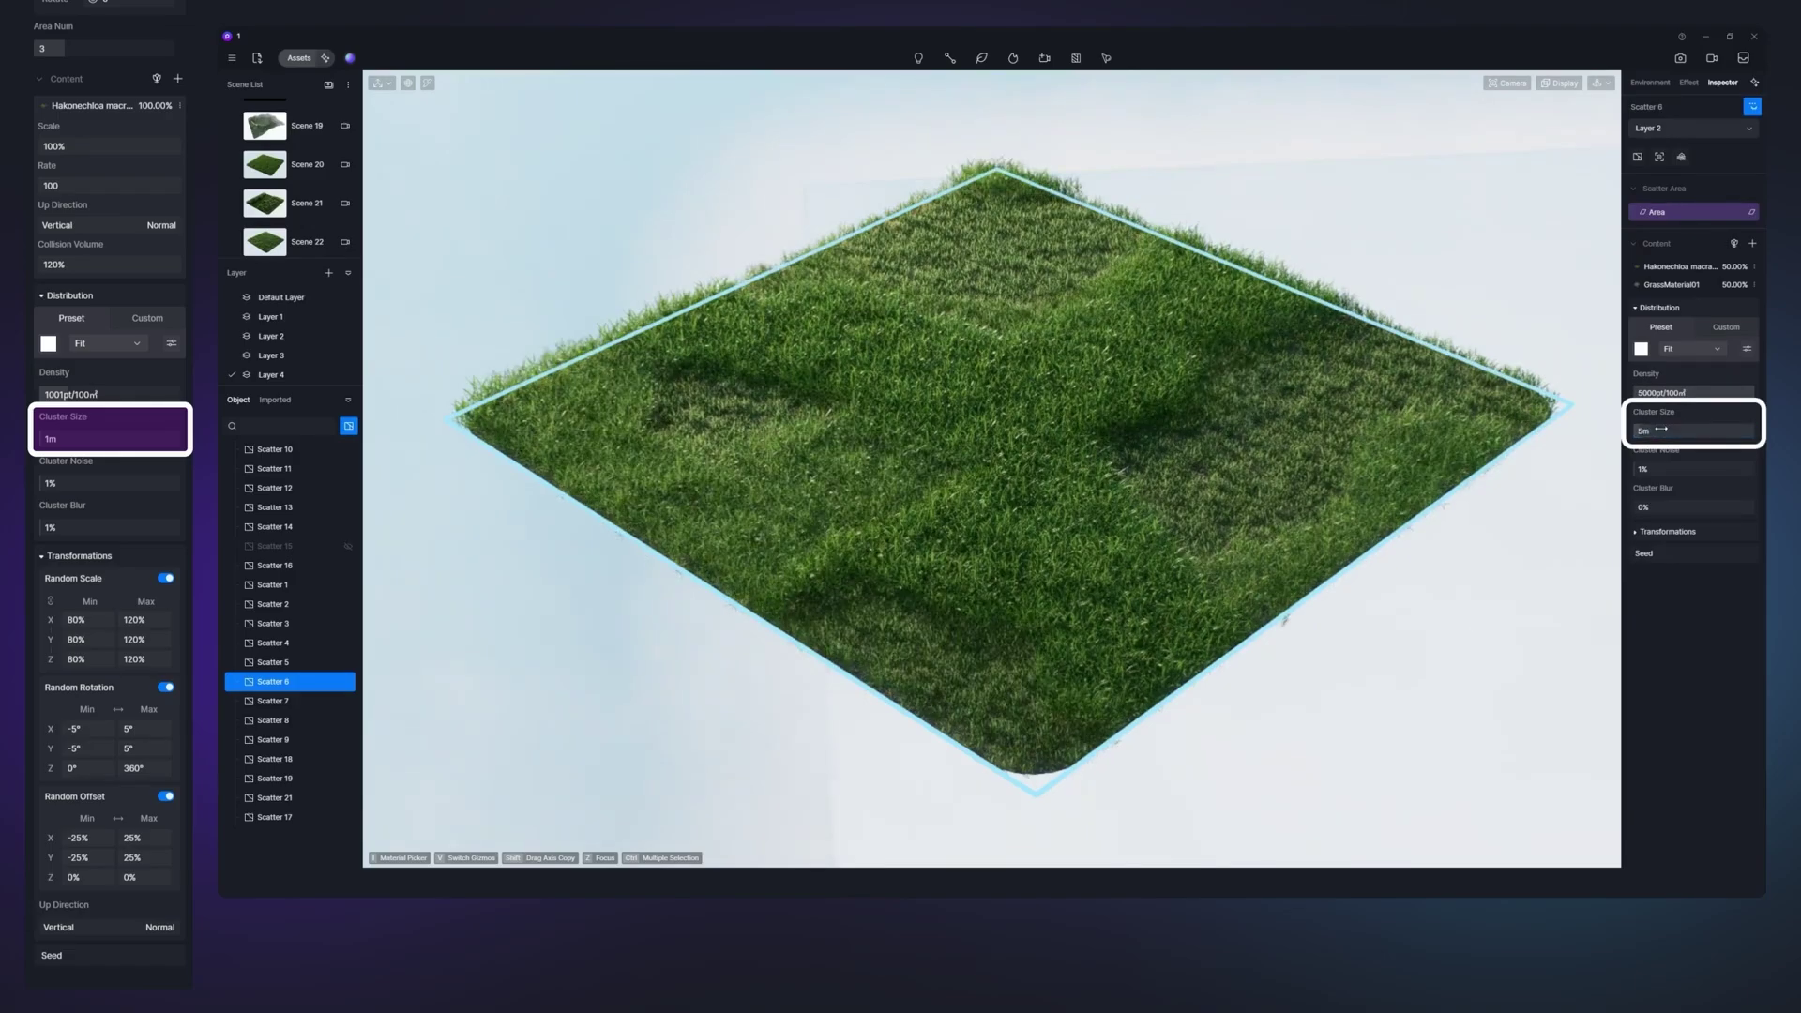
Reduce the cluster size of the grasses in Scatter 6 to 2 m, 1 m and finally 0.5 m
click(1661, 429)
text(2)
key(Return)
click(1661, 428)
text(1)
key(Return)
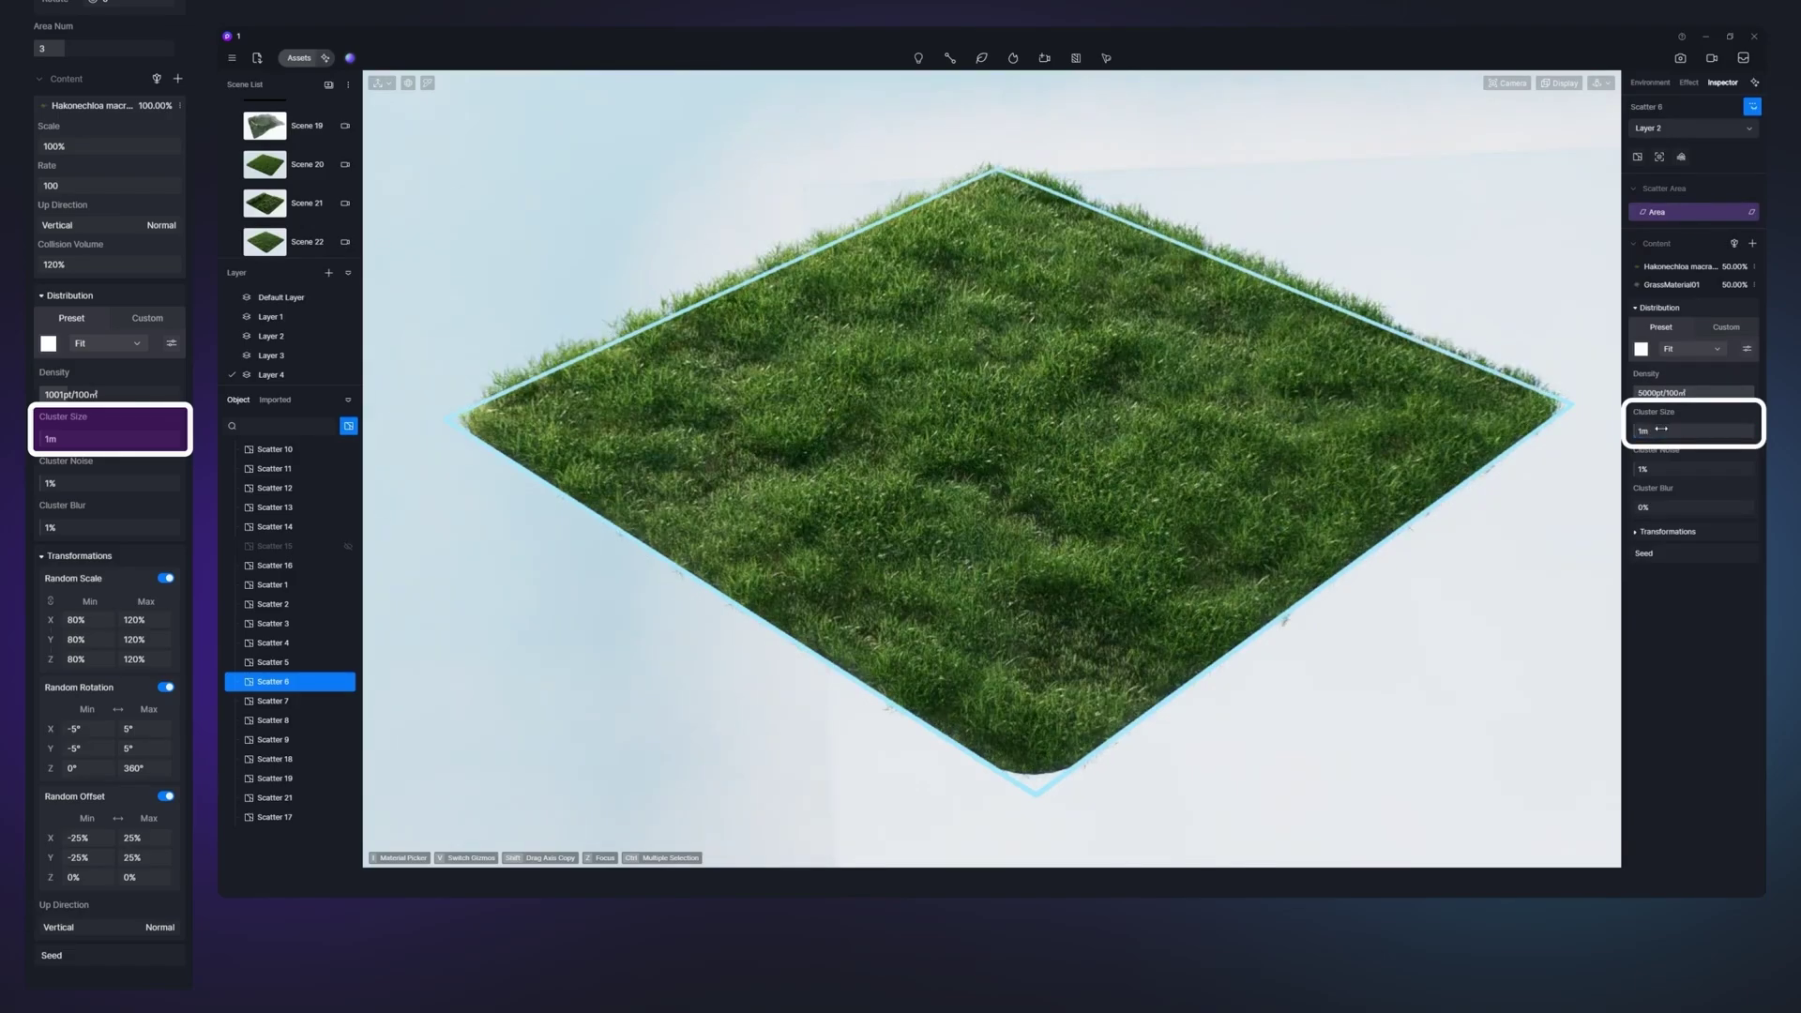
click(1661, 428)
text(0.5)
key(Return)
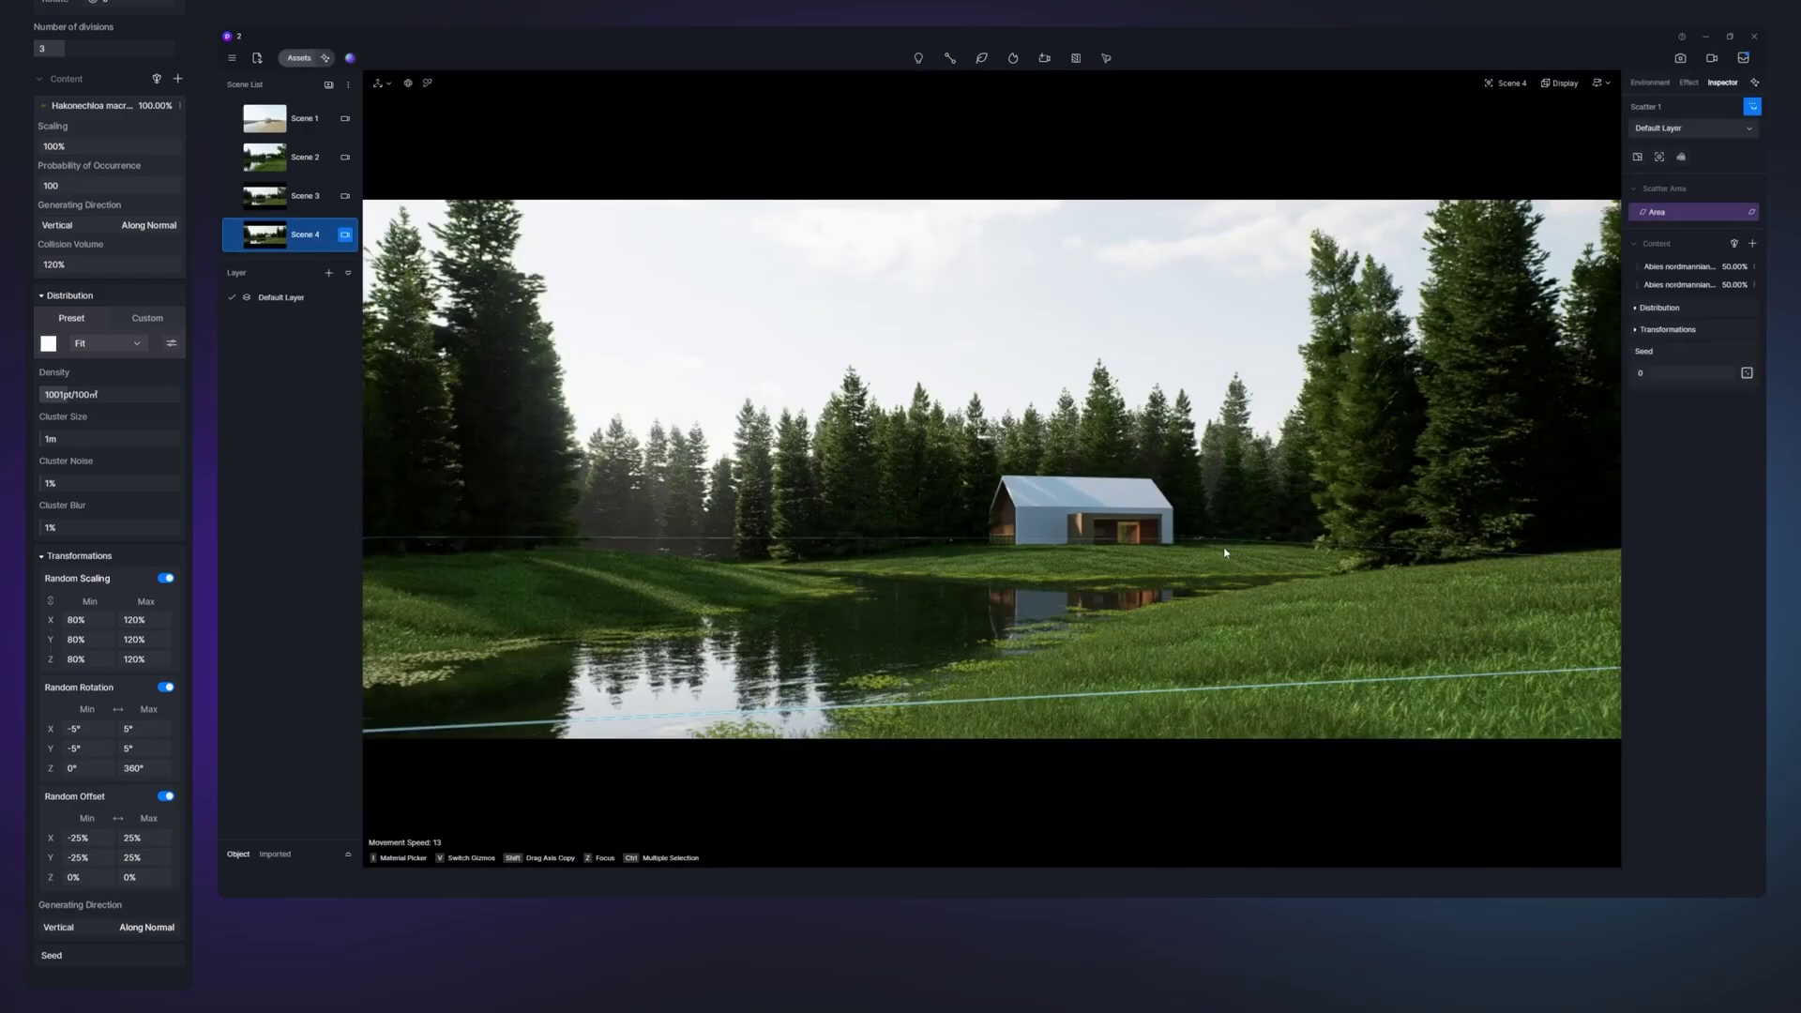
Detach the tall tree beside the house from Scatter 1 and move it sideways, away from the house
click(1331, 267)
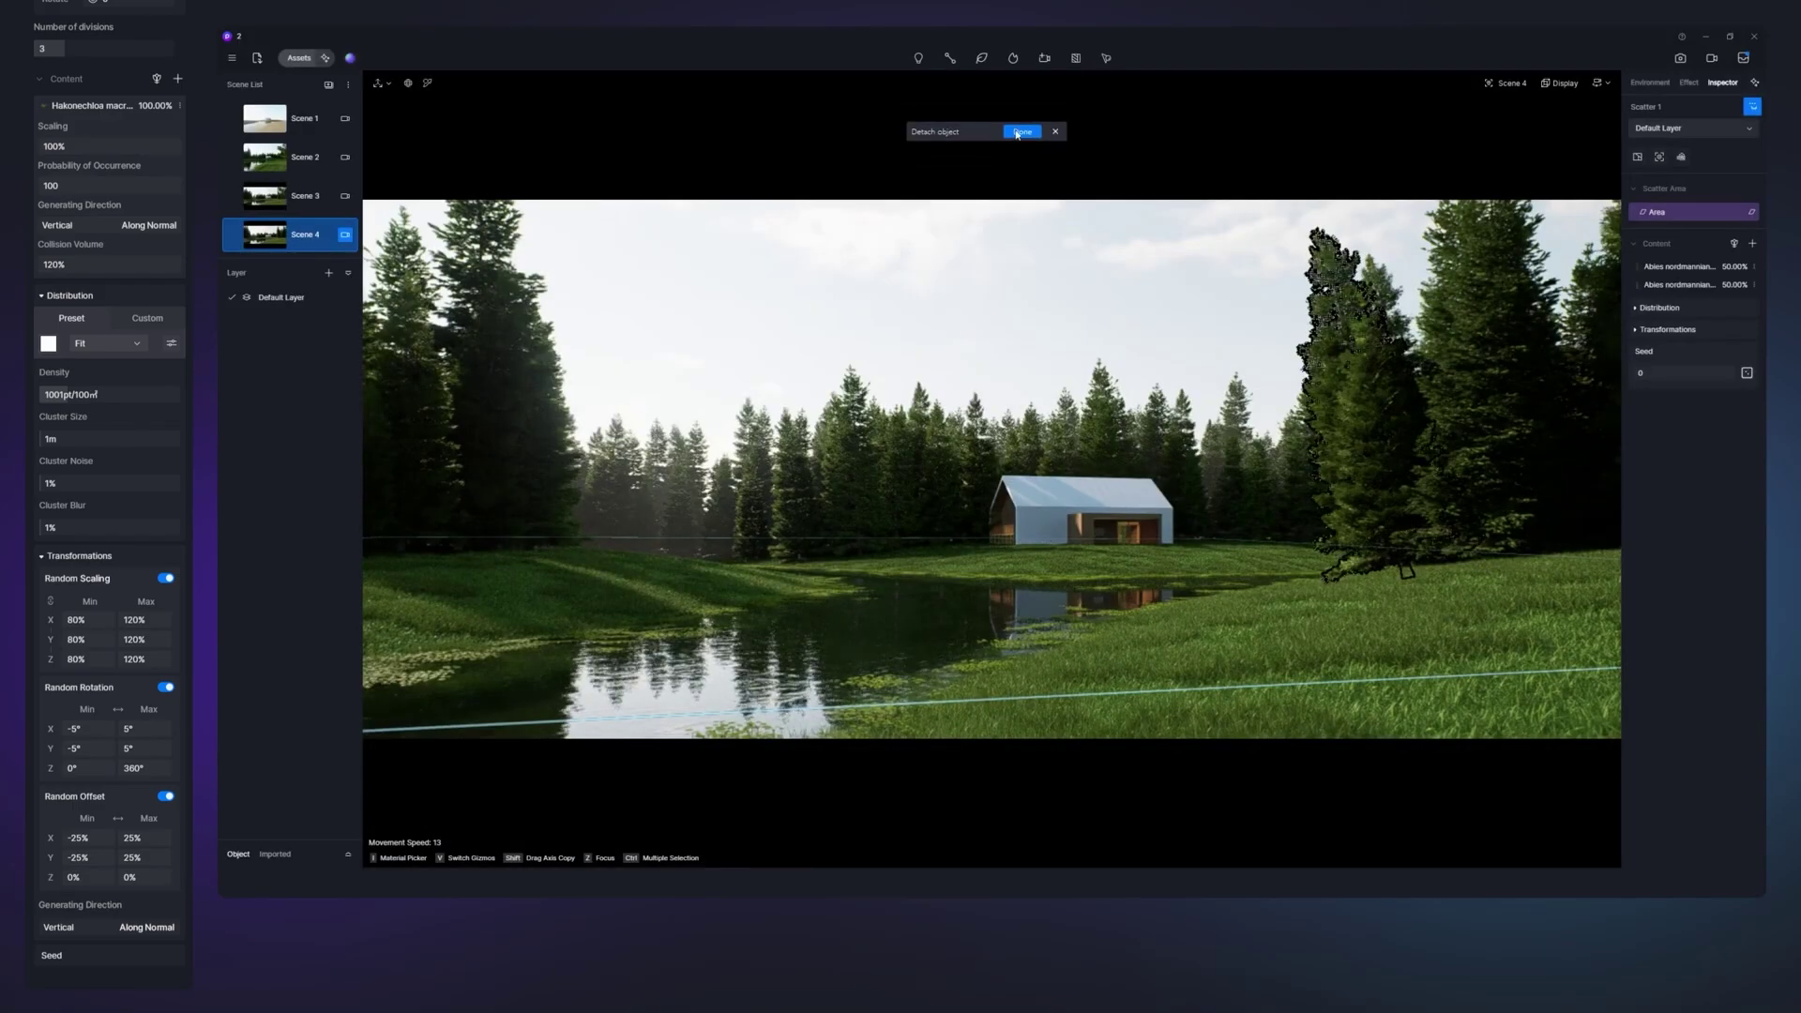
click(1021, 133)
drag(1412, 582, 1565, 593)
click(1260, 358)
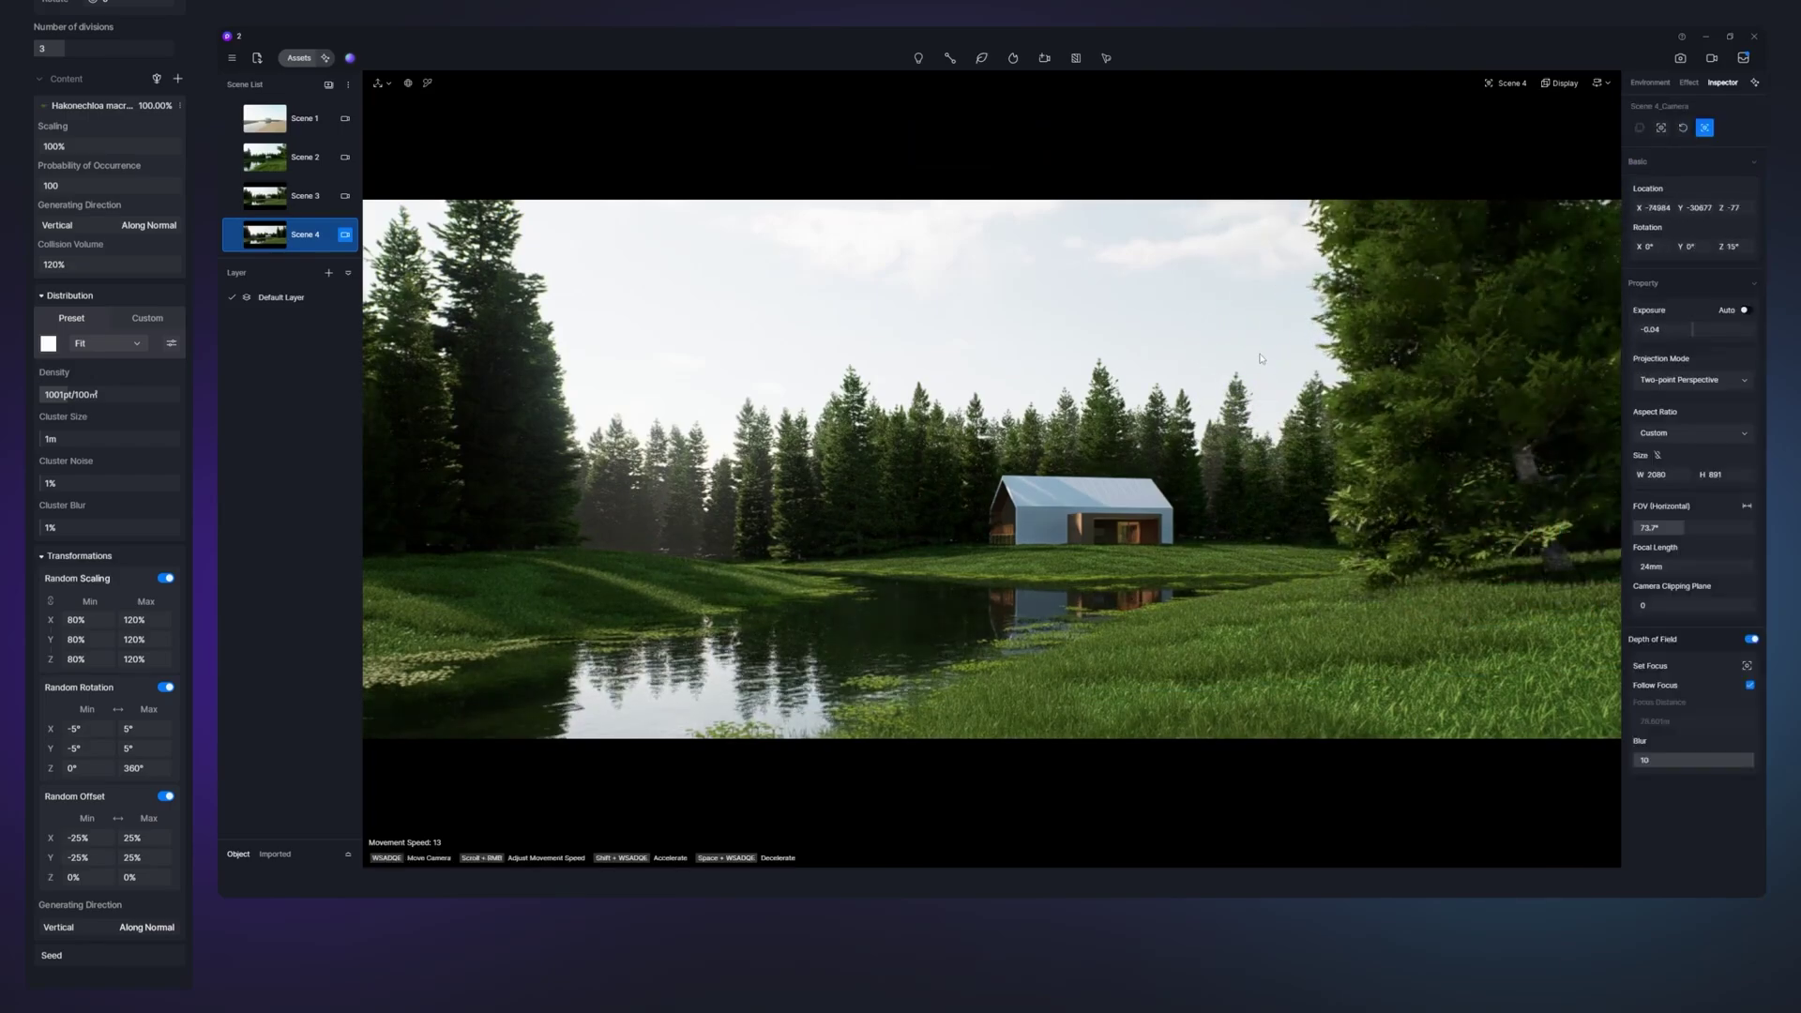